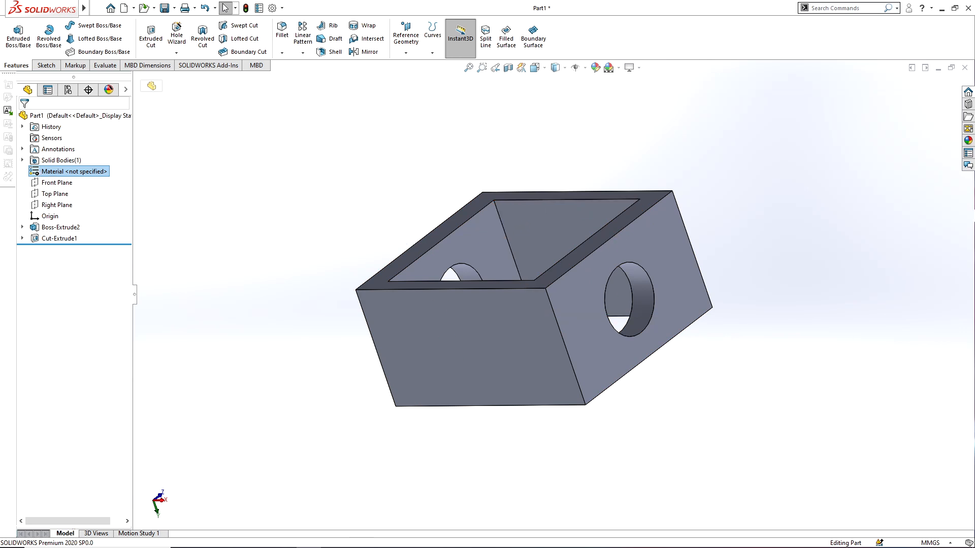
pyautogui.moveTo(142, 499); pyautogui.dragTo(156, 512, button='middle')
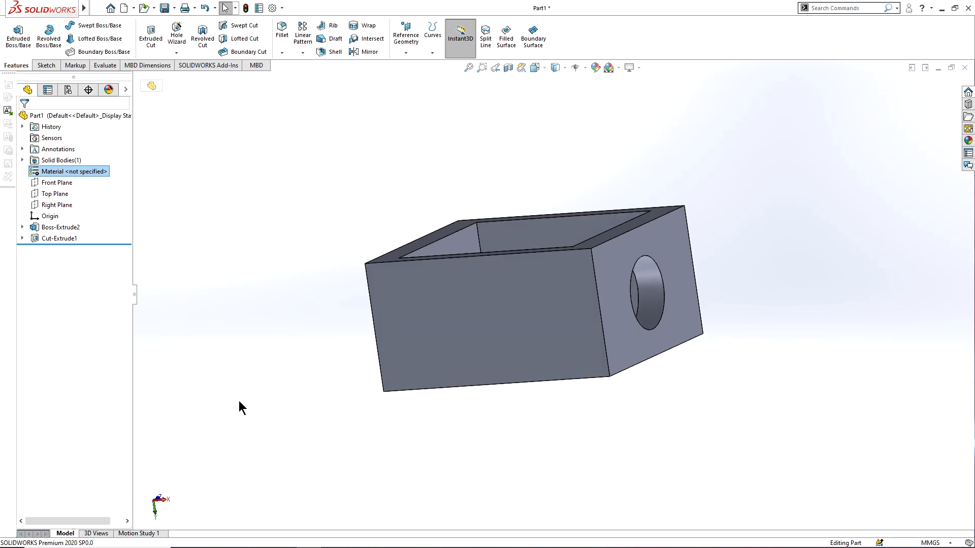
pyautogui.click(97, 9)
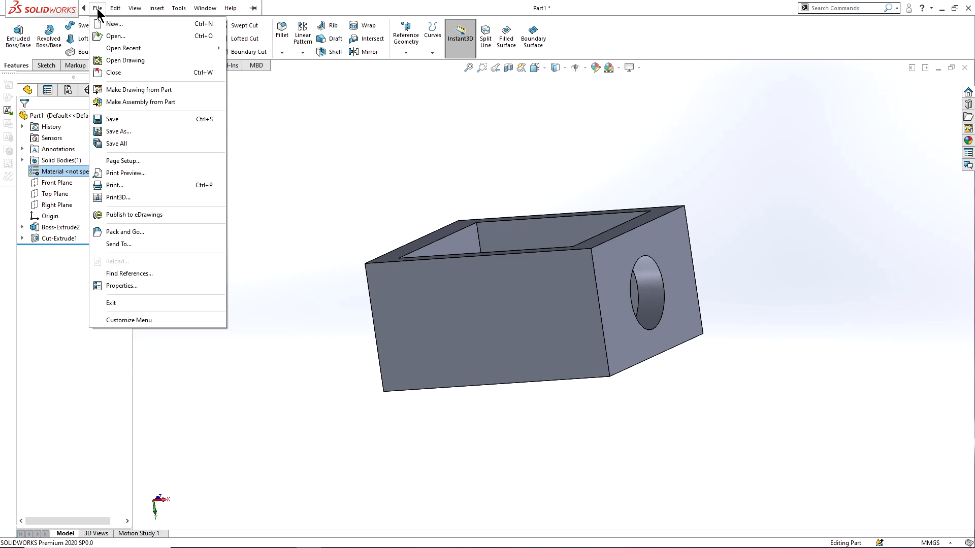
pyautogui.click(103, 9)
pyautogui.click(96, 9)
pyautogui.click(97, 9)
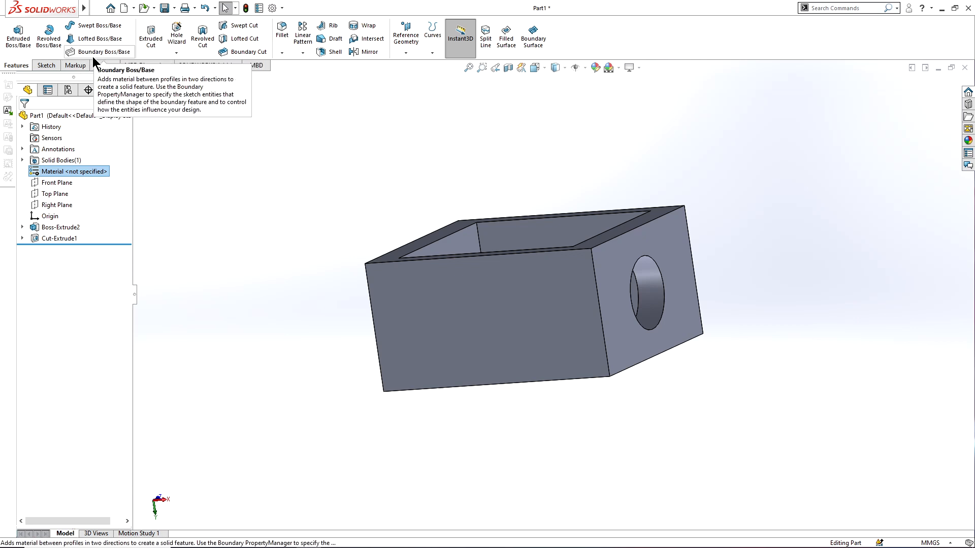
pyautogui.click(178, 65)
pyautogui.click(148, 65)
pyautogui.click(106, 65)
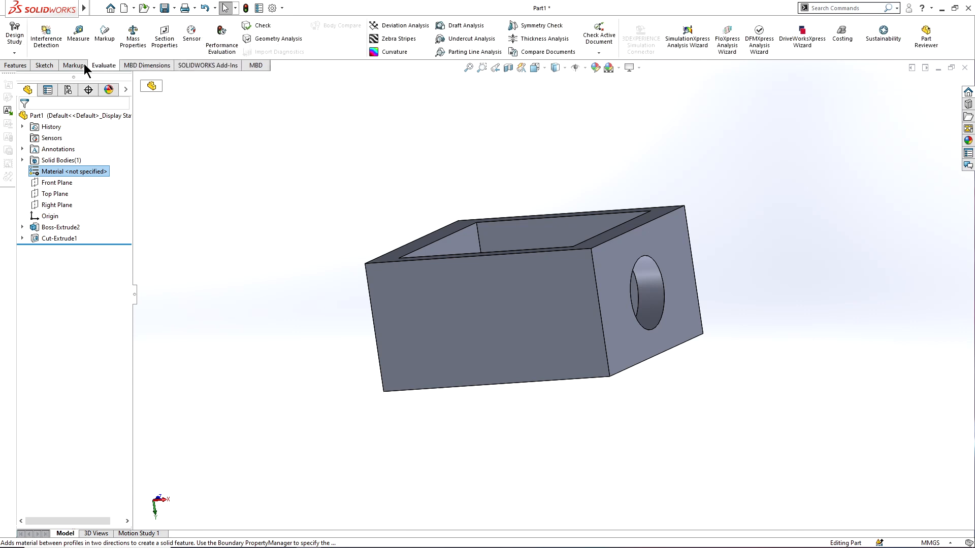
pyautogui.click(78, 65)
pyautogui.click(23, 65)
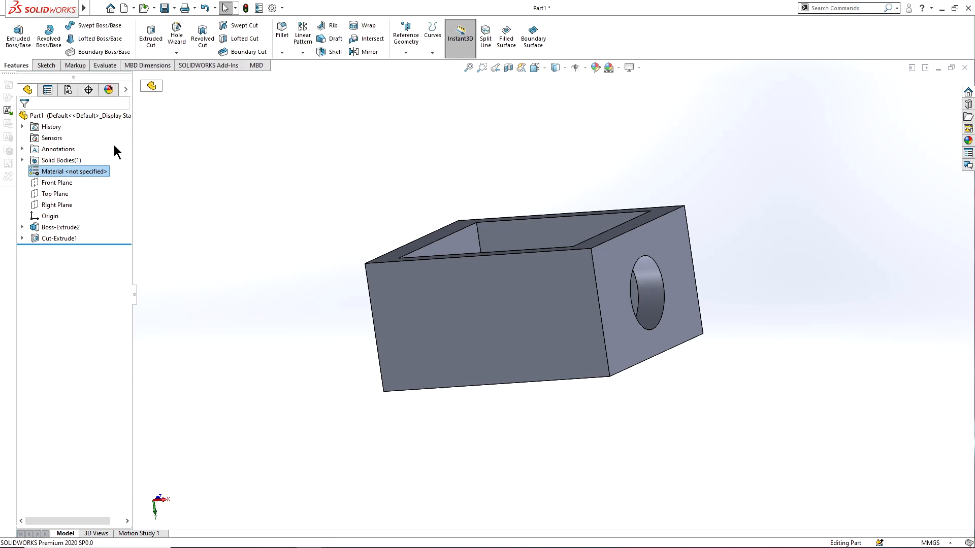
pyautogui.click(41, 115)
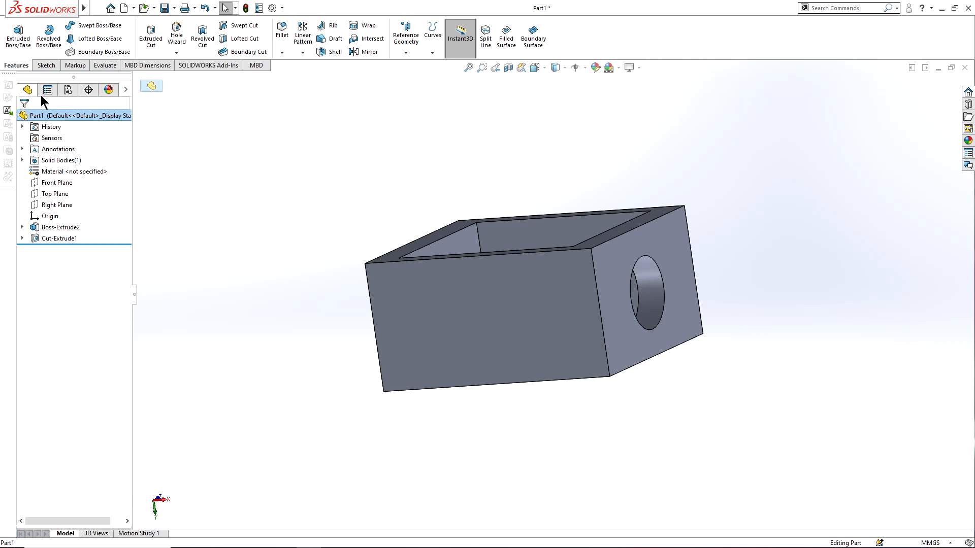
pyautogui.click(42, 93)
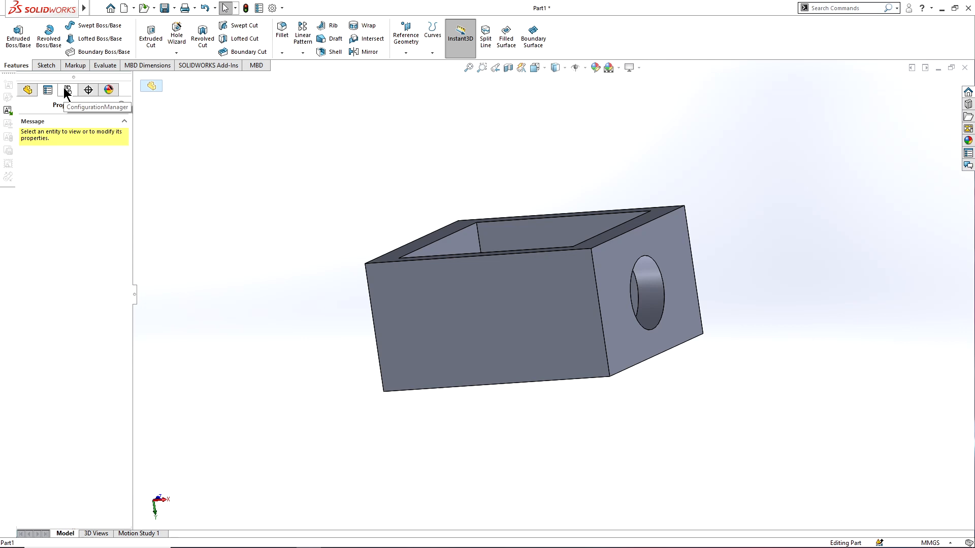
pyautogui.click(92, 88)
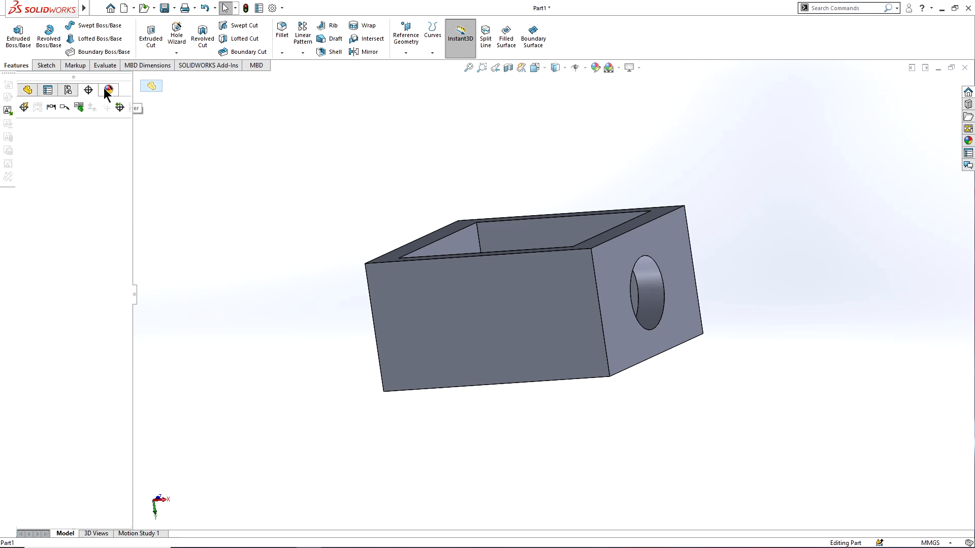
pyautogui.click(28, 90)
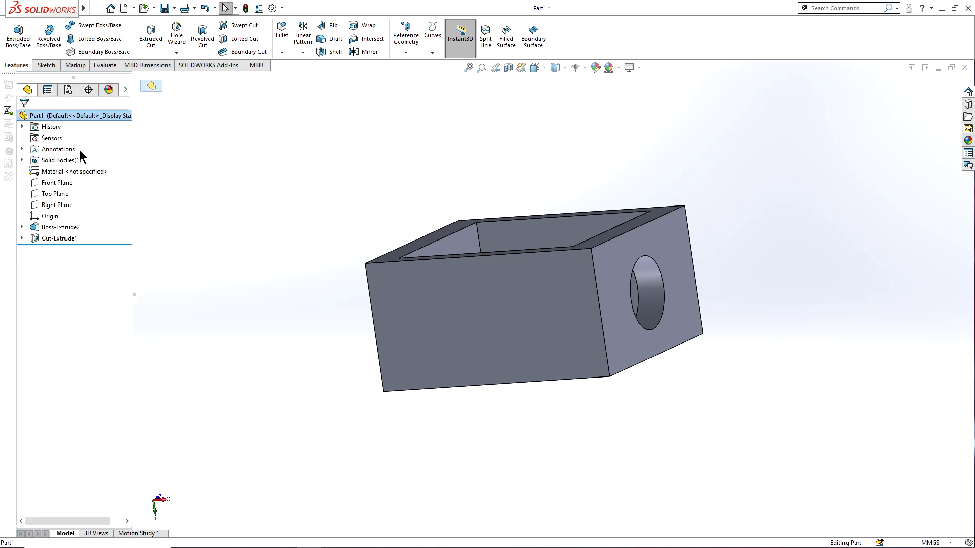
# Step: Examine Sketch4 and Sketch3 in the part's History folder, and collapse the folder again
pyautogui.click(54, 129)
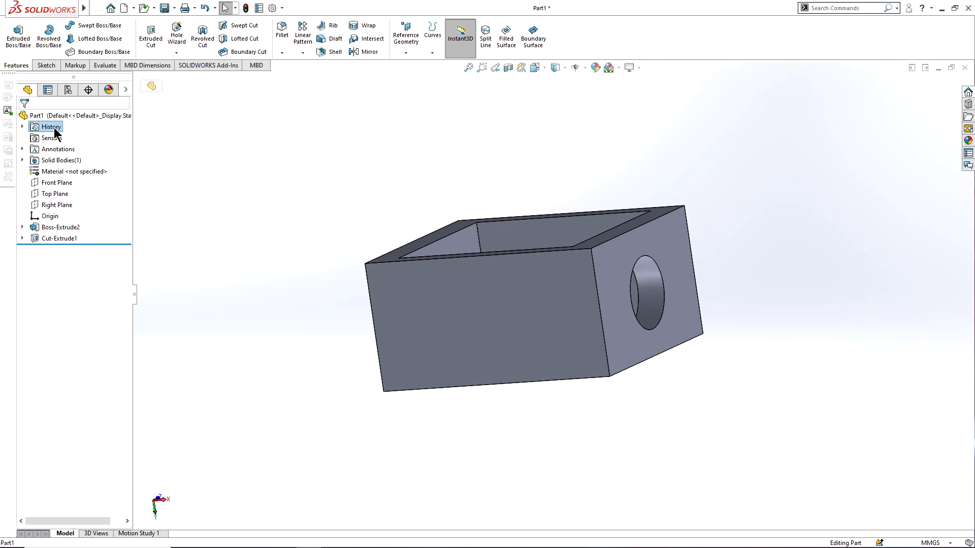
pyautogui.click(23, 127)
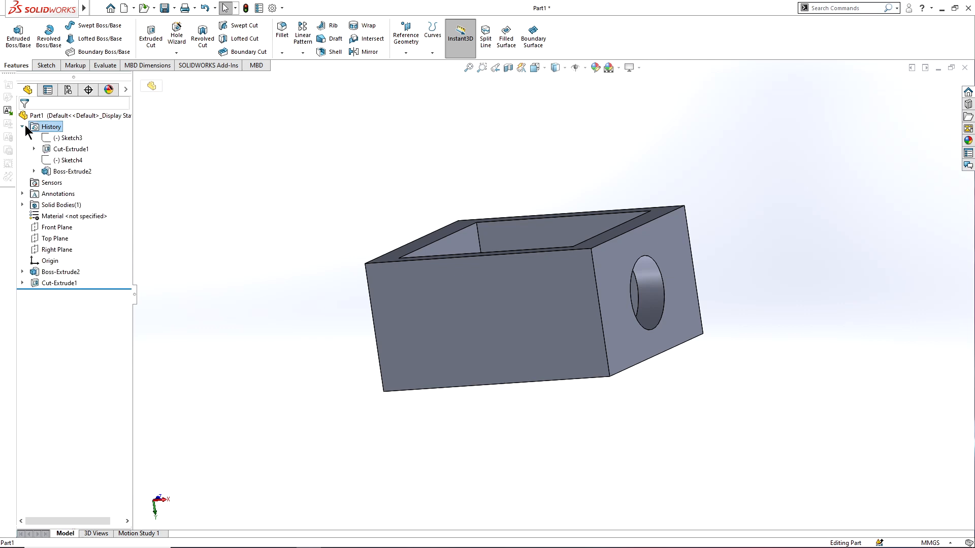
pyautogui.click(70, 162)
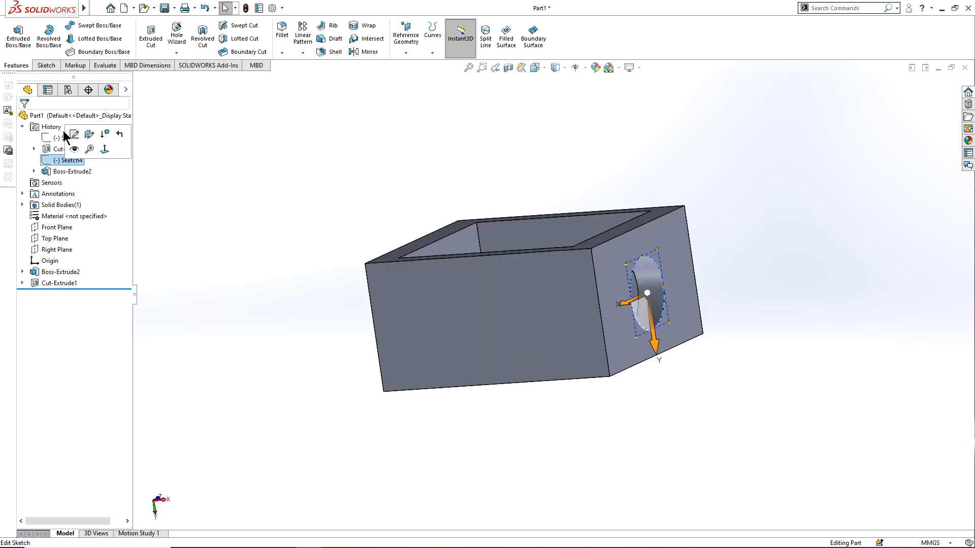
pyautogui.click(61, 138)
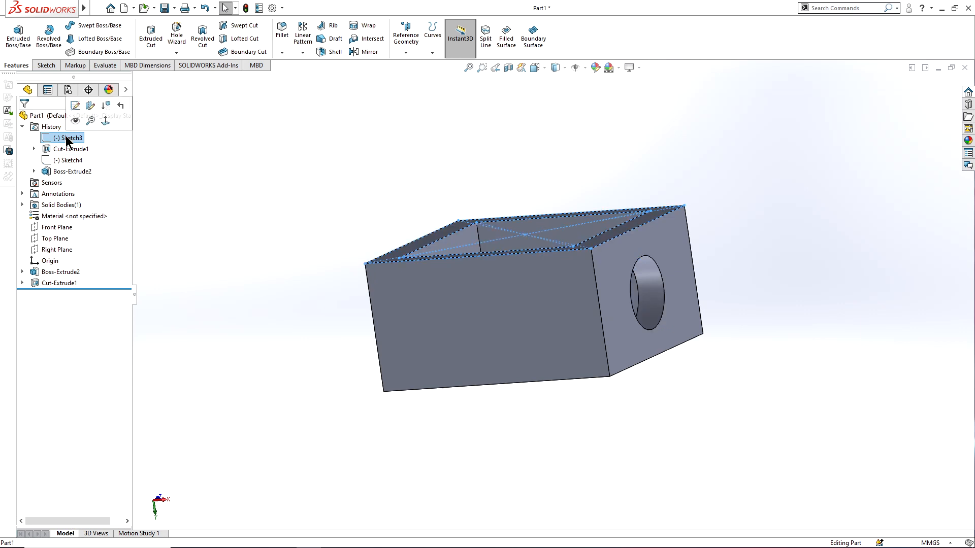
pyautogui.click(22, 126)
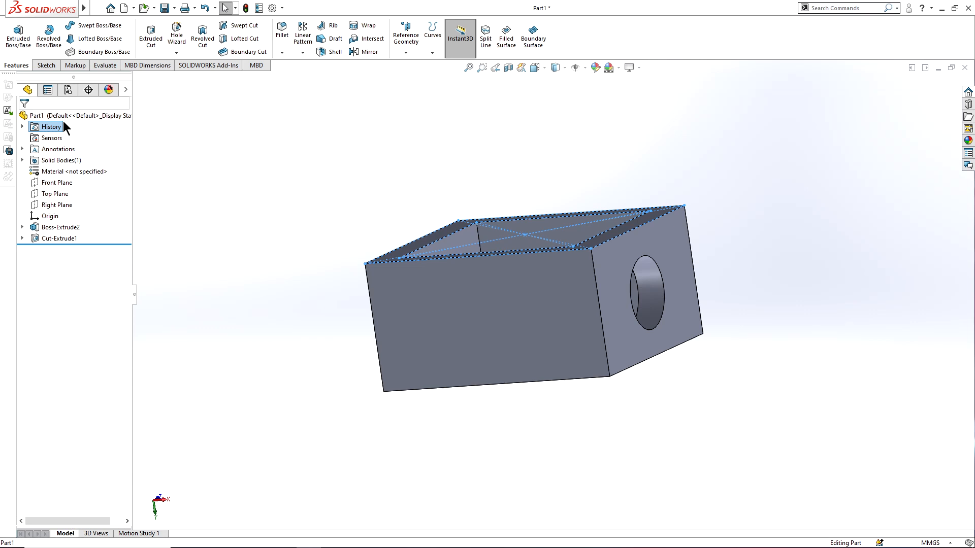
# Step: Inspect the part's Sensors, Annotations, Solid Bodies and Material entries in the feature tree
pyautogui.click(36, 140)
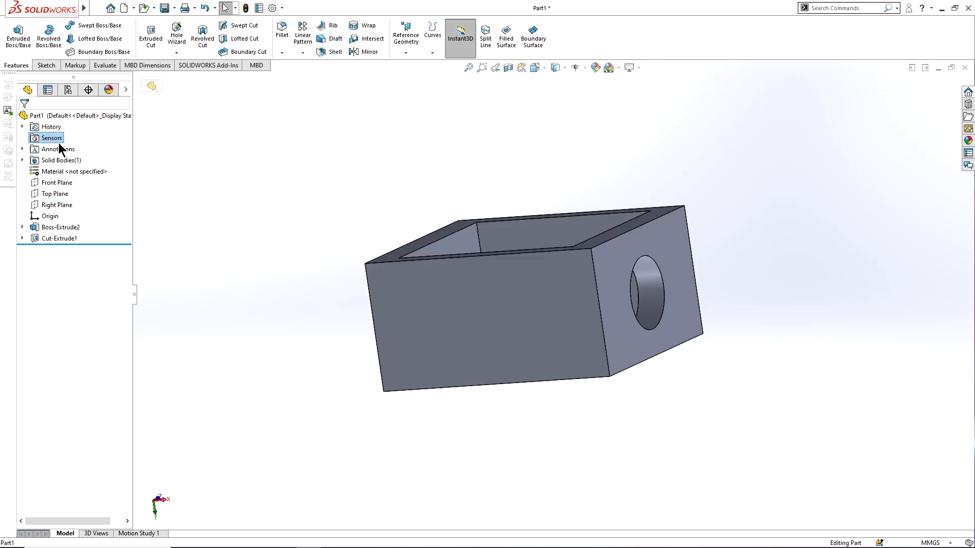
pyautogui.click(37, 152)
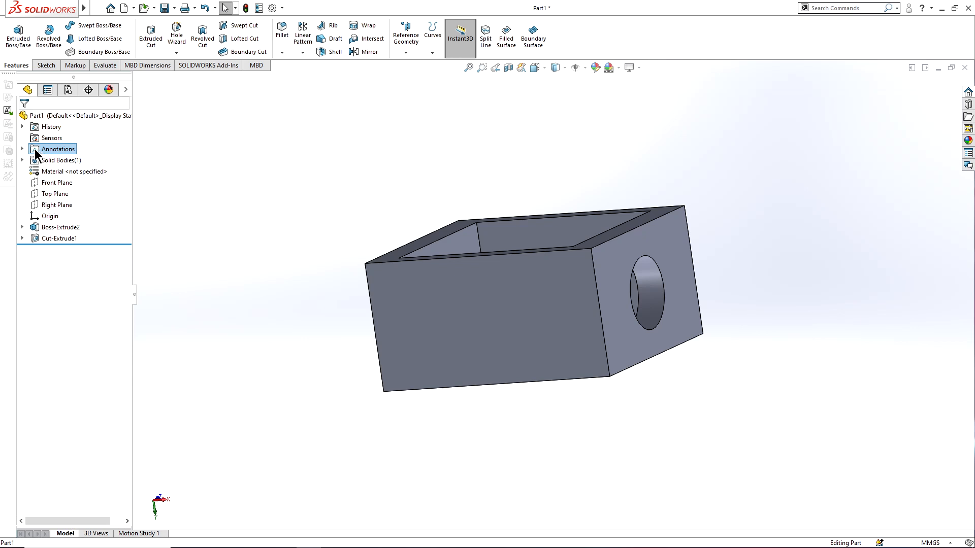
pyautogui.click(23, 149)
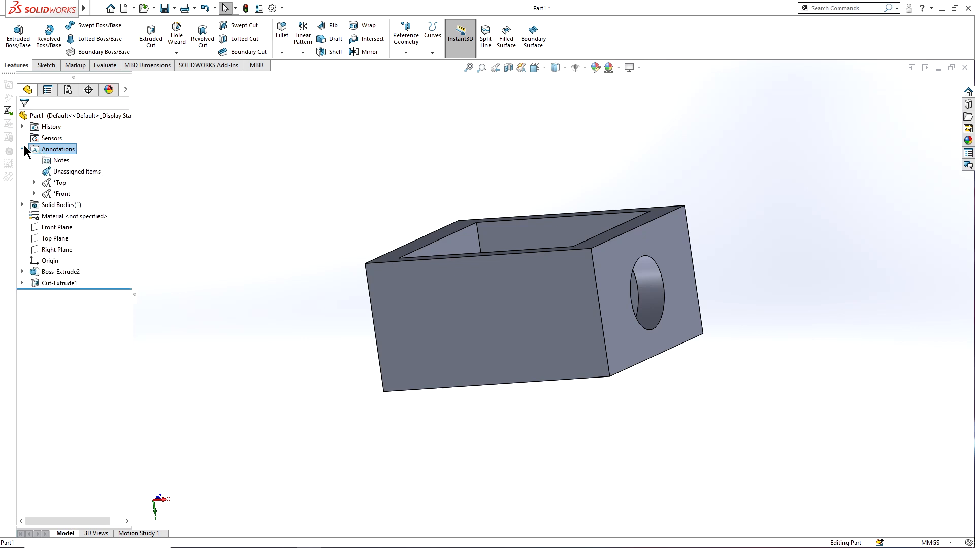
pyautogui.click(22, 149)
pyautogui.click(76, 160)
pyautogui.moveTo(277, 157); pyautogui.dragTo(703, 374)
pyautogui.click(522, 295)
pyautogui.click(64, 161)
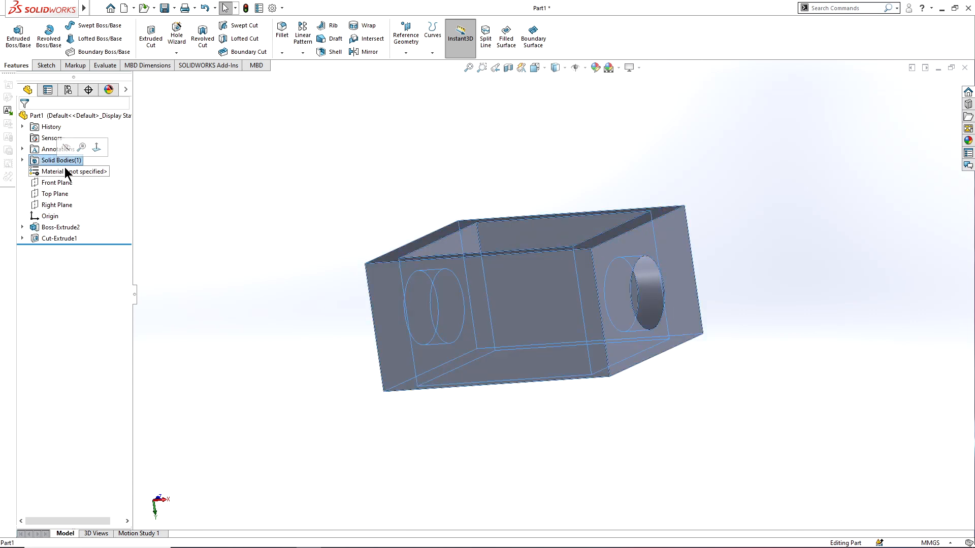
pyautogui.click(65, 170)
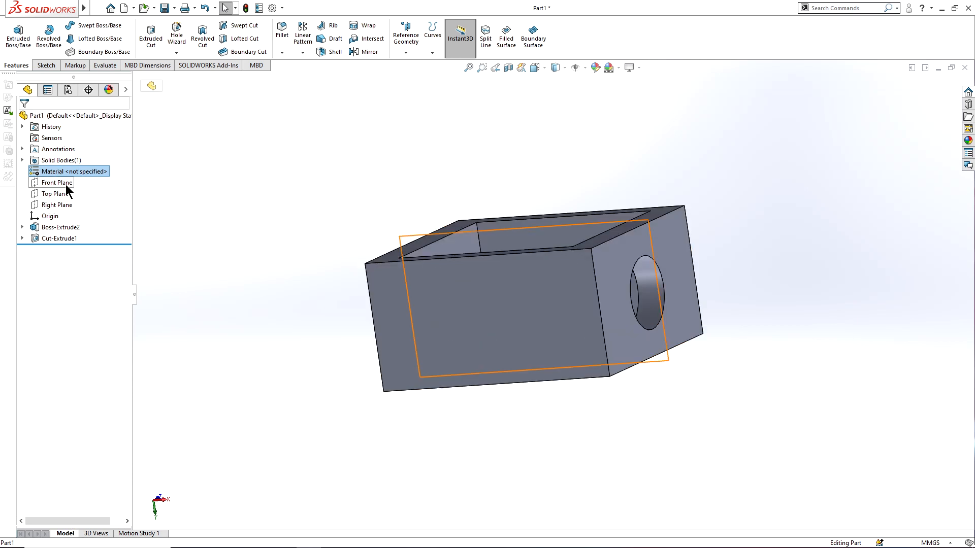
# Step: View the hollow box normal to the Front Plane and the Top Plane, and highlight the Right Plane
pyautogui.click(58, 183)
pyautogui.rightClick(57, 184)
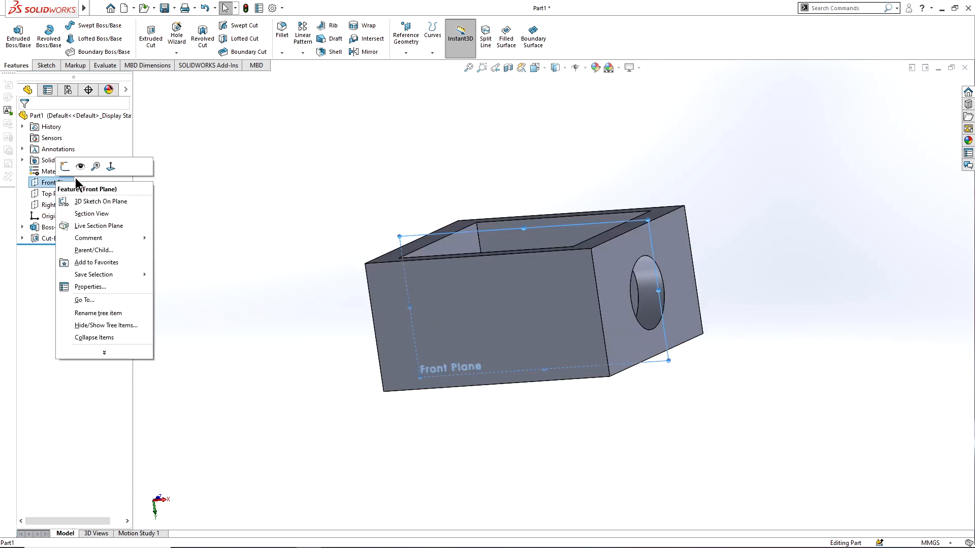
pyautogui.click(110, 169)
pyautogui.click(59, 195)
pyautogui.rightClick(57, 193)
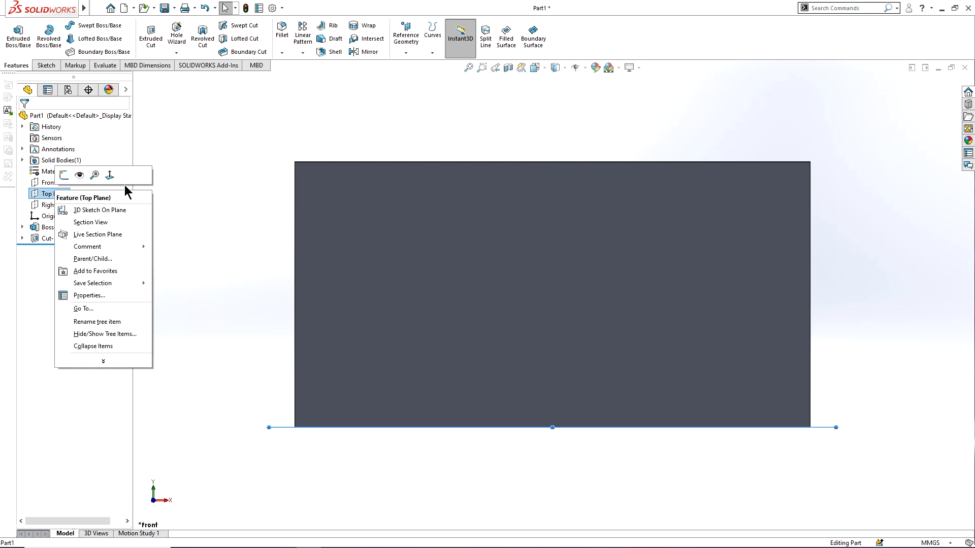
pyautogui.click(110, 175)
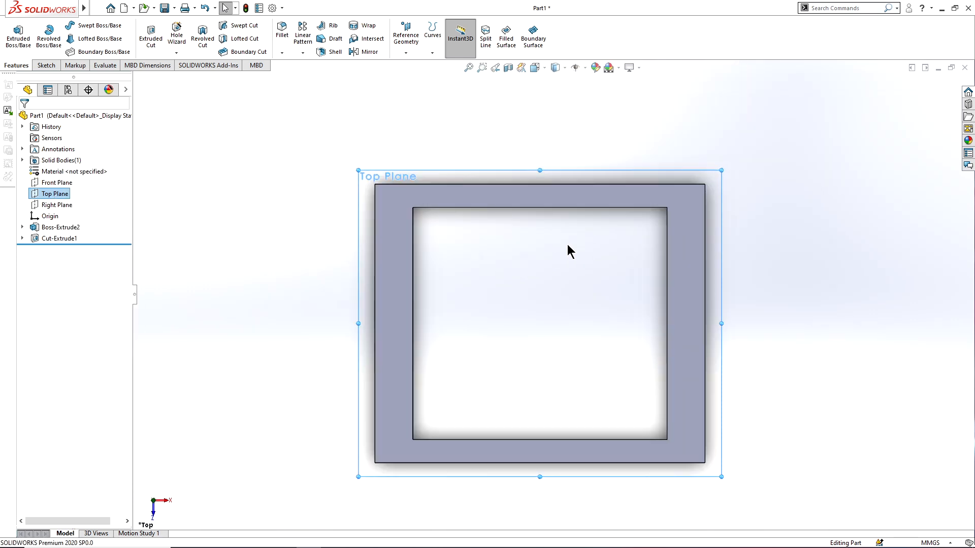
pyautogui.moveTo(568, 251); pyautogui.dragTo(566, 227, button='middle')
pyautogui.rightClick(55, 204)
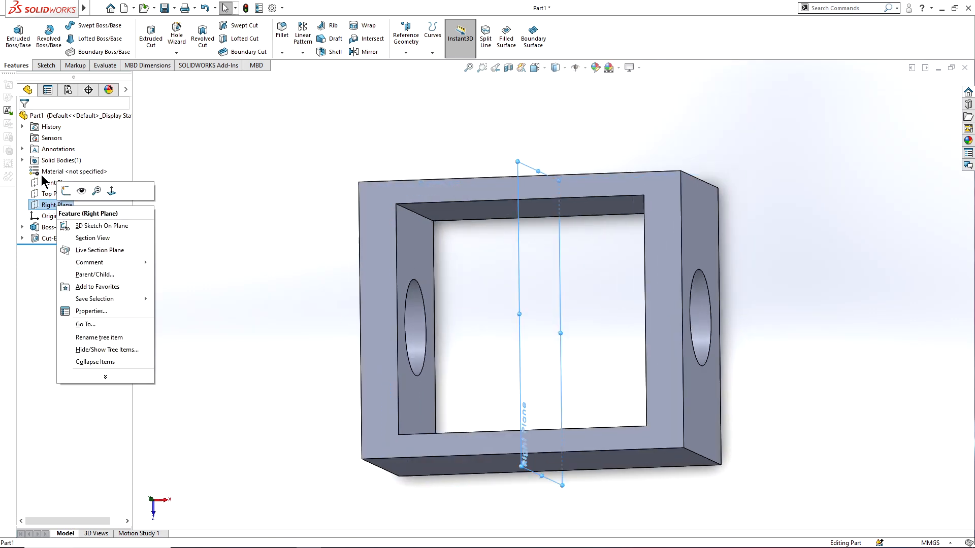
pyautogui.click(54, 173)
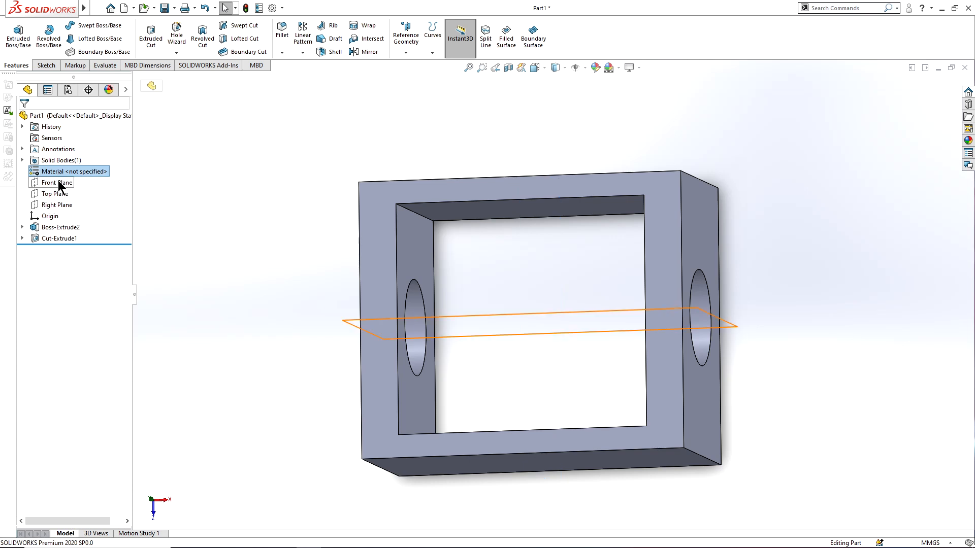
# Step: Realign the view to the Front Plane and the Top Plane, and inspect the box from angled views
pyautogui.rightClick(54, 183)
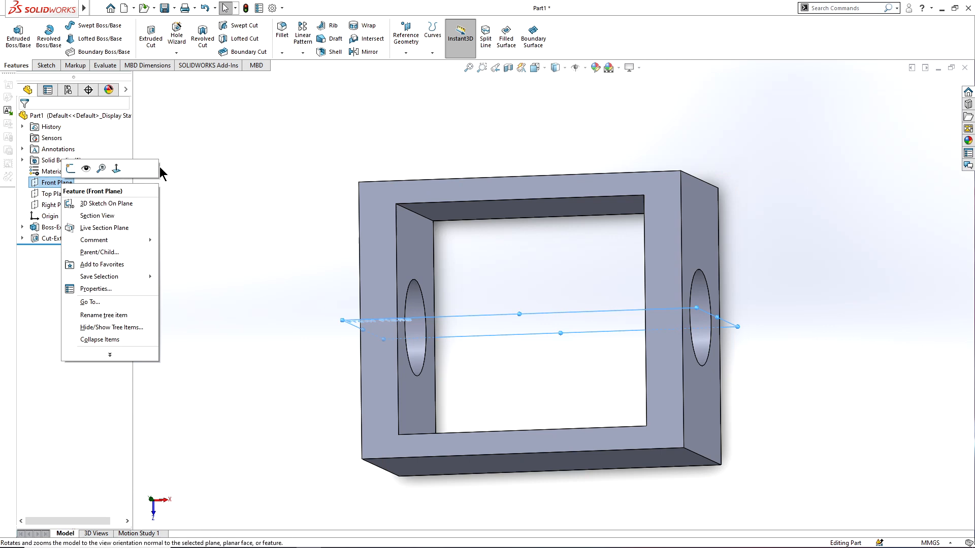
pyautogui.rightClick(52, 184)
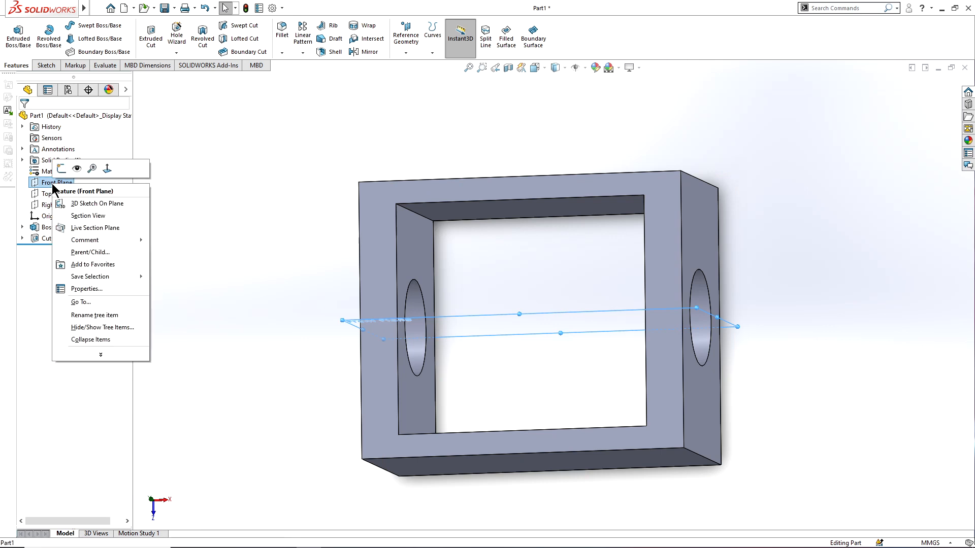
pyautogui.click(107, 169)
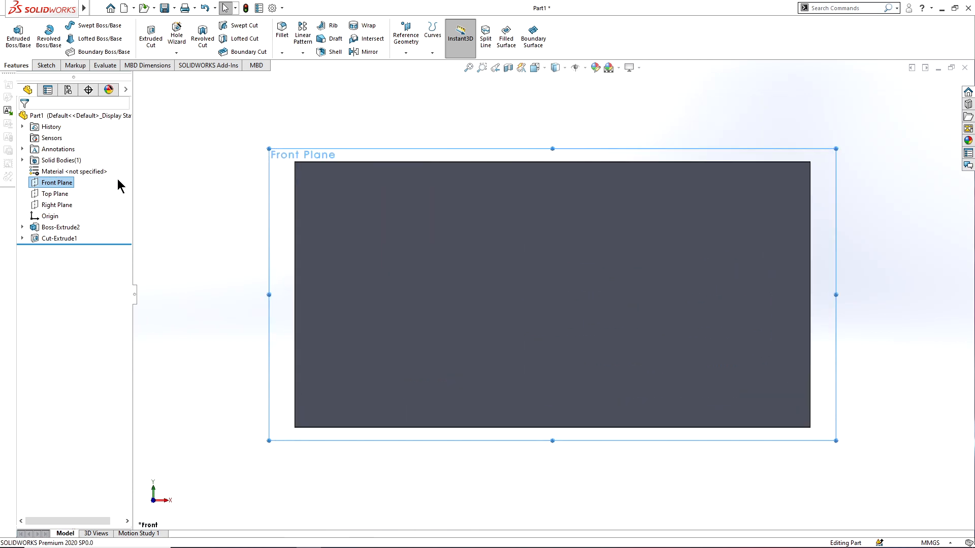
pyautogui.rightClick(60, 195)
pyautogui.click(117, 181)
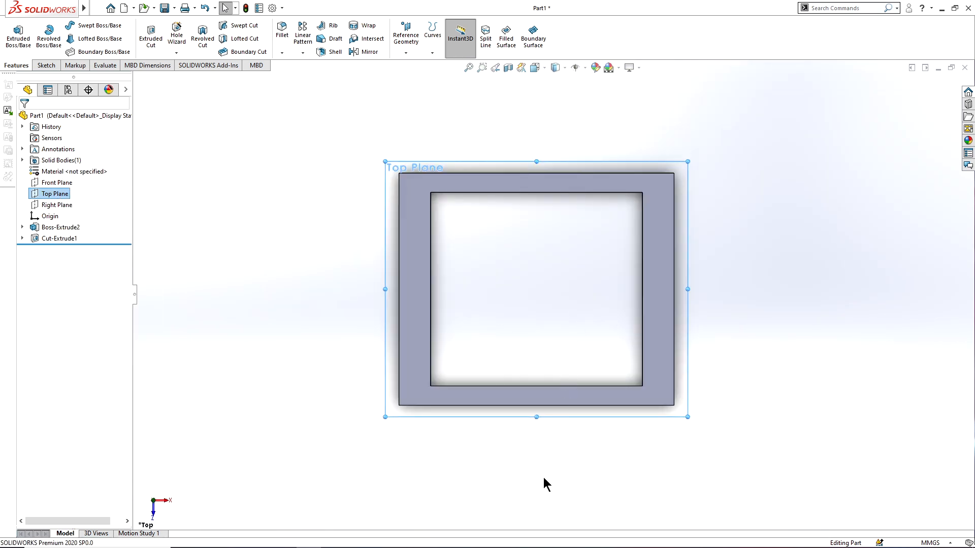
pyautogui.moveTo(542, 470); pyautogui.dragTo(558, 358, button='middle')
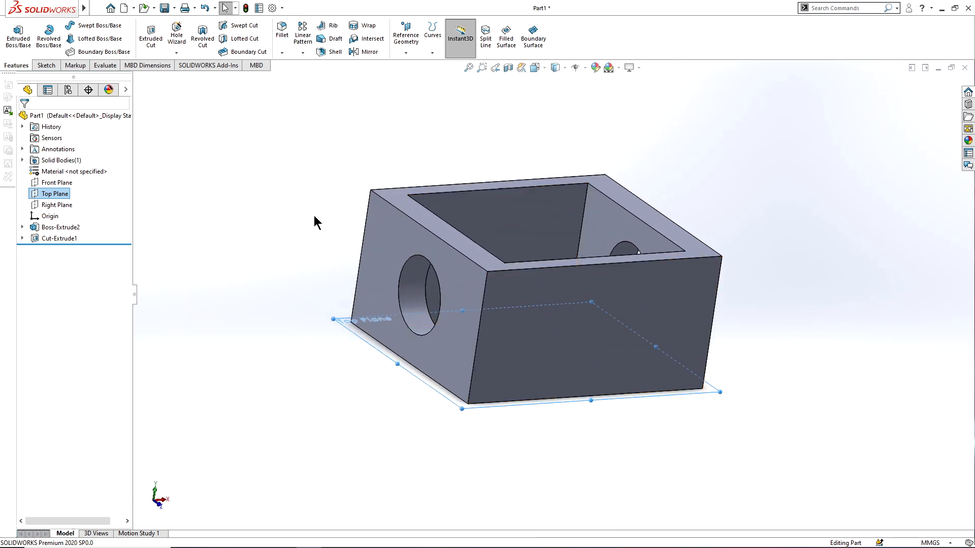
pyautogui.scroll(-2, 552, 251)
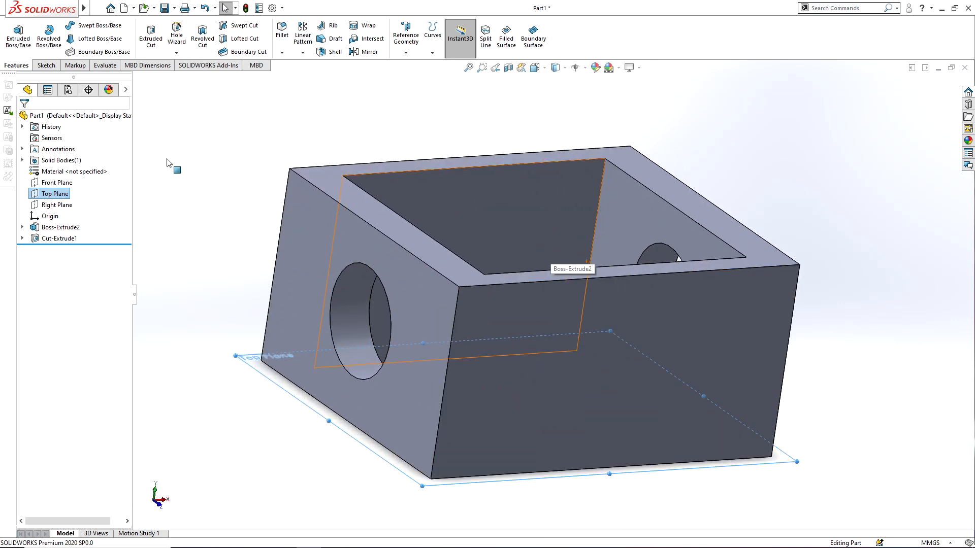
pyautogui.moveTo(740, 324); pyautogui.dragTo(729, 285, button='middle')
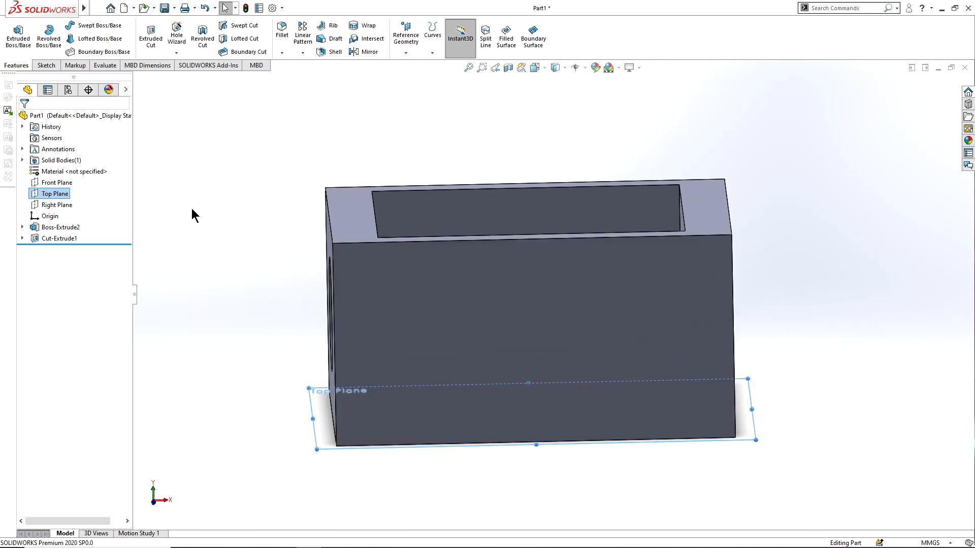
# Step: Locate the part's origin in a view normal to it, and inspect the side with the round hole
pyautogui.click(47, 217)
pyautogui.click(86, 201)
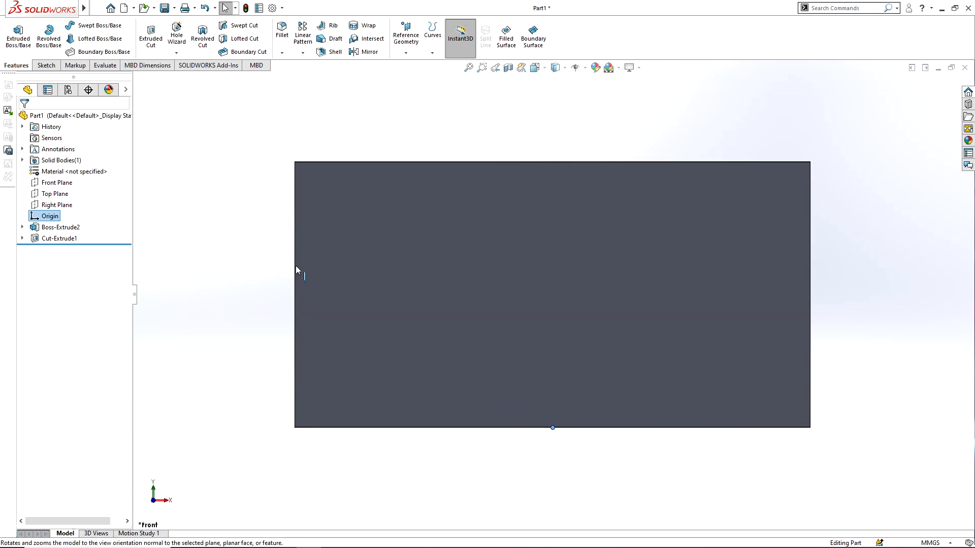
pyautogui.moveTo(643, 300); pyautogui.dragTo(552, 374, button='middle')
pyautogui.click(457, 400)
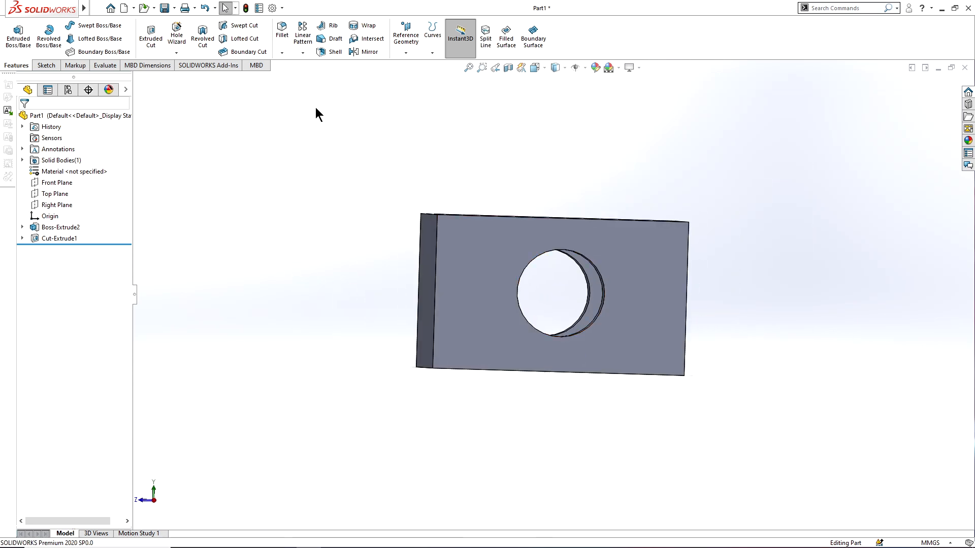
# Step: Highlight the geometry belonging to the Boss-Extrude2 feature and compare it with the origin
pyautogui.moveTo(319, 114); pyautogui.dragTo(755, 417)
pyautogui.click(523, 190)
pyautogui.click(57, 227)
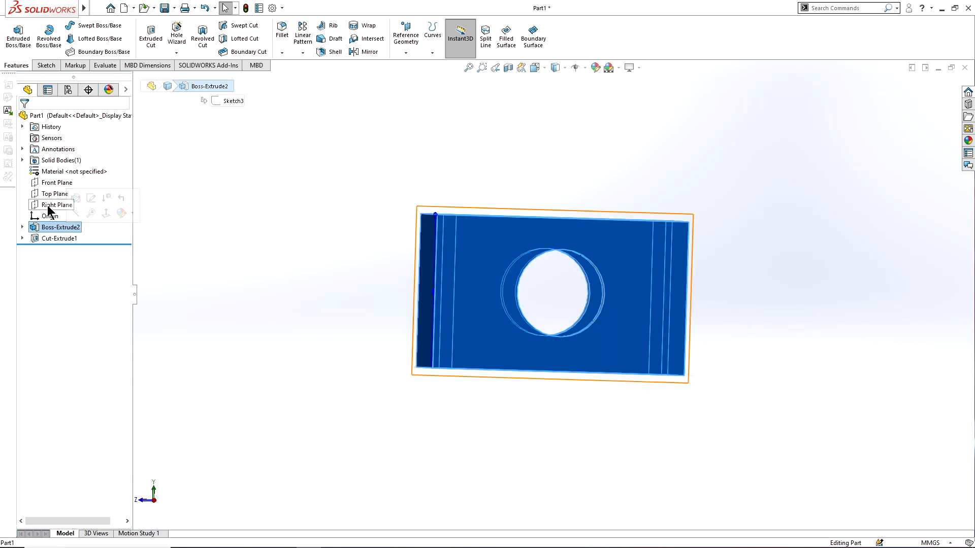
pyautogui.click(48, 217)
pyautogui.click(48, 226)
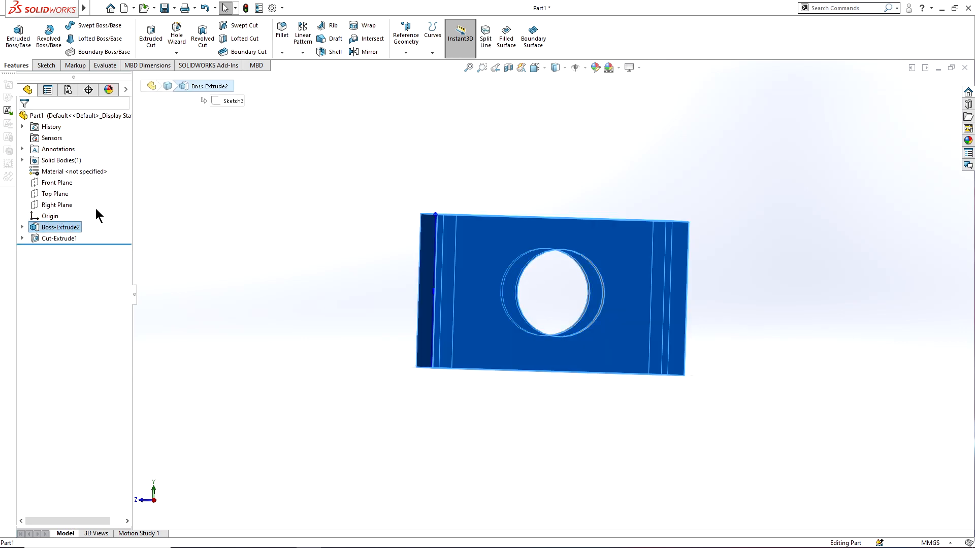
# Step: Highlight the Boss-Extrude2 feature and its side face with the round hole, and inspect the box from above
pyautogui.click(72, 228)
pyautogui.click(440, 308)
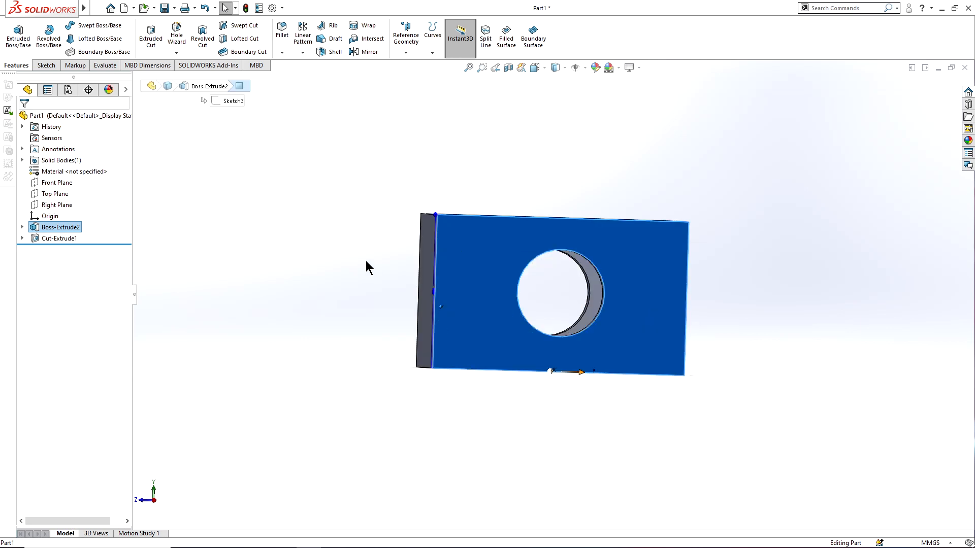
pyautogui.moveTo(365, 261); pyautogui.dragTo(367, 334, button='middle')
pyautogui.click(339, 333)
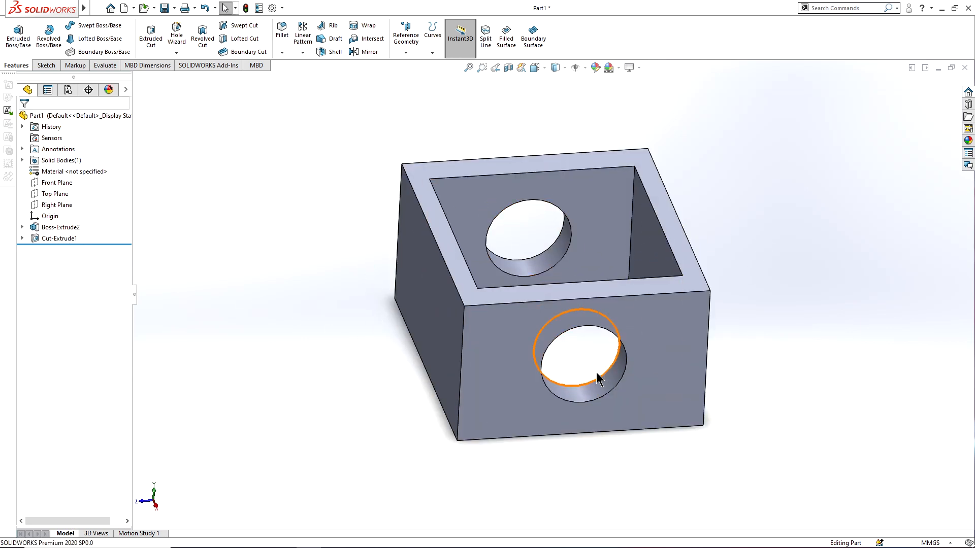
# Step: Highlight the geometry of Cut-Extrude1 and Boss-Extrude2 in turn and compare it on the box
pyautogui.click(53, 238)
pyautogui.click(52, 228)
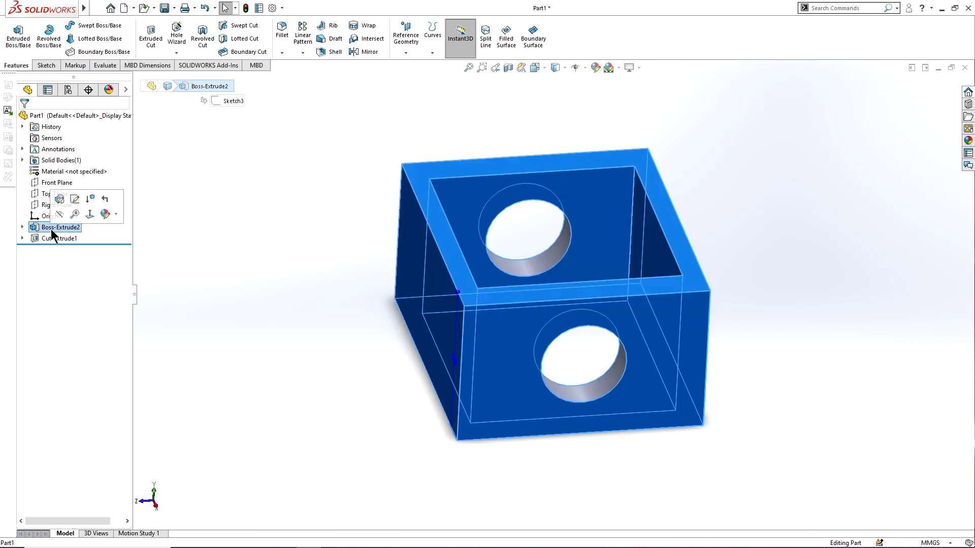
pyautogui.moveTo(723, 412); pyautogui.dragTo(693, 345, button='middle')
pyautogui.click(655, 401)
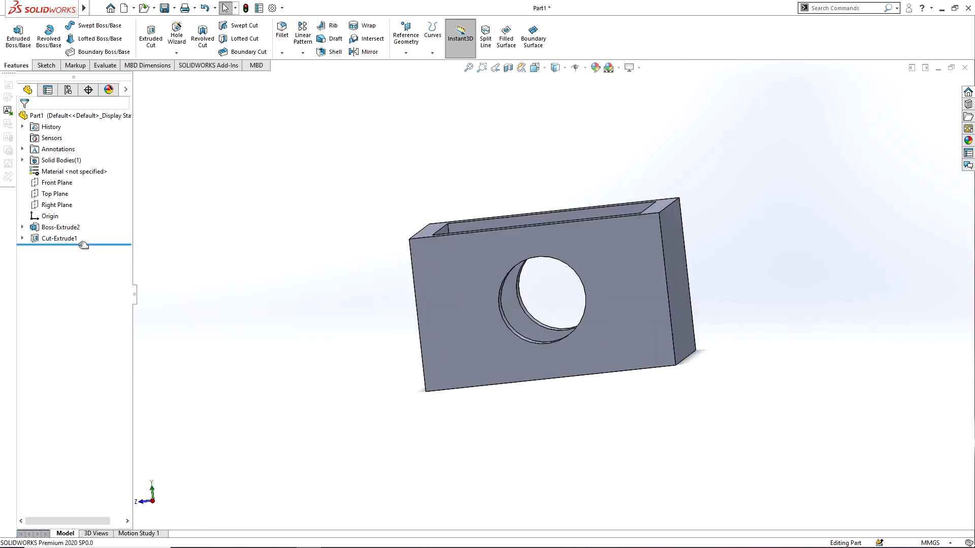
# Step: Examine the hollow interior, the walls and both round holes of the box from several angles
pyautogui.moveTo(401, 323); pyautogui.dragTo(469, 346, button='middle')
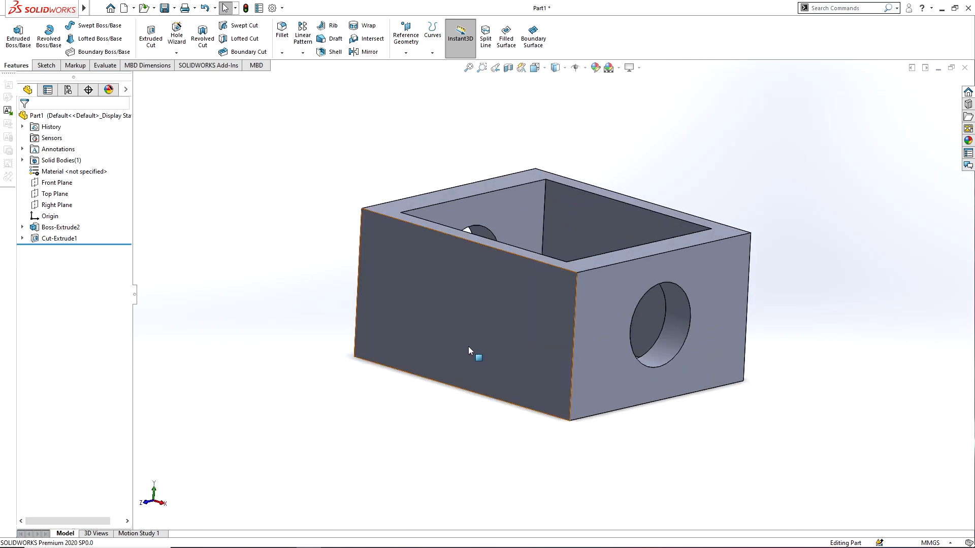
pyautogui.scroll(-3, 722, 288)
pyautogui.moveTo(722, 288); pyautogui.dragTo(664, 293, button='middle')
pyautogui.scroll(4, 467, 247)
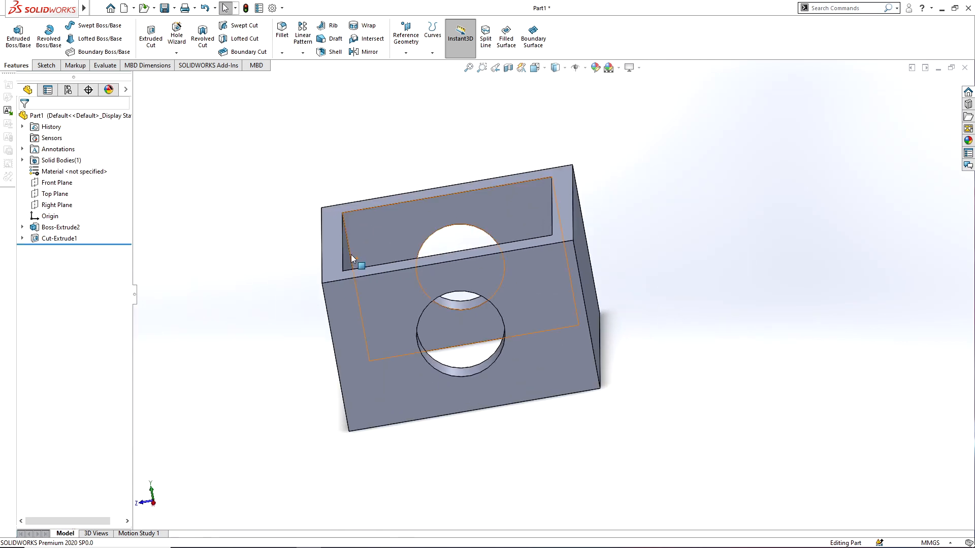
pyautogui.moveTo(373, 279); pyautogui.dragTo(350, 193, button='middle')
pyautogui.moveTo(56, 243); pyautogui.dragTo(87, 233)
pyautogui.moveTo(413, 322); pyautogui.dragTo(446, 365, button='middle')
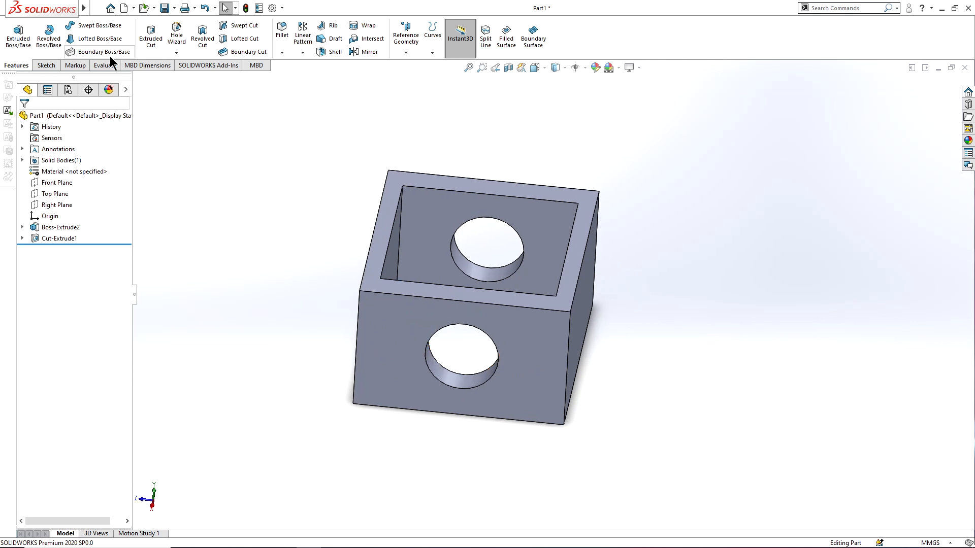
# Step: Look through the property, configuration, dimension and appearance managers of the part, and return to the feature tree
pyautogui.click(48, 90)
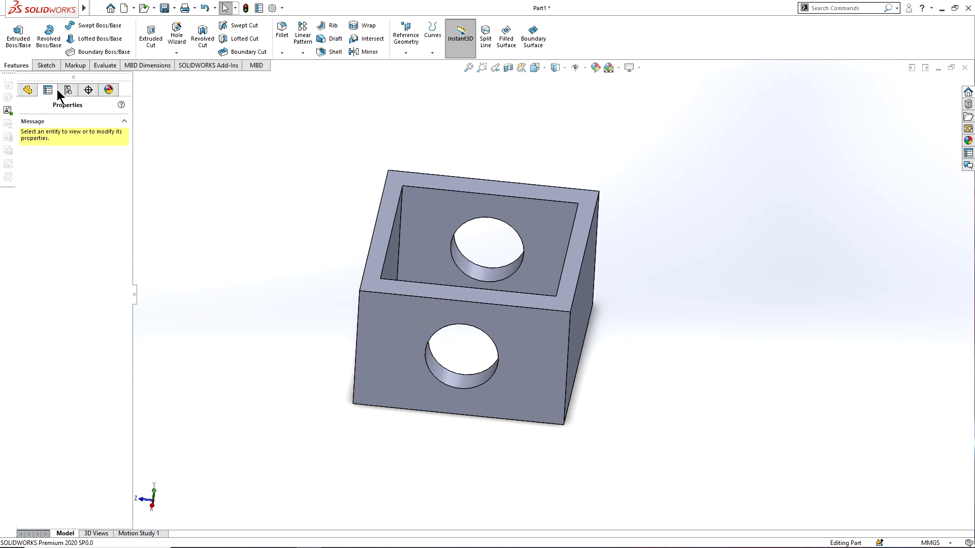
pyautogui.click(66, 90)
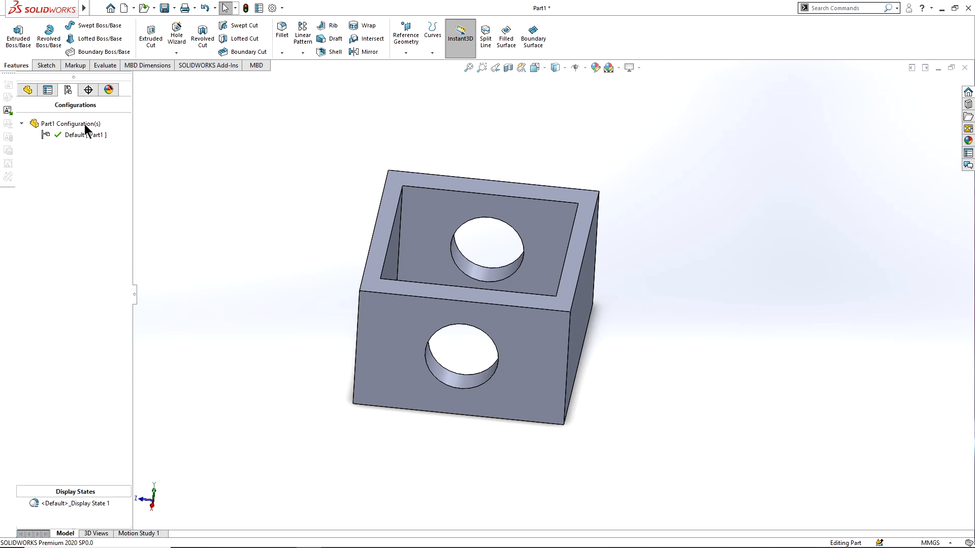
pyautogui.click(88, 91)
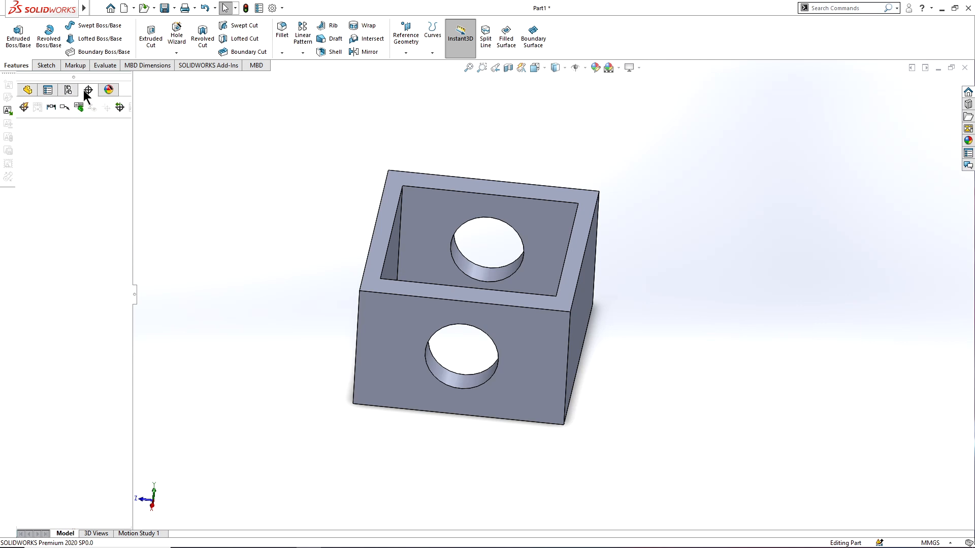
pyautogui.click(70, 90)
pyautogui.click(89, 90)
pyautogui.click(106, 92)
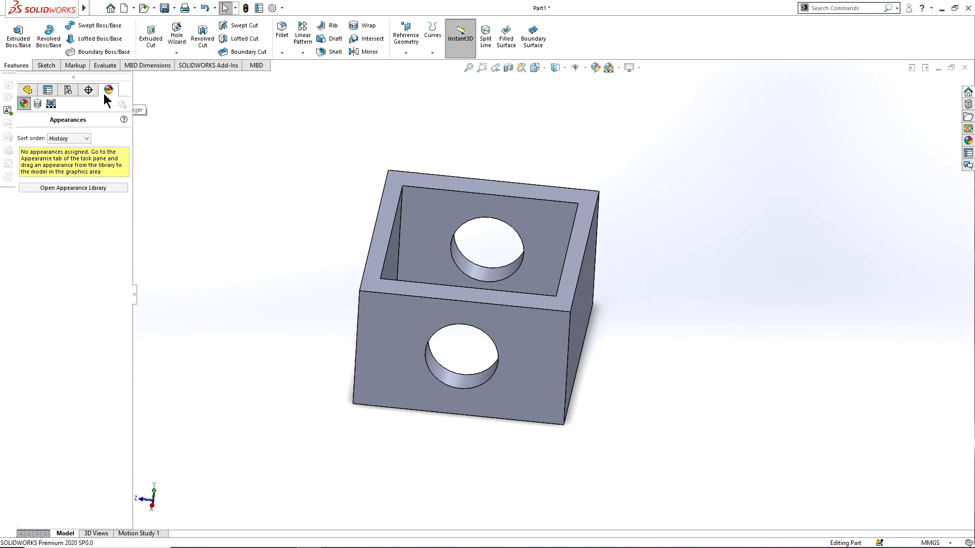
pyautogui.click(28, 91)
# Step: Rotate the box freely and about the X, Y and Z axes of the reference triad
pyautogui.scroll(3, 579, 358)
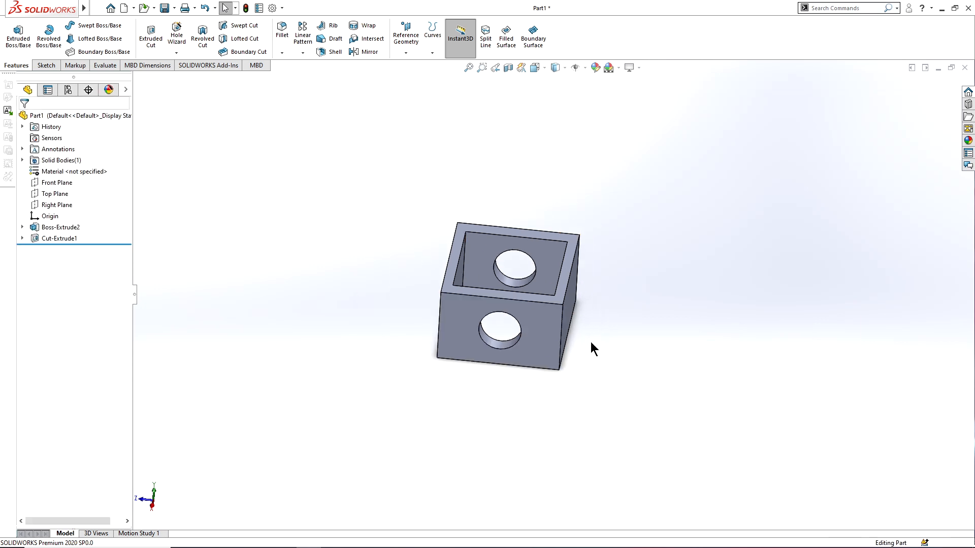
pyautogui.moveTo(590, 342); pyautogui.dragTo(563, 267, button='middle')
pyautogui.scroll(-2, 564, 267)
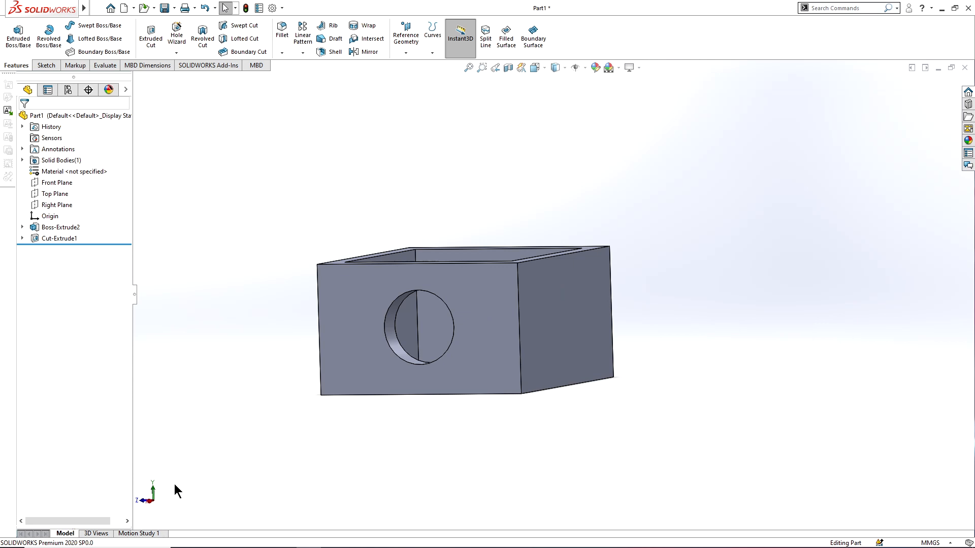
pyautogui.moveTo(169, 481); pyautogui.dragTo(170, 495, button='middle')
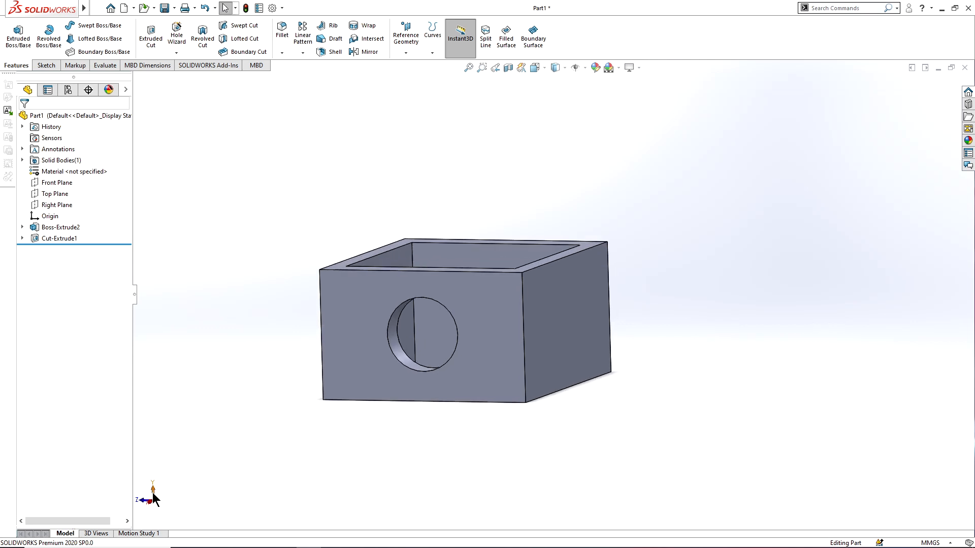
pyautogui.keyDown('alt'); pyautogui.click(154, 493); pyautogui.keyUp('alt')
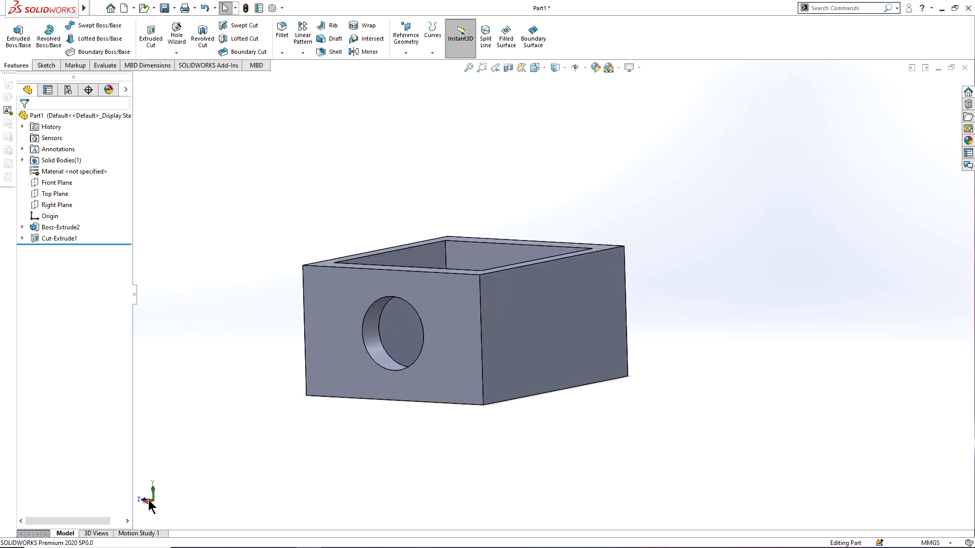
pyautogui.keyDown('alt'); pyautogui.click(150, 501); pyautogui.keyUp('alt')
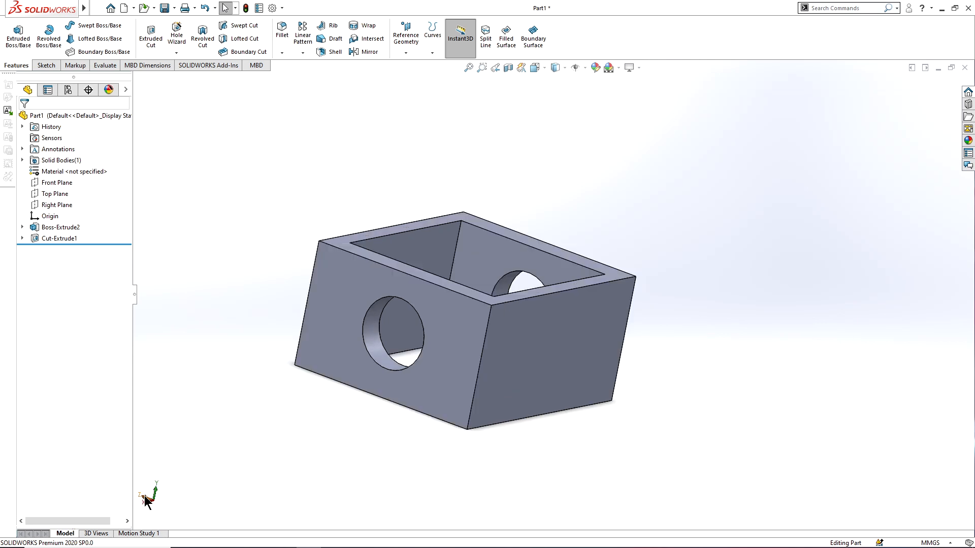
pyautogui.keyDown('alt'); pyautogui.click(146, 500); pyautogui.keyUp('alt')
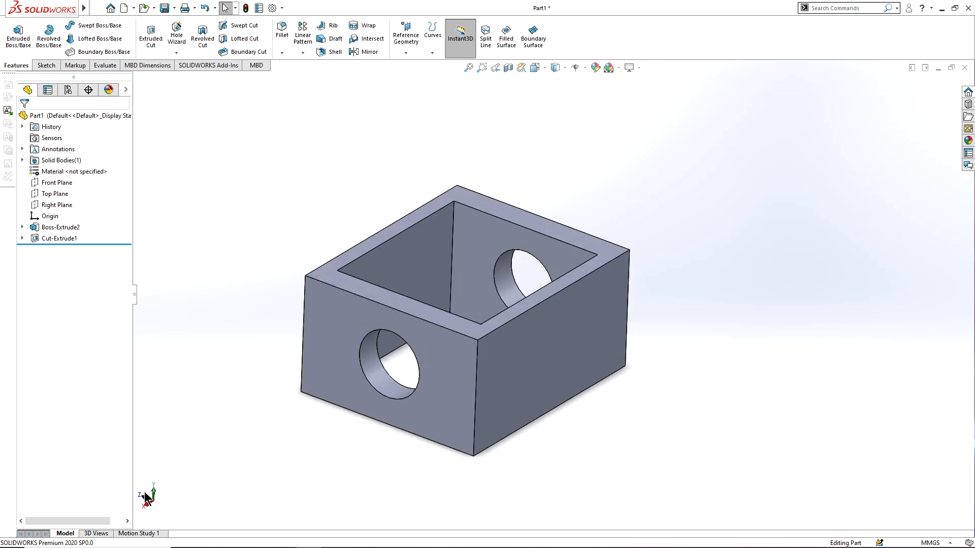
# Step: View the box normal to the Top Plane, and tilt it to an angled view
pyautogui.rightClick(60, 198)
pyautogui.click(121, 183)
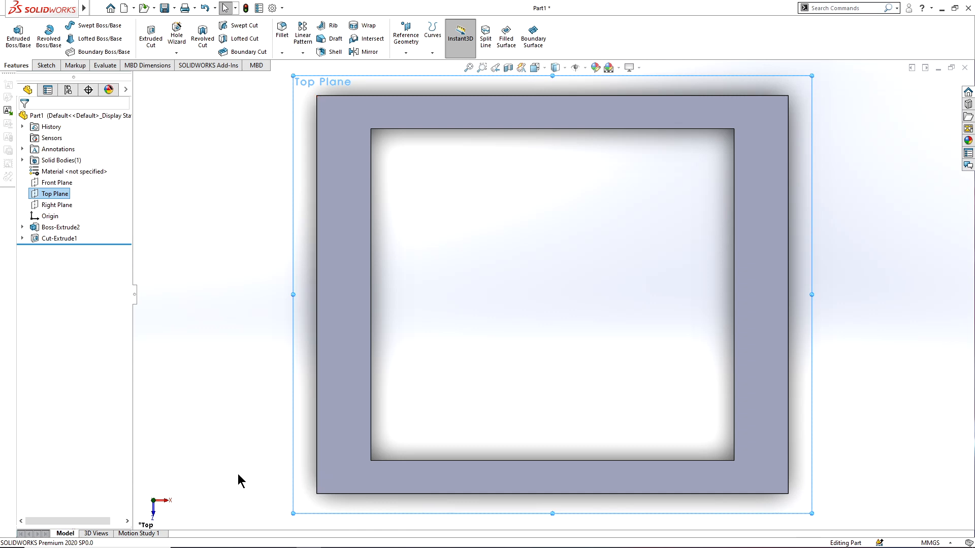
pyautogui.moveTo(238, 474); pyautogui.dragTo(278, 401, button='middle')
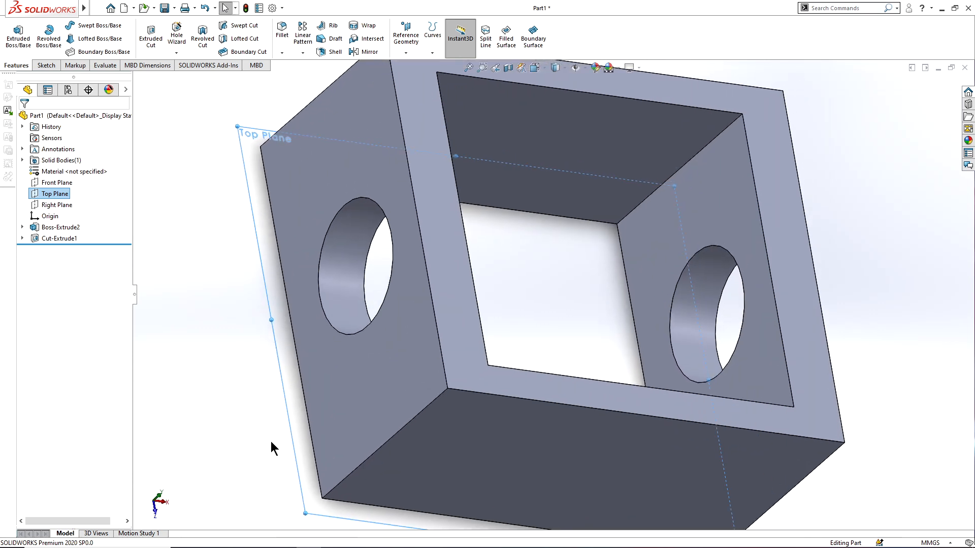
# Step: Switch the box through an angled and two straight-on views with the view selector cube
pyautogui.press('space')
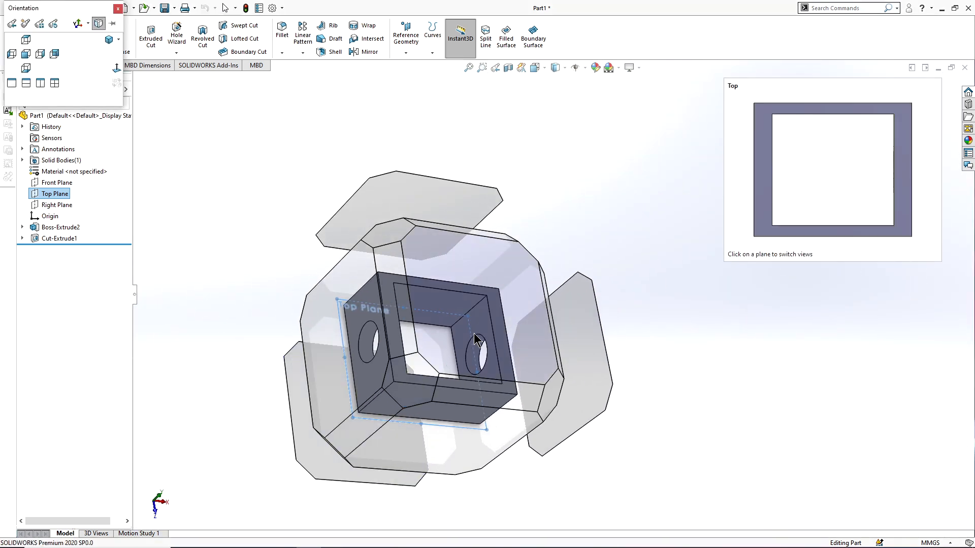
pyautogui.click(401, 237)
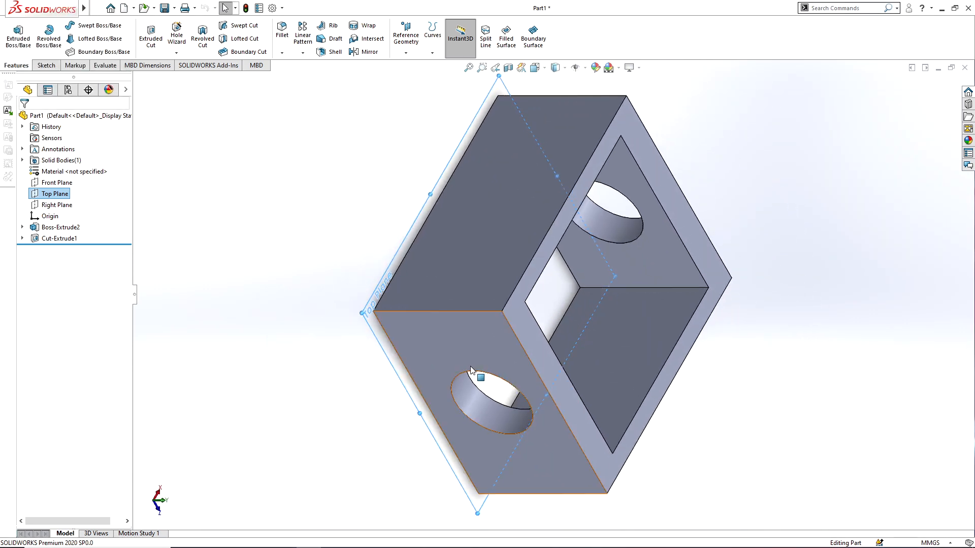
pyautogui.press('space')
pyautogui.click(394, 279)
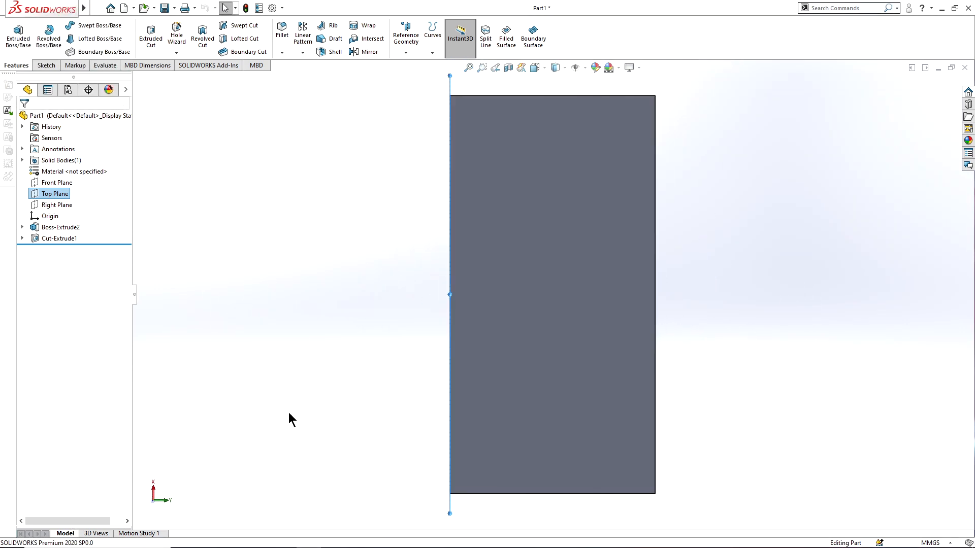
pyautogui.press('space')
pyautogui.click(281, 347)
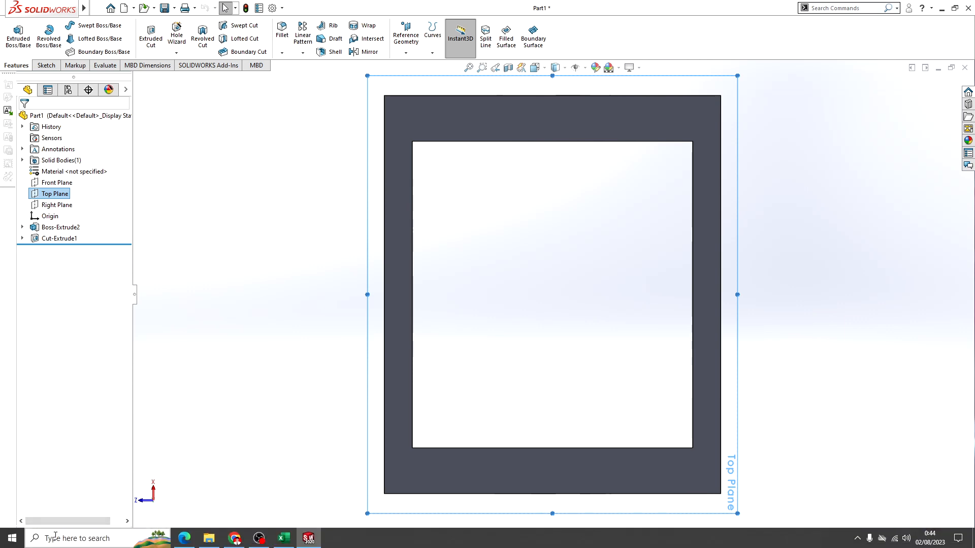
# Step: Examine the 3D Views pane, return to the model, and highlight a side face with a round hole
pyautogui.click(104, 534)
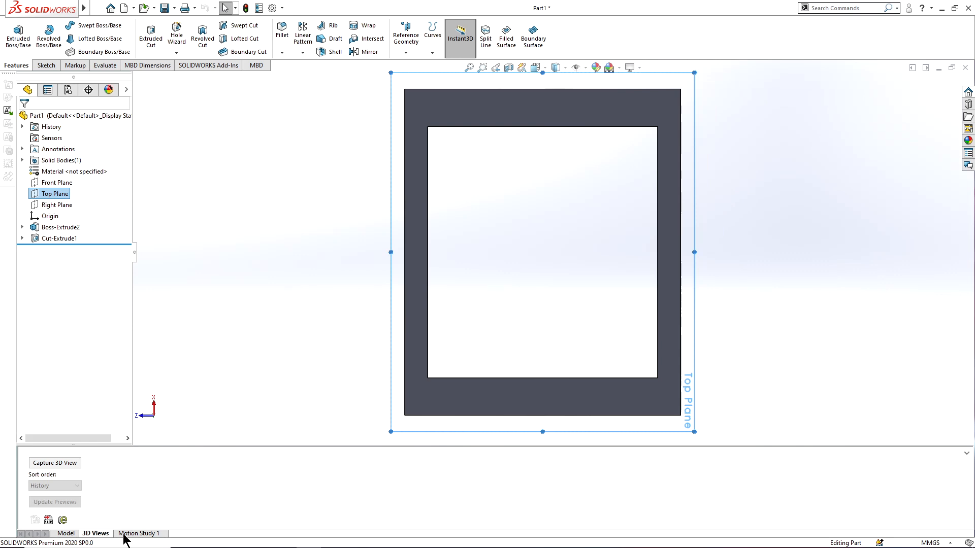
pyautogui.click(65, 533)
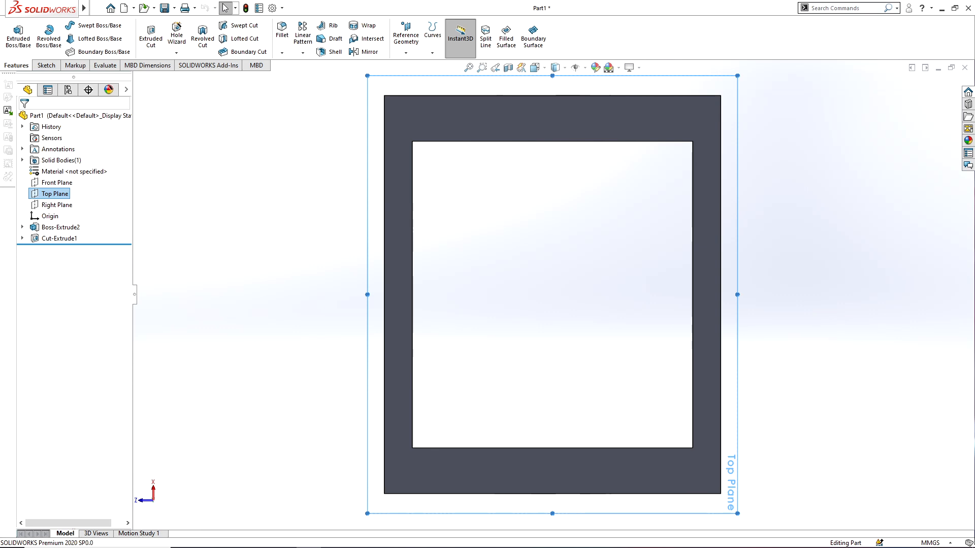
pyautogui.click(617, 443)
pyautogui.moveTo(617, 442); pyautogui.dragTo(742, 403, button='middle')
pyautogui.click(624, 391)
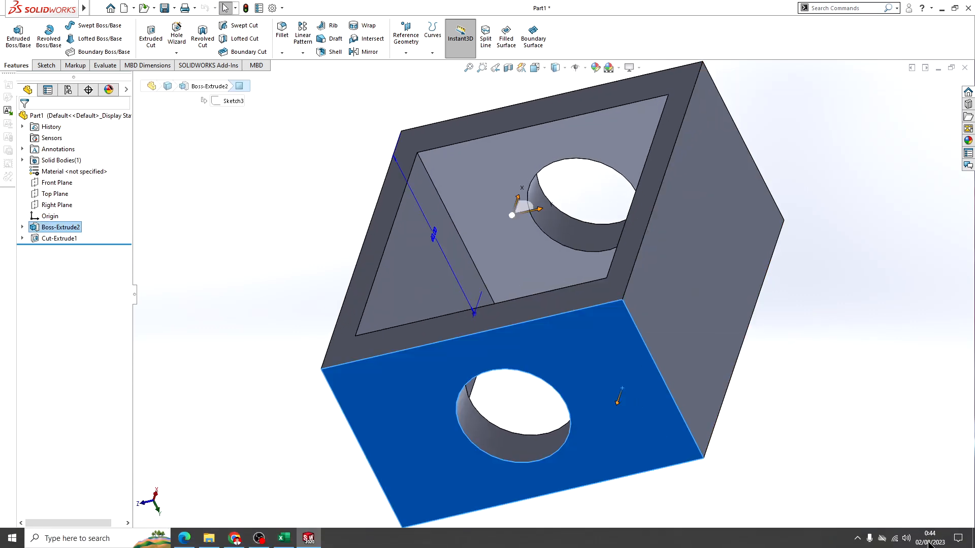
# Step: Clear the face selection, fit the box in the window, and view the available document unit systems
pyautogui.click(925, 476)
pyautogui.press('f')
pyautogui.click(931, 542)
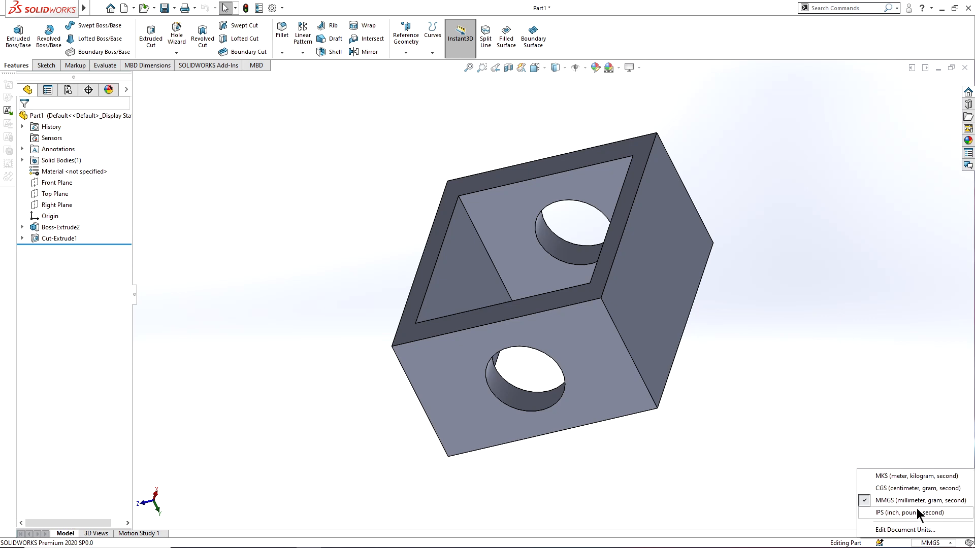
# Step: Start a sketch on the side face without a hole and draw two connected lines, the first about 52 mm long
pyautogui.moveTo(755, 424); pyautogui.dragTo(714, 435, button='middle')
pyautogui.rightClick(599, 274)
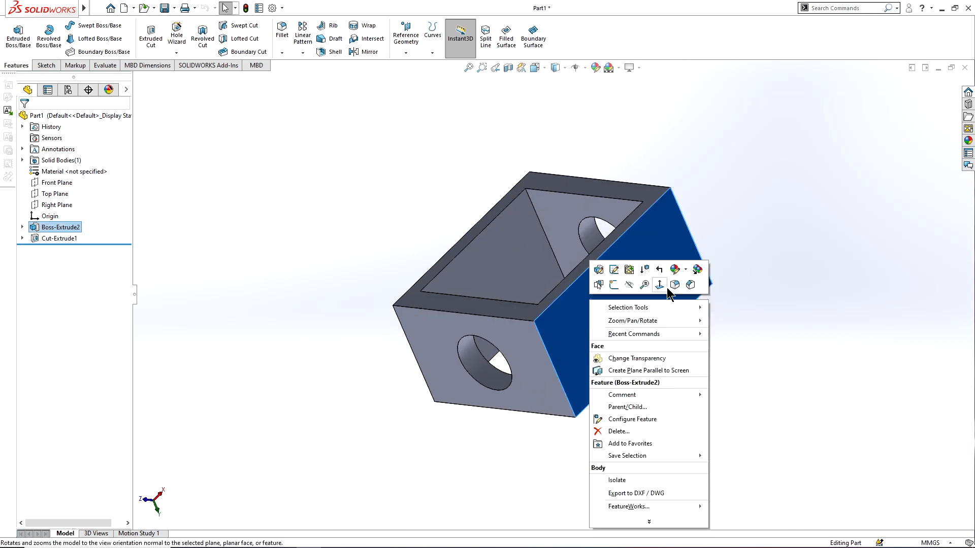
pyautogui.click(613, 286)
pyautogui.click(66, 25)
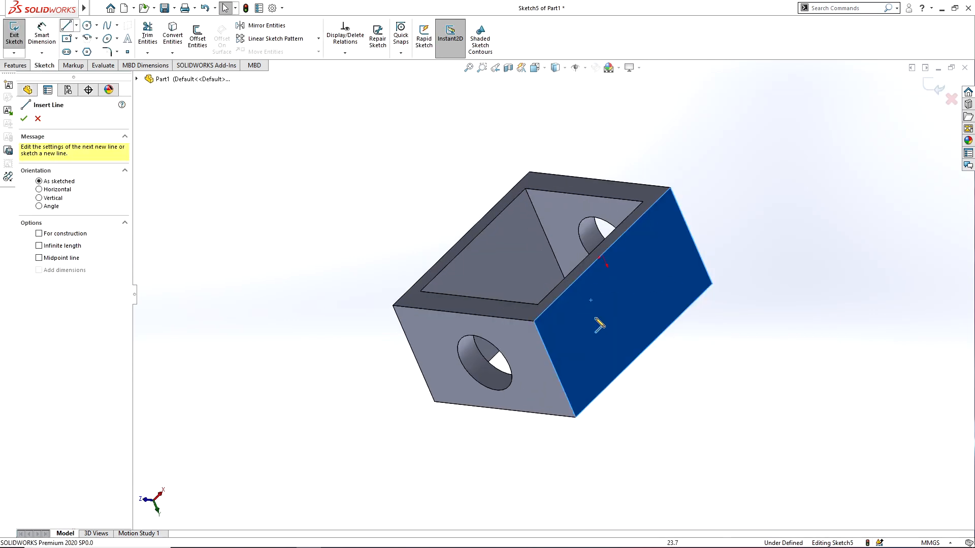
pyautogui.click(587, 330)
pyautogui.click(653, 283)
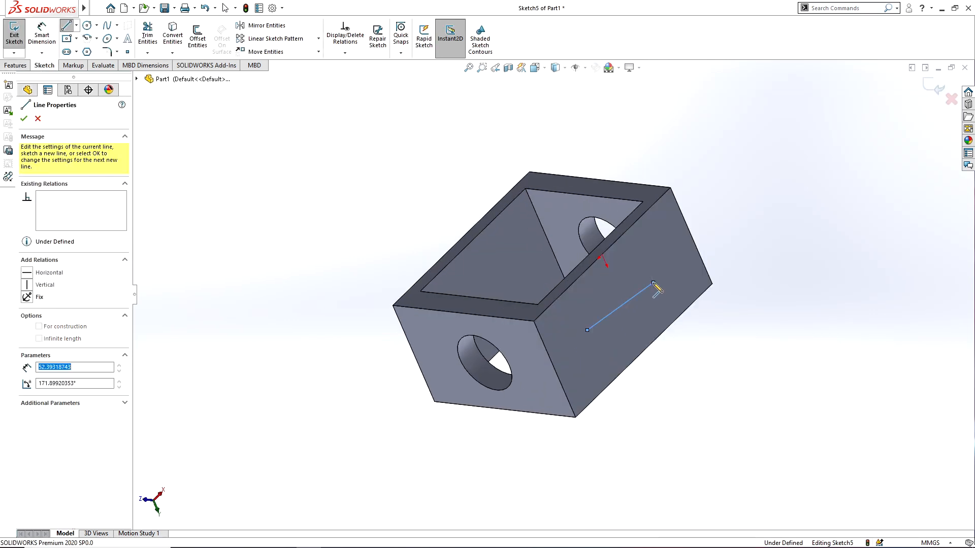
pyautogui.click(623, 263)
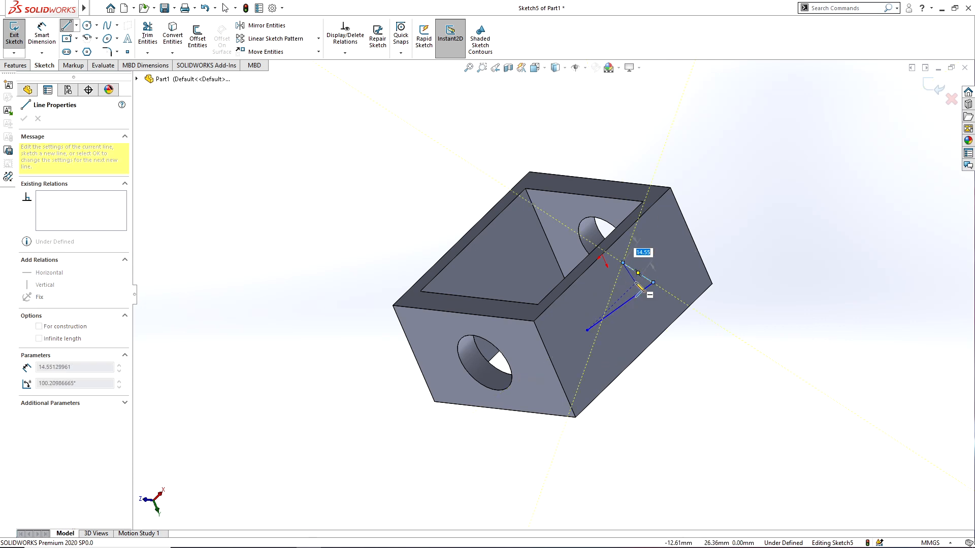
pyautogui.press('Escape')
# Step: Inspect the sketched lines on the side face, and view the options available for the Cut-Extrude1 feature
pyautogui.moveTo(718, 370)
pyautogui.mouseDown(button='middle')
pyautogui.moveTo(629, 337)
pyautogui.moveTo(653, 391)
pyautogui.moveTo(642, 372)
pyautogui.moveTo(579, 463)
pyautogui.moveTo(610, 459)
pyautogui.mouseUp(button='middle')
pyautogui.scroll(1, 294, 125)
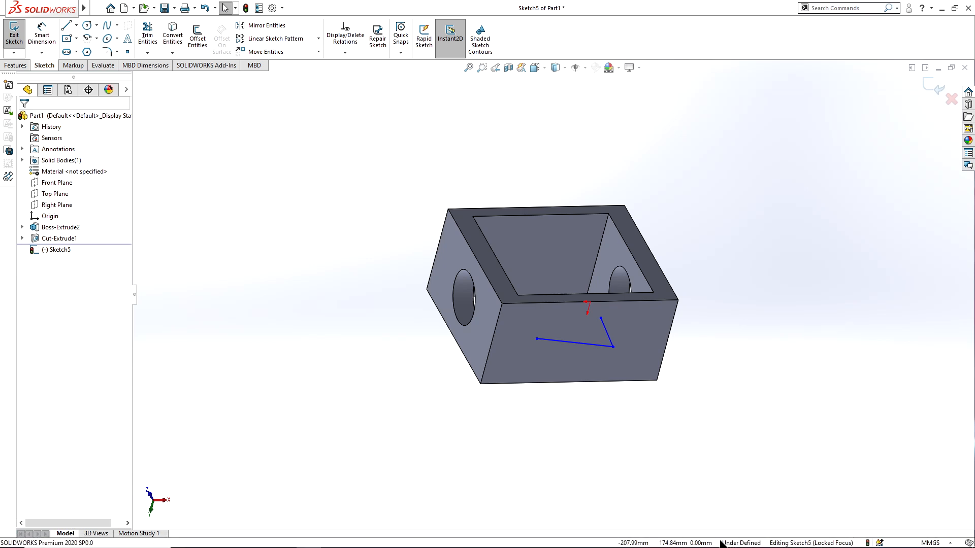
pyautogui.click(595, 376)
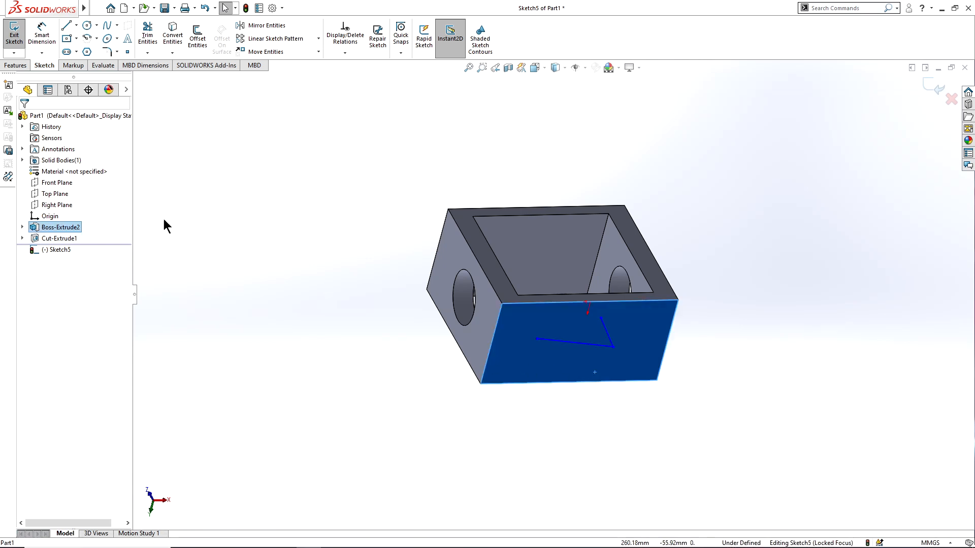
pyautogui.click(41, 237)
pyautogui.rightClick(42, 237)
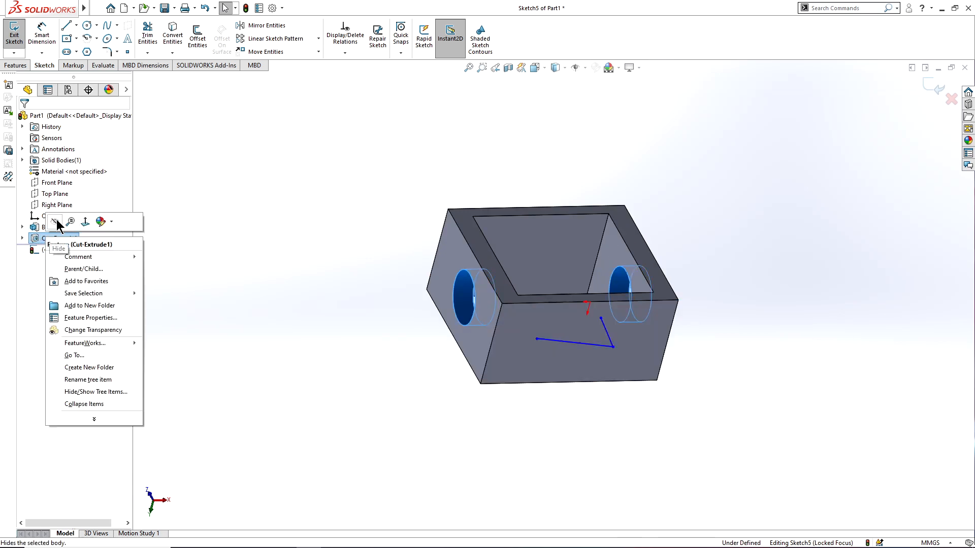
pyautogui.doubleClick(151, 161)
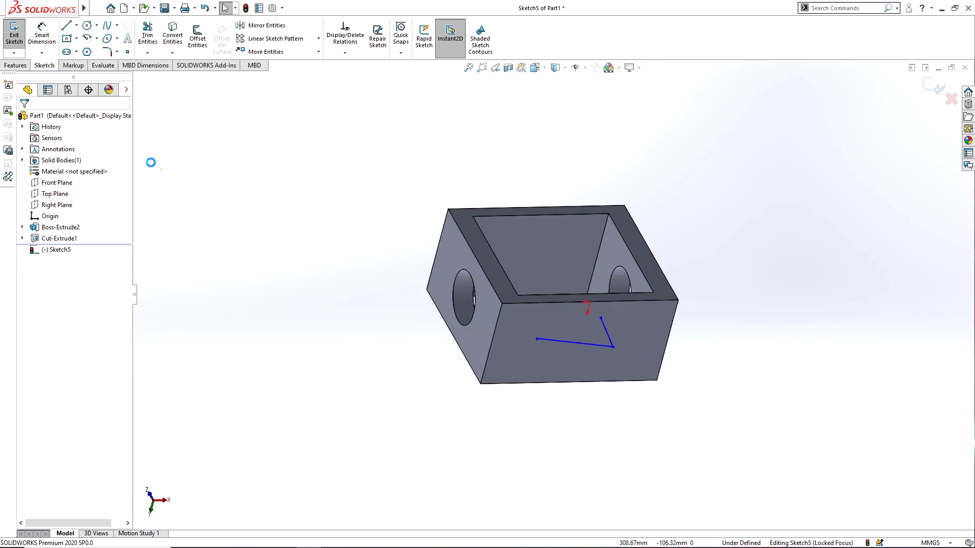
# Step: Open the circle sketch of Cut-Extrude1 for editing, inspect it on the box, and exit the sketch
pyautogui.rightClick(65, 239)
pyautogui.click(89, 209)
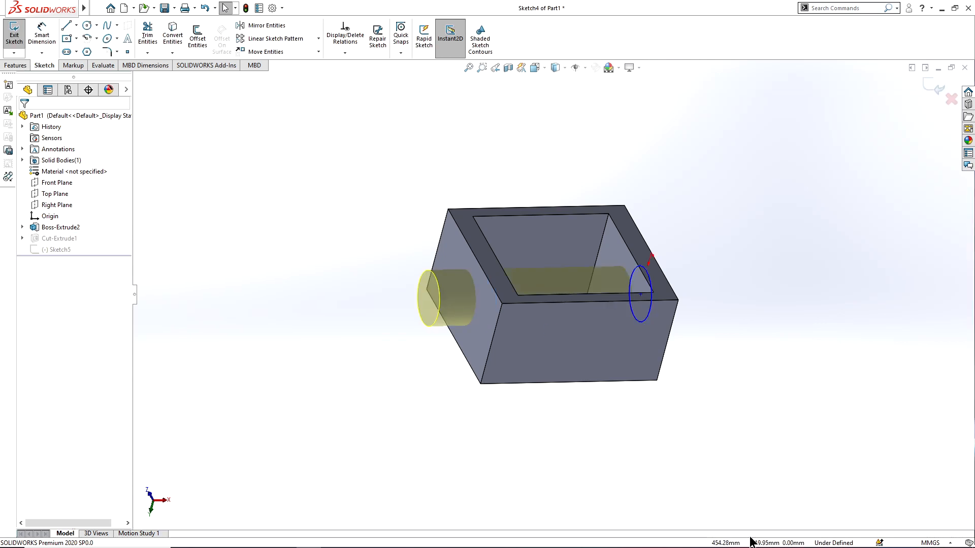
pyautogui.moveTo(731, 508); pyautogui.dragTo(687, 435, button='middle')
pyautogui.scroll(-5, 609, 386)
pyautogui.scroll(4, 700, 501)
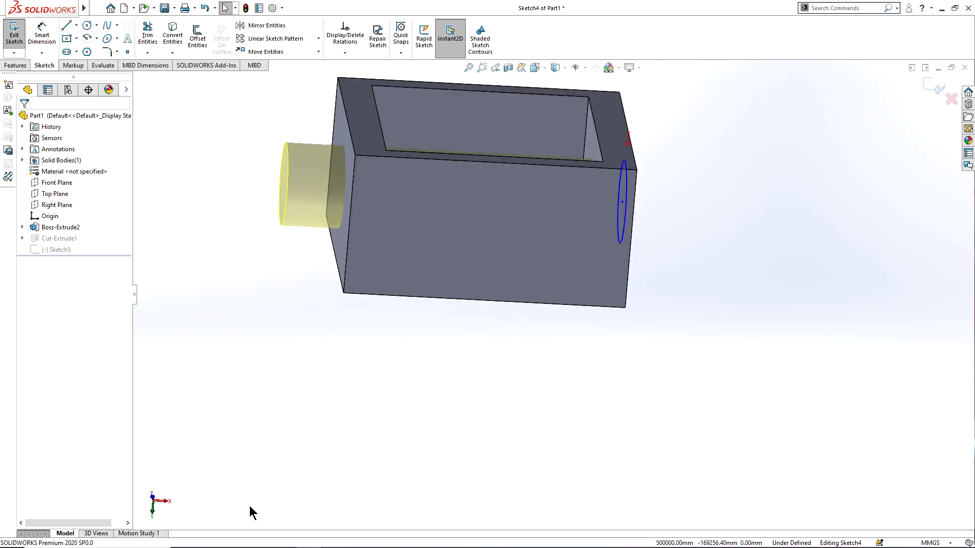
pyautogui.scroll(3, 432, 170)
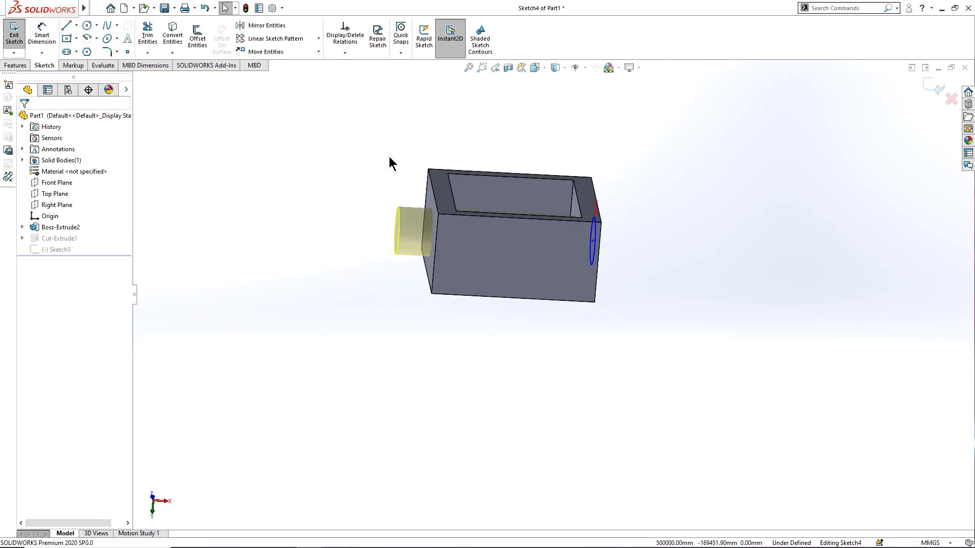
pyautogui.click(14, 35)
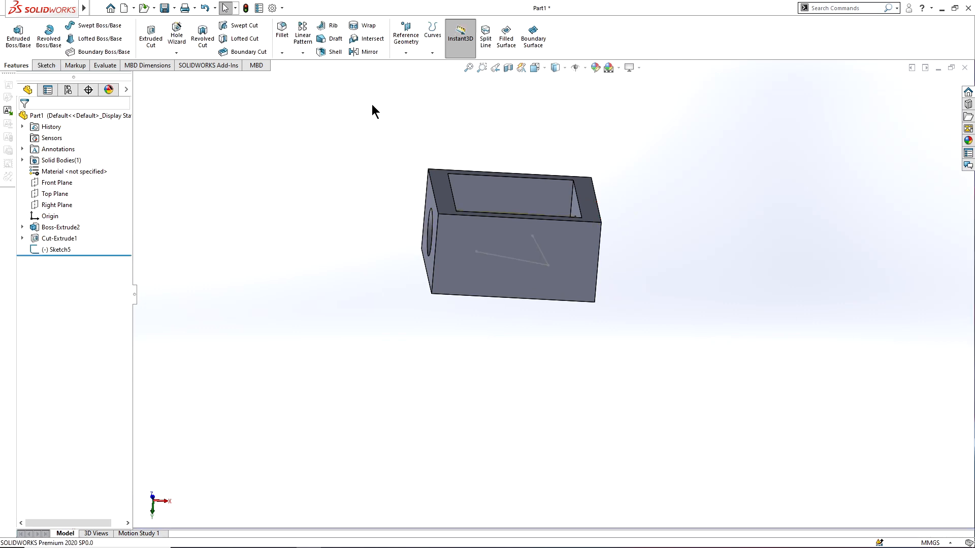
# Step: Zoom in on the box and fit the whole part in the window
pyautogui.scroll(-2, 576, 72)
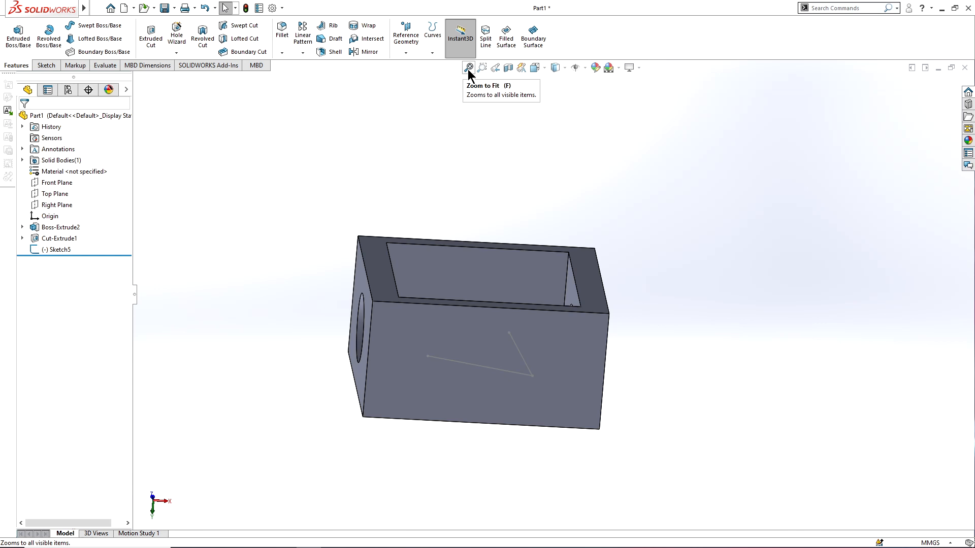
pyautogui.scroll(-2, 525, 73)
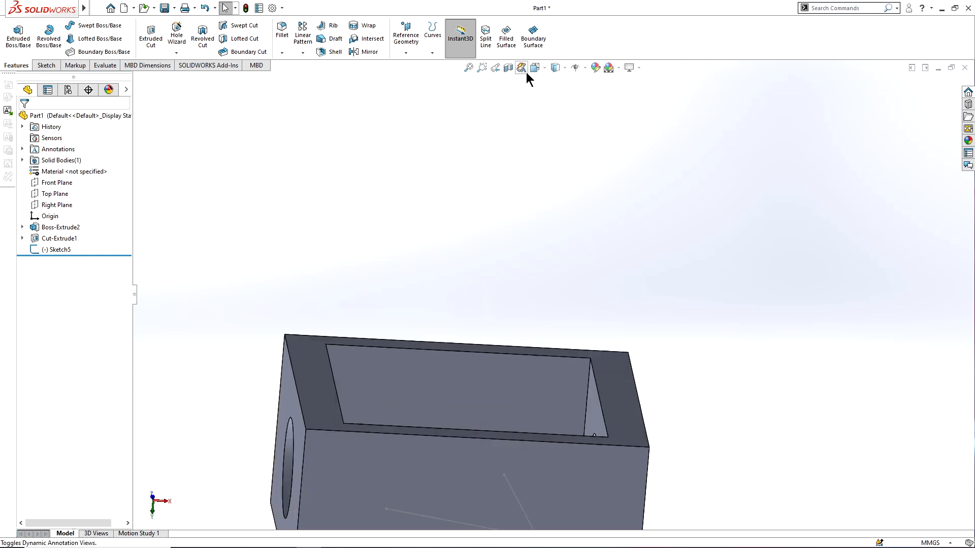
pyautogui.click(468, 68)
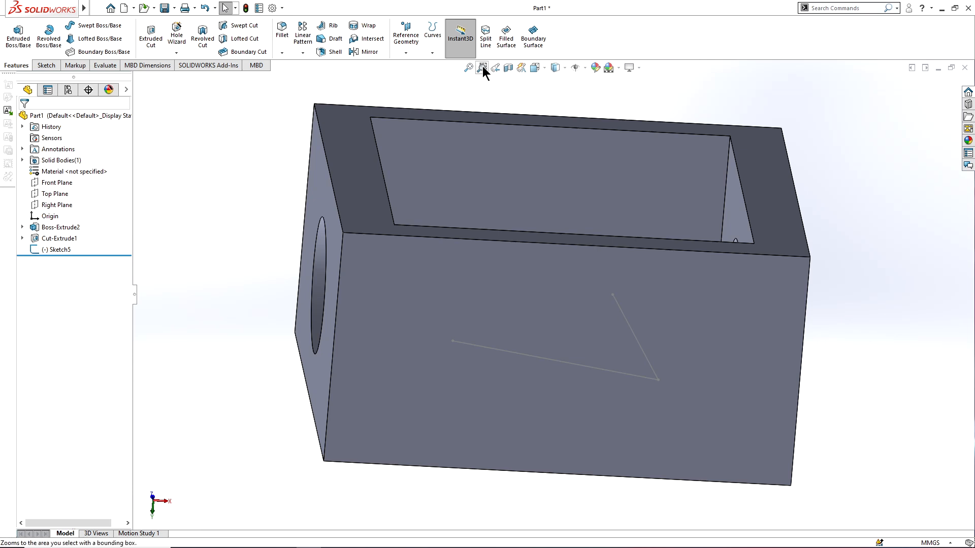
# Step: Try Zoom to Area on the box from different viewing angles, and fit the whole part in the window
pyautogui.click(482, 67)
pyautogui.scroll(4, 500, 147)
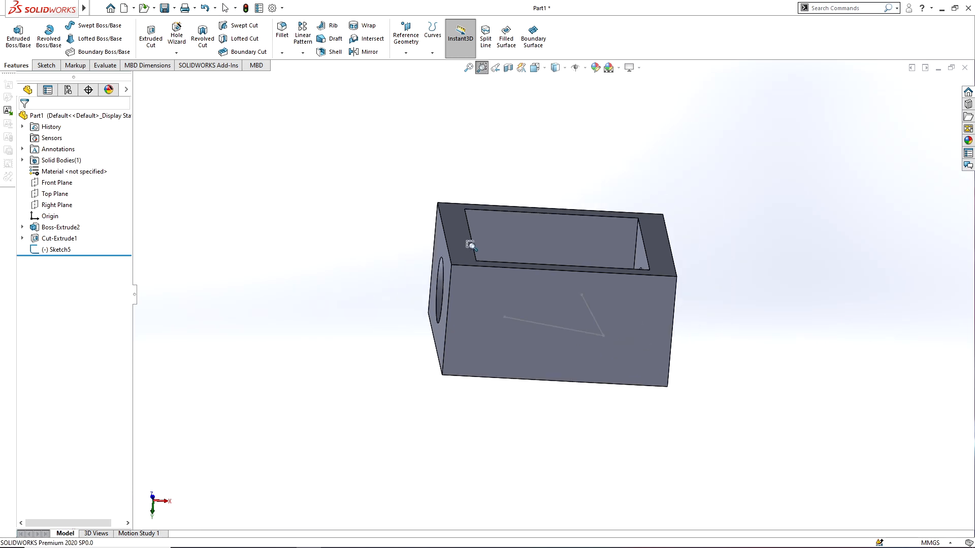
pyautogui.moveTo(442, 271); pyautogui.dragTo(474, 283, button='middle')
pyautogui.click(474, 287)
pyautogui.click(474, 166)
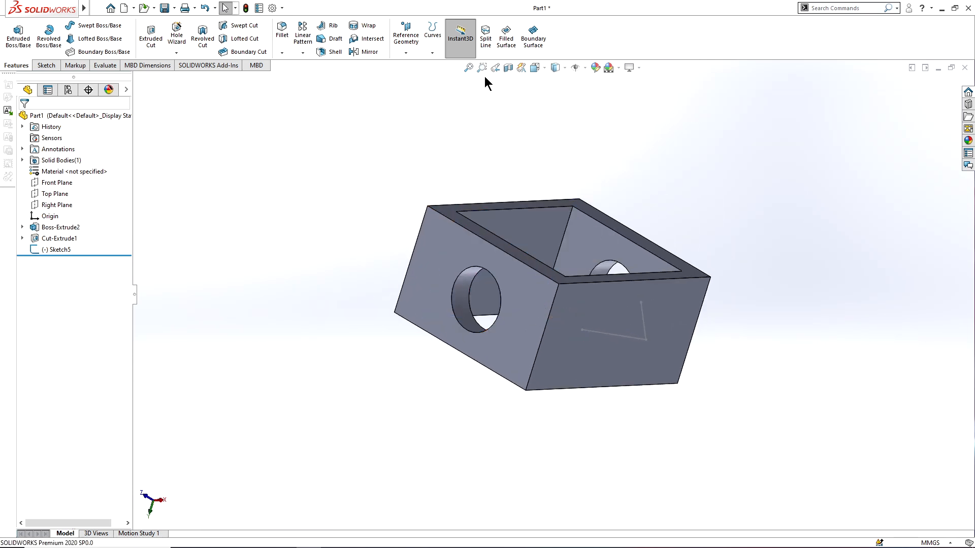
pyautogui.click(481, 67)
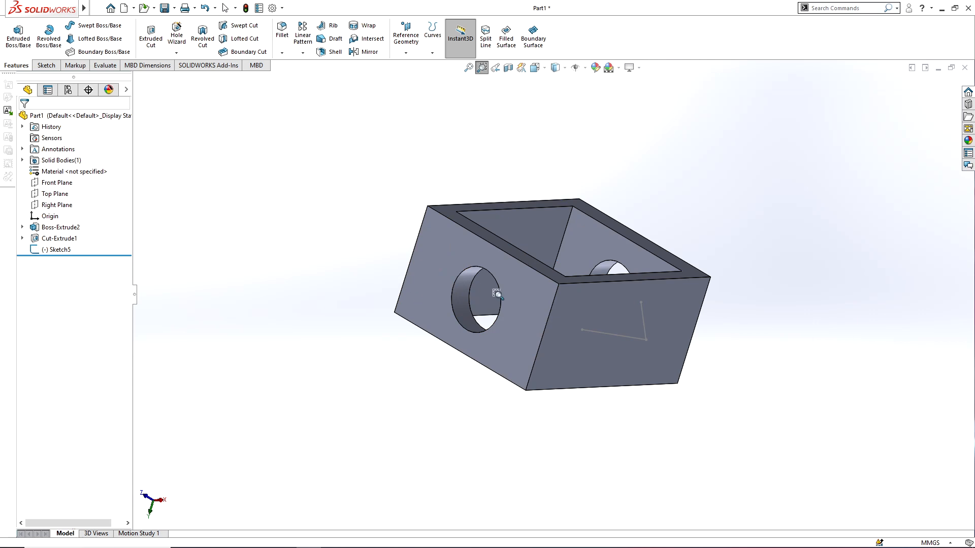
pyautogui.scroll(-3, 497, 295)
pyautogui.rightClick(544, 304)
pyautogui.click(581, 150)
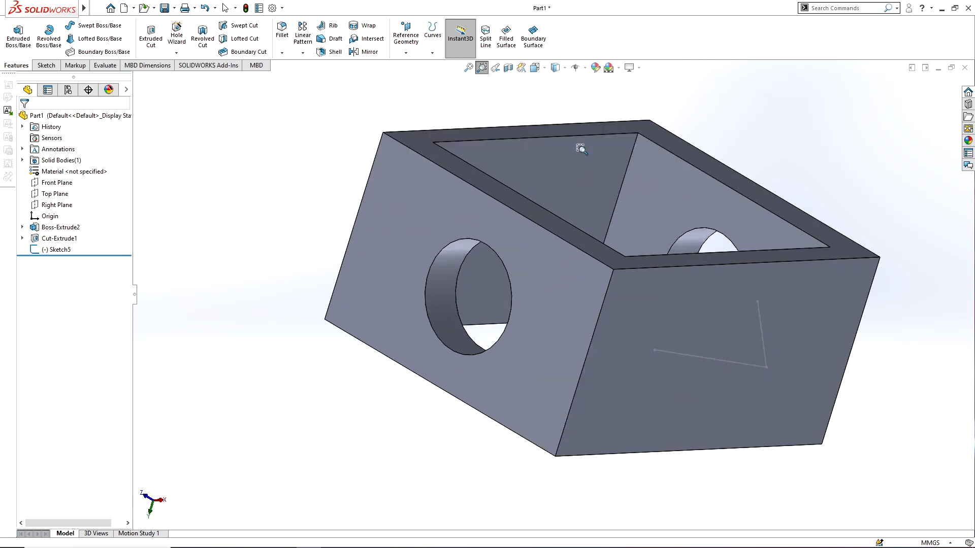
pyautogui.click(468, 67)
pyautogui.click(528, 186)
pyautogui.click(492, 132)
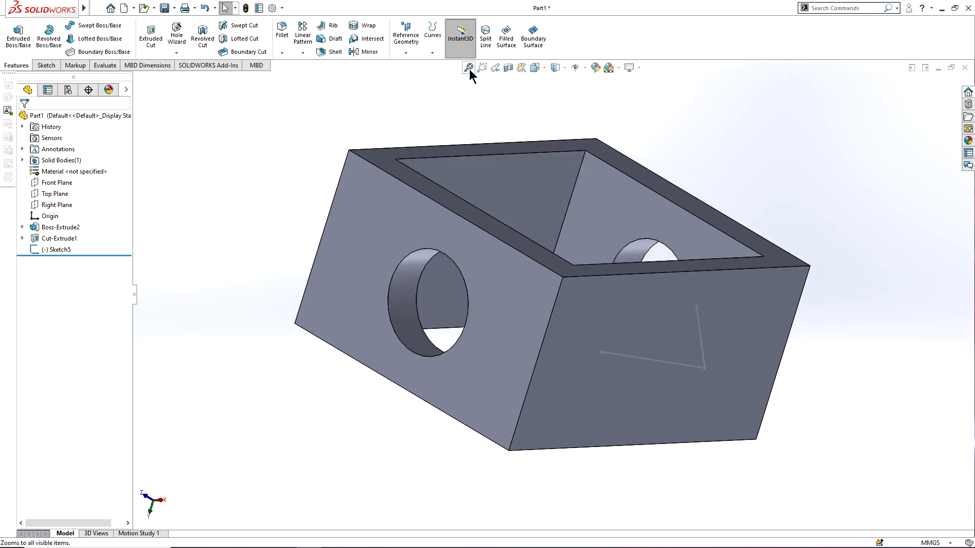
# Step: Highlight an inner wall face of the box, restore the previous view, and leave the Zoom to Area tool
pyautogui.click(544, 161)
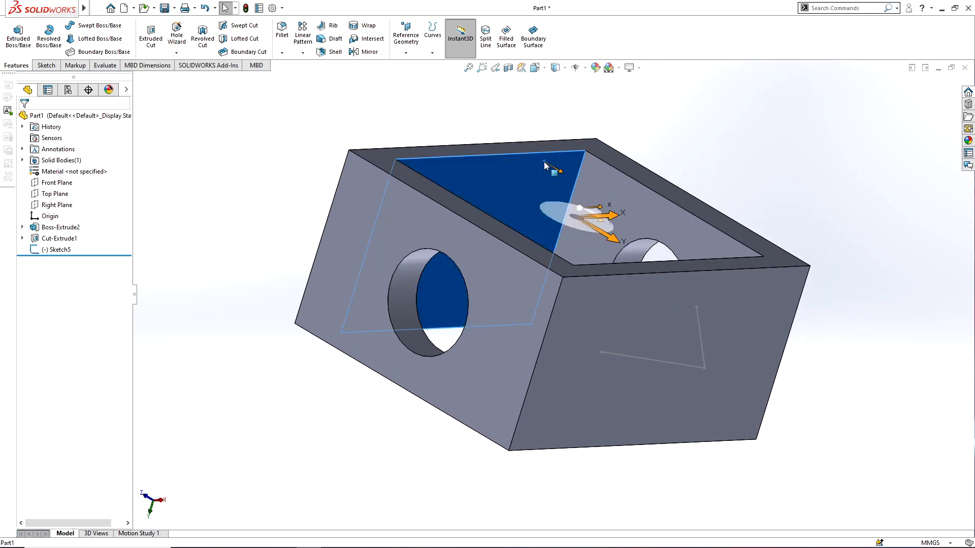
pyautogui.click(495, 68)
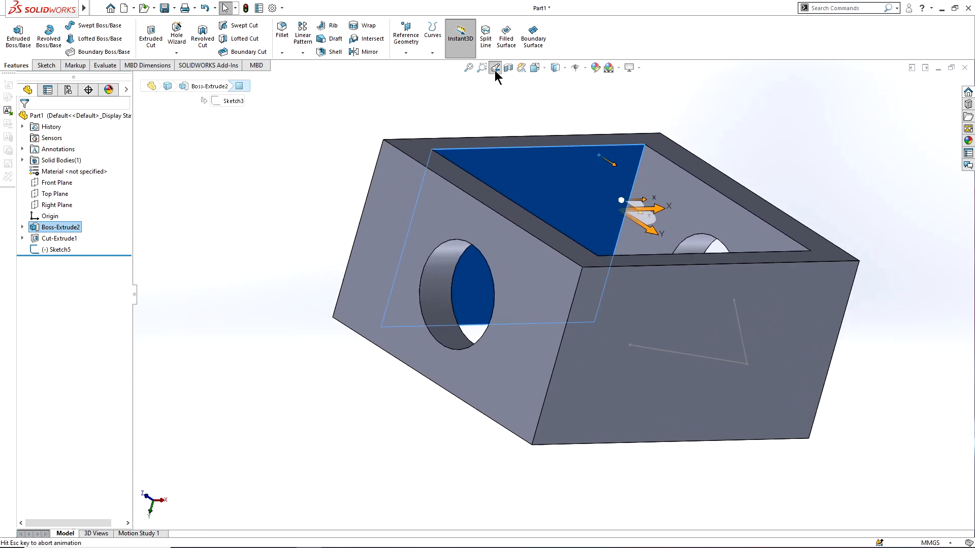
pyautogui.click(484, 67)
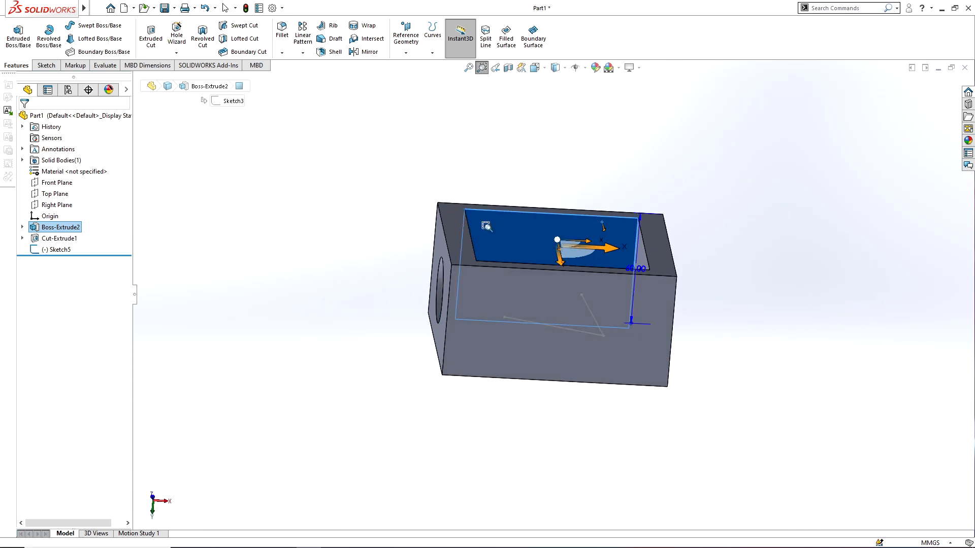
pyautogui.press('Escape')
# Step: Orbit the box, highlight one of its corners, and go back through the previous views
pyautogui.moveTo(329, 171); pyautogui.dragTo(487, 284, button='middle')
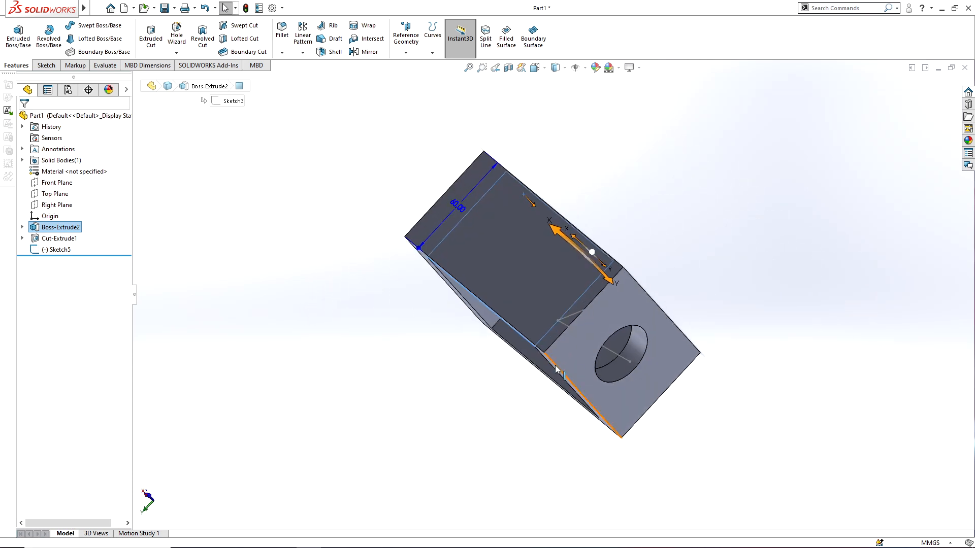
pyautogui.click(544, 352)
pyautogui.moveTo(737, 293); pyautogui.dragTo(629, 310, button='middle')
pyautogui.click(496, 68)
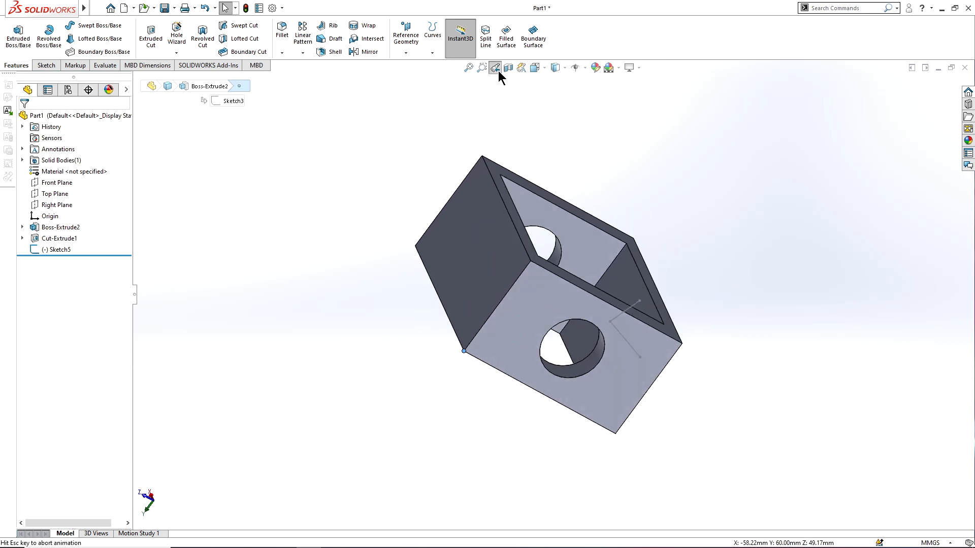
pyautogui.scroll(2, 545, 213)
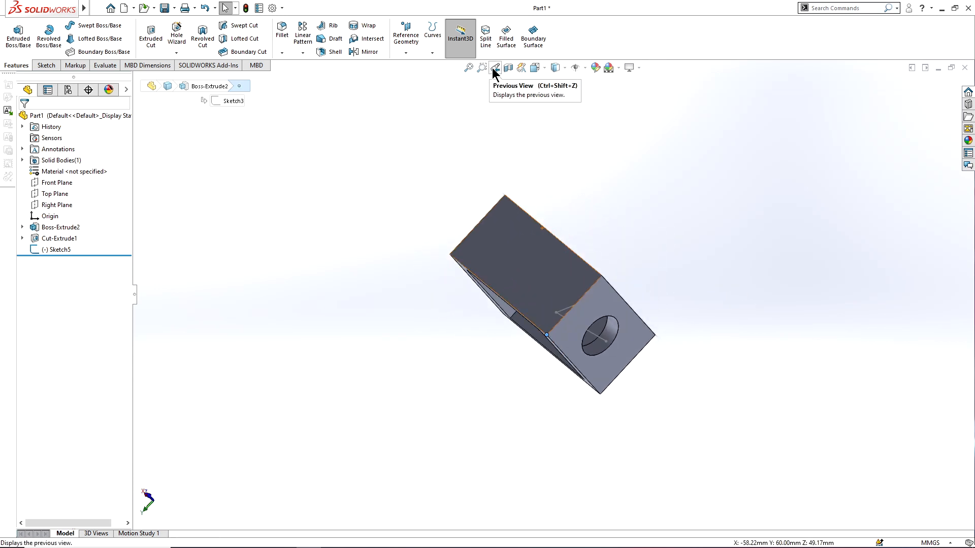
pyautogui.click(496, 71)
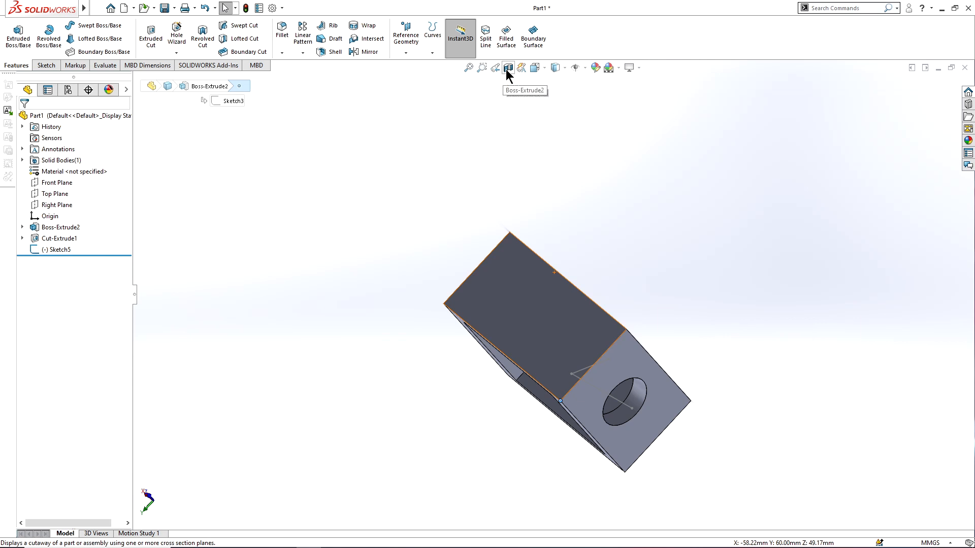
# Step: Cut the box through its round holes with a section view, inspect the interior, and turn the section view off
pyautogui.click(508, 68)
pyautogui.moveTo(693, 310); pyautogui.dragTo(686, 358, button='middle')
pyautogui.moveTo(422, 388); pyautogui.dragTo(402, 340, button='middle')
pyautogui.click(23, 119)
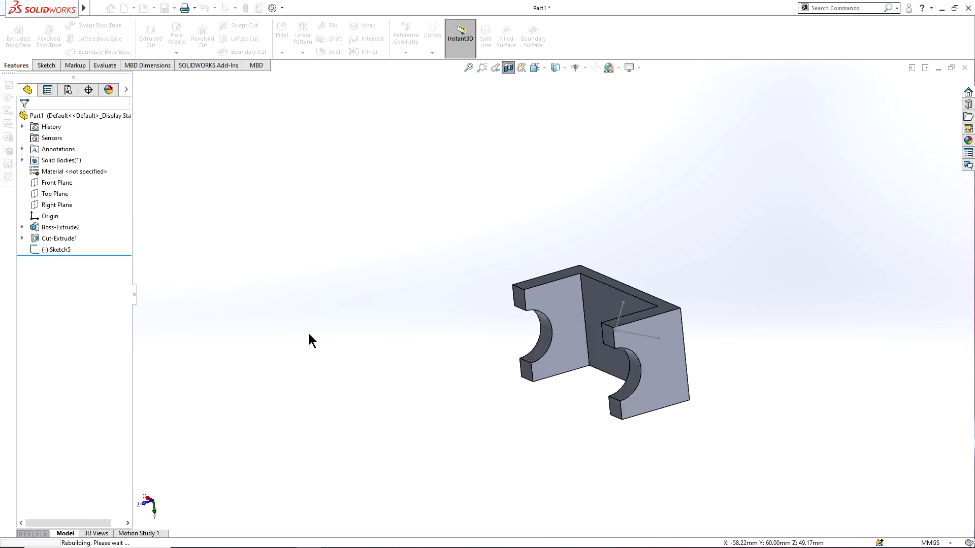
pyautogui.scroll(-4, 559, 348)
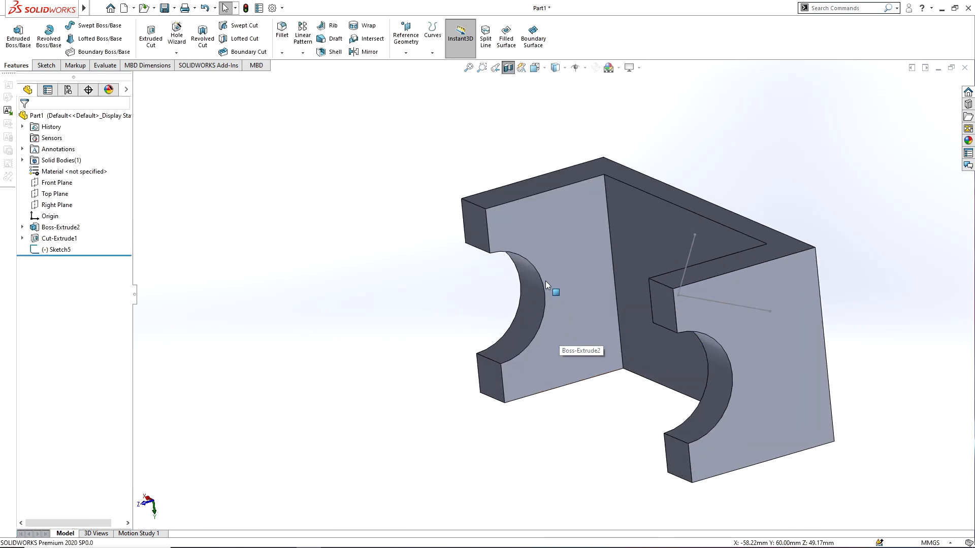
pyautogui.click(508, 68)
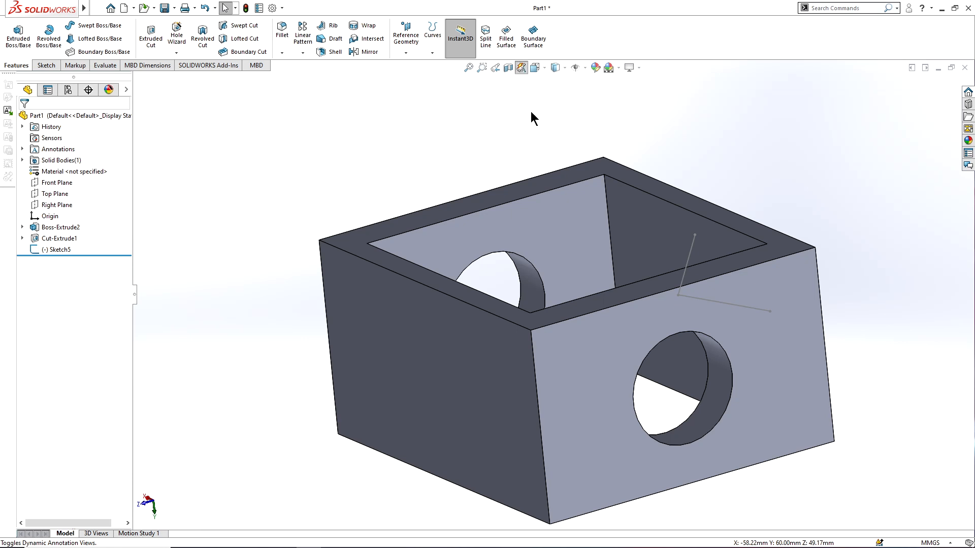
# Step: Select the rim face around the box opening, examine its dimension with Dynamic Annotation Views from several angles, and turn that display off
pyautogui.moveTo(531, 112); pyautogui.dragTo(453, 119, button='middle')
pyautogui.click(576, 184)
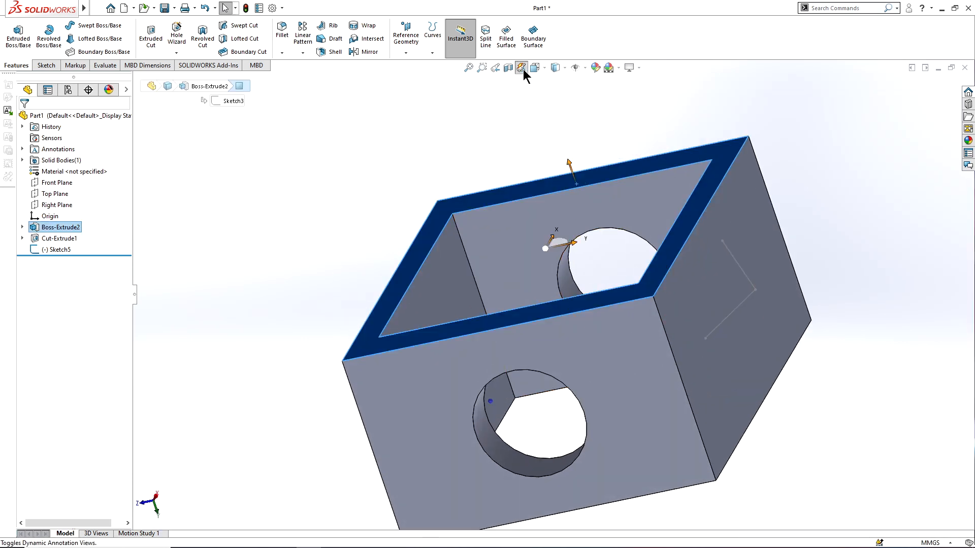
pyautogui.scroll(2, 541, 148)
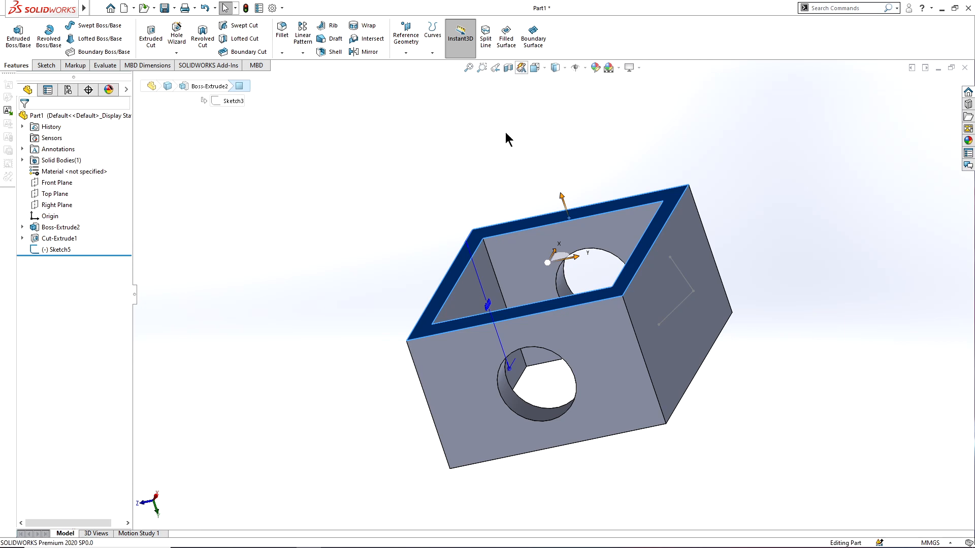
pyautogui.moveTo(506, 135); pyautogui.dragTo(415, 266, button='middle')
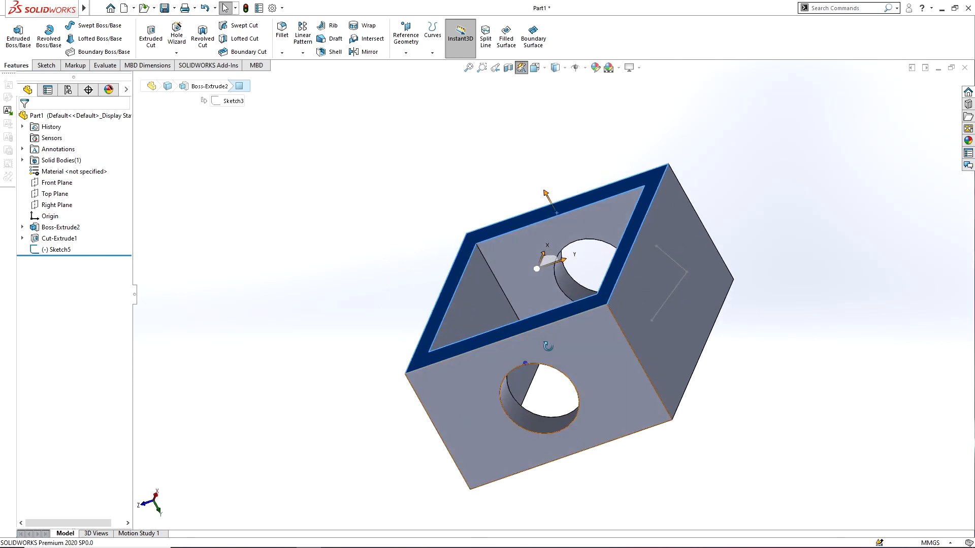
pyautogui.moveTo(548, 344); pyautogui.dragTo(639, 300, button='middle')
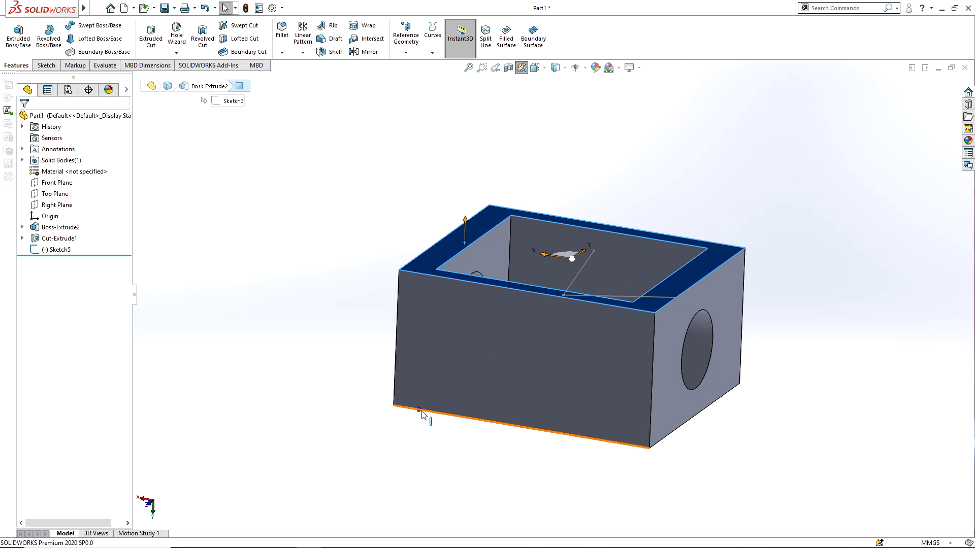
pyautogui.moveTo(417, 412)
pyautogui.moveTo(417, 412); pyautogui.dragTo(425, 405, button='middle')
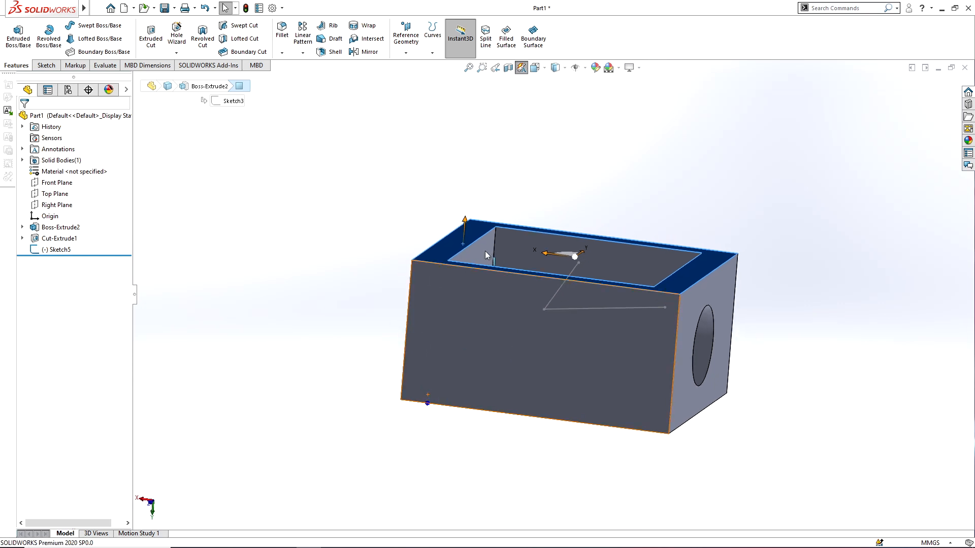
pyautogui.click(523, 73)
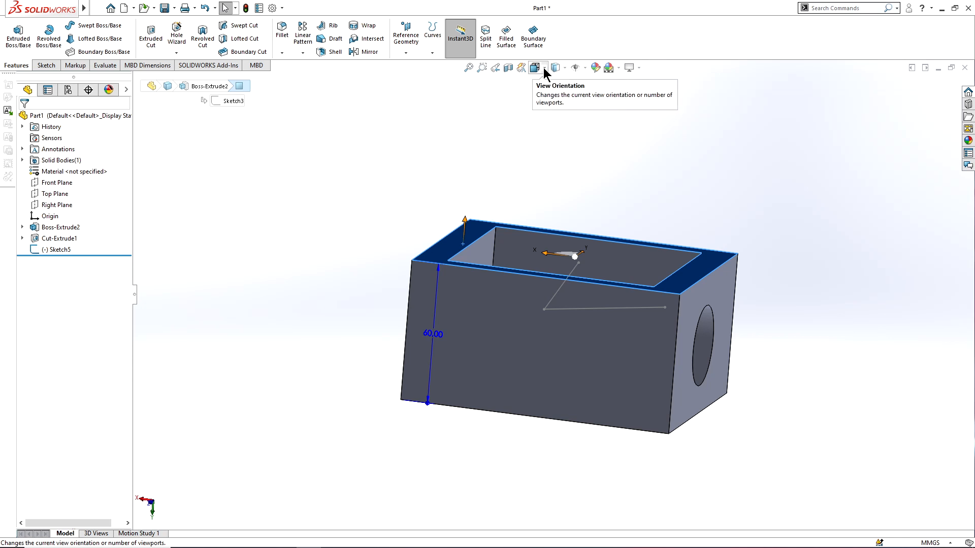
# Step: Review the available view orientations and split the graphics area into four viewports
pyautogui.click(543, 68)
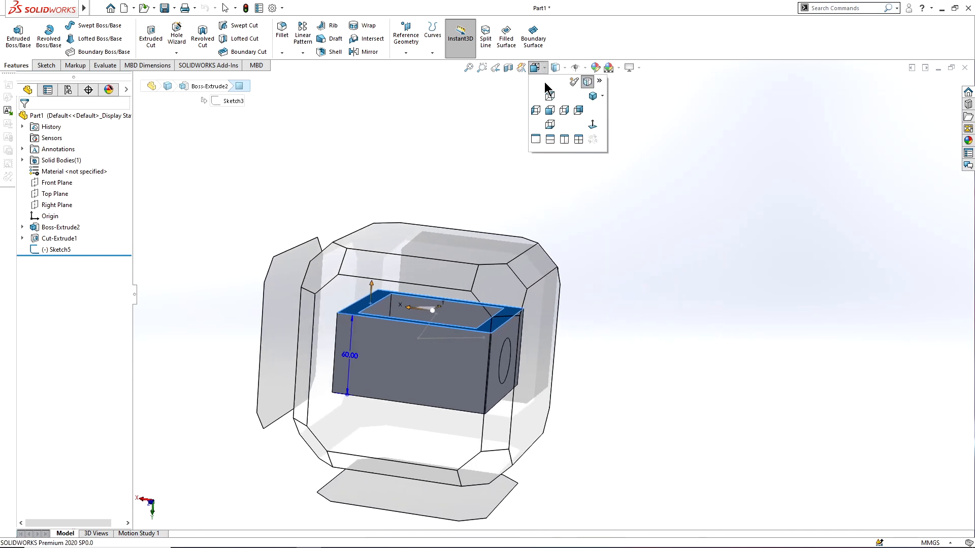
pyautogui.click(539, 67)
pyautogui.click(542, 68)
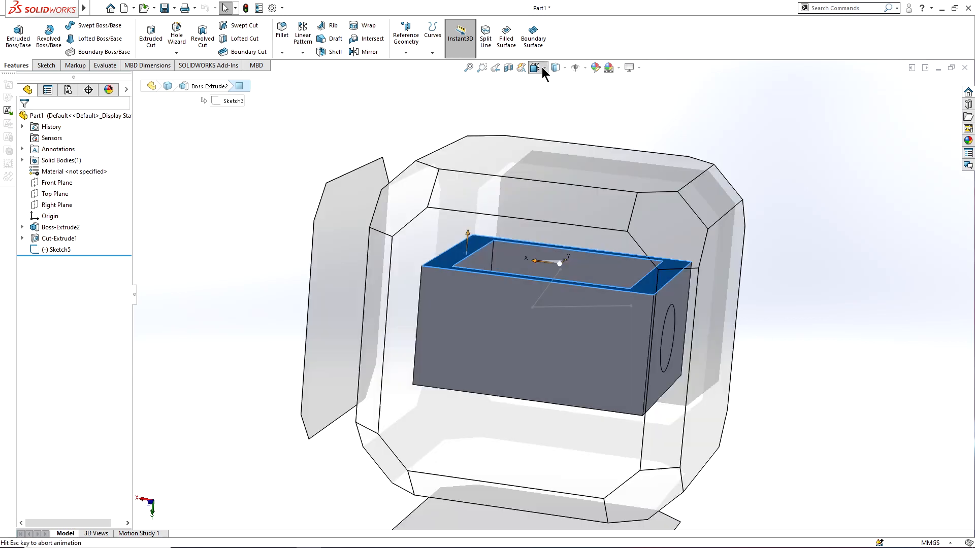
pyautogui.click(540, 68)
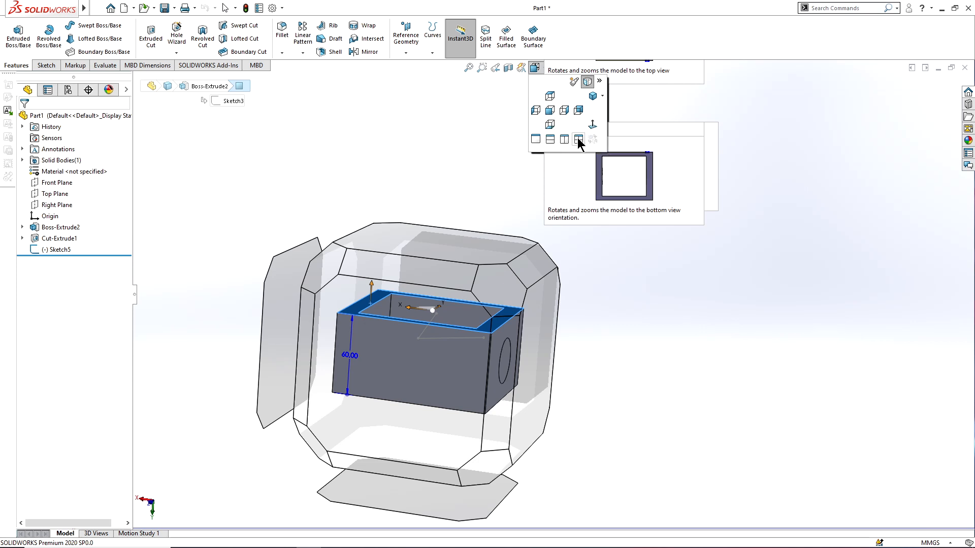
pyautogui.click(579, 139)
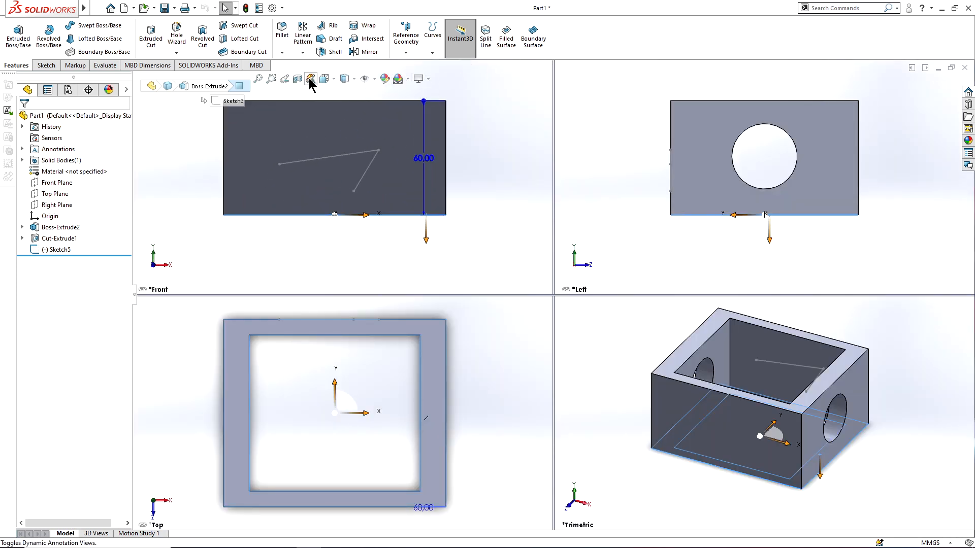
# Step: Unlink the four viewports and set the viewport showing the Front view to the Top view
pyautogui.click(325, 80)
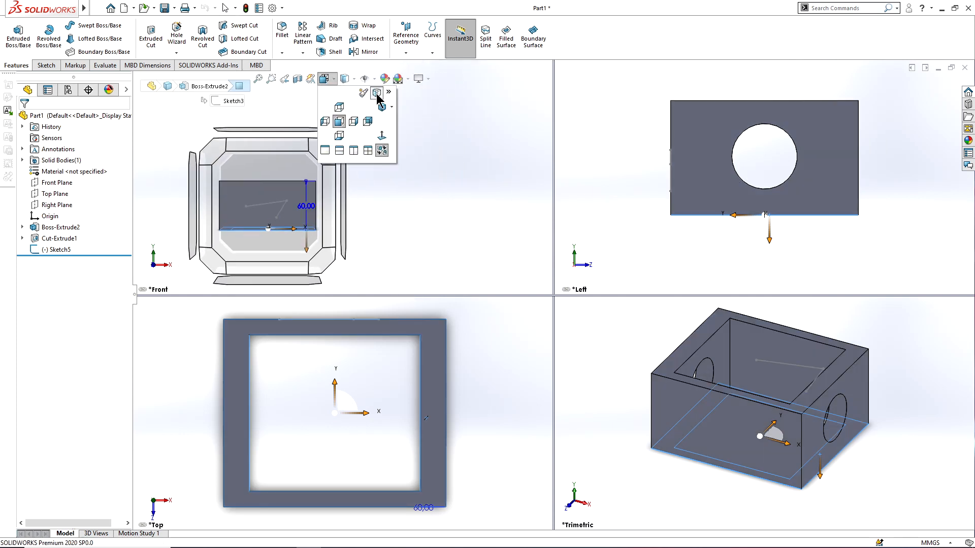
pyautogui.click(382, 151)
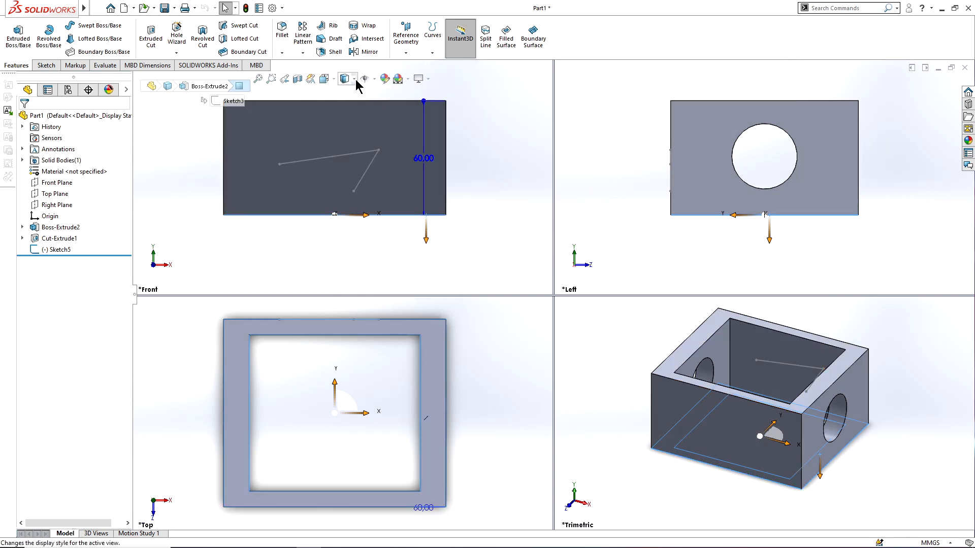
pyautogui.click(336, 79)
pyautogui.click(335, 79)
pyautogui.click(334, 80)
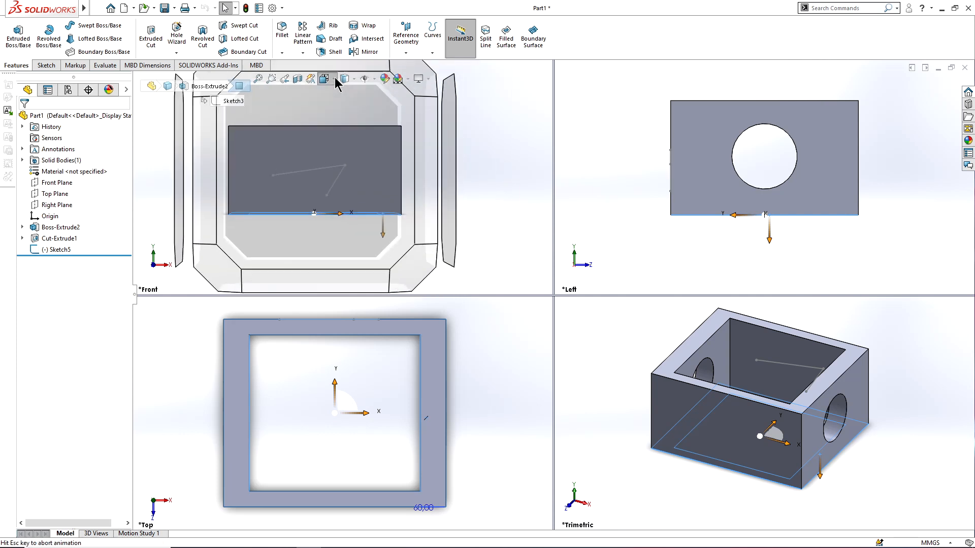
pyautogui.click(339, 107)
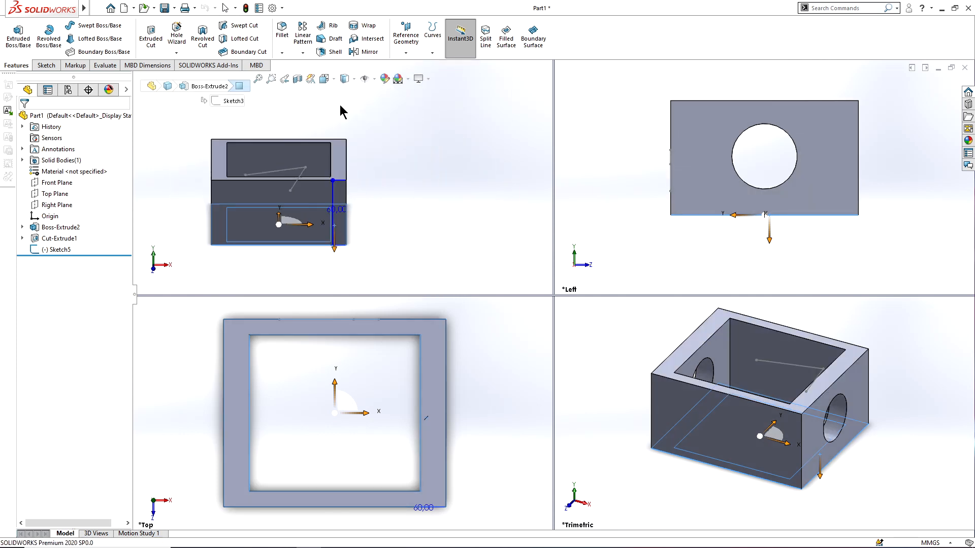
# Step: Return the graphics area to a single viewport showing the box from the top
pyautogui.click(351, 80)
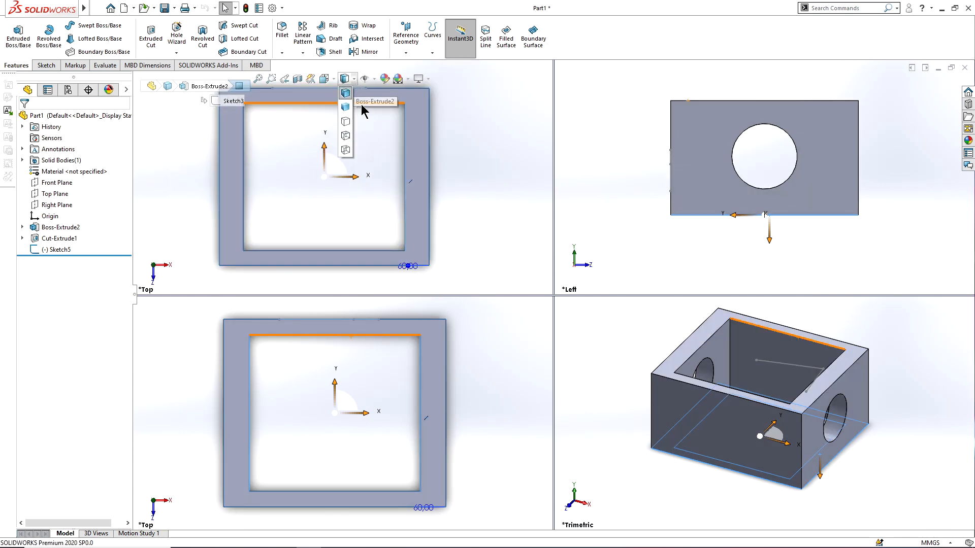
pyautogui.click(325, 79)
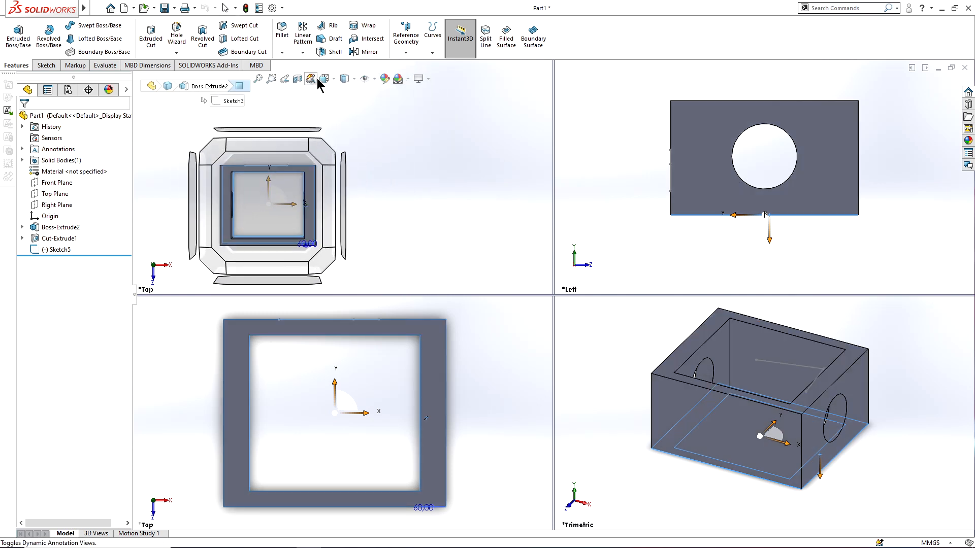
pyautogui.click(325, 80)
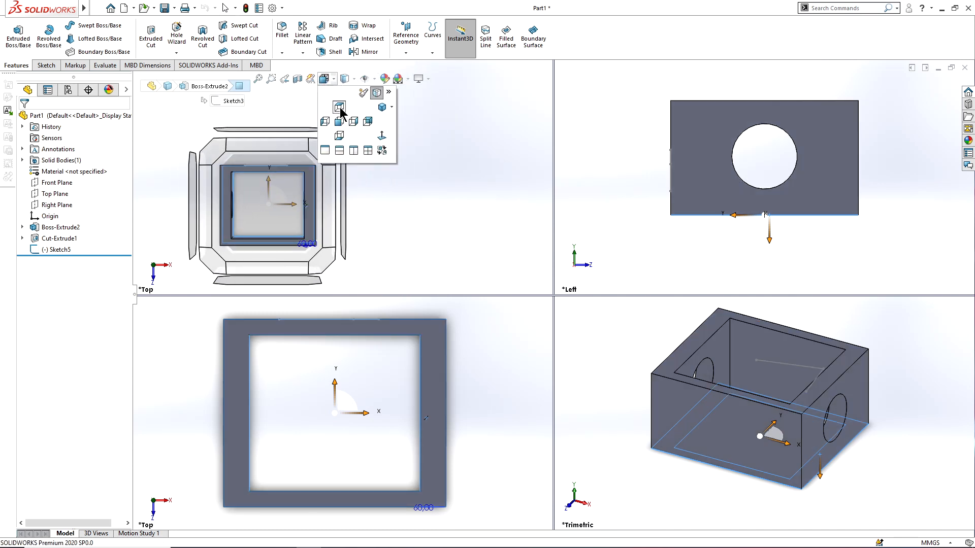
pyautogui.click(325, 151)
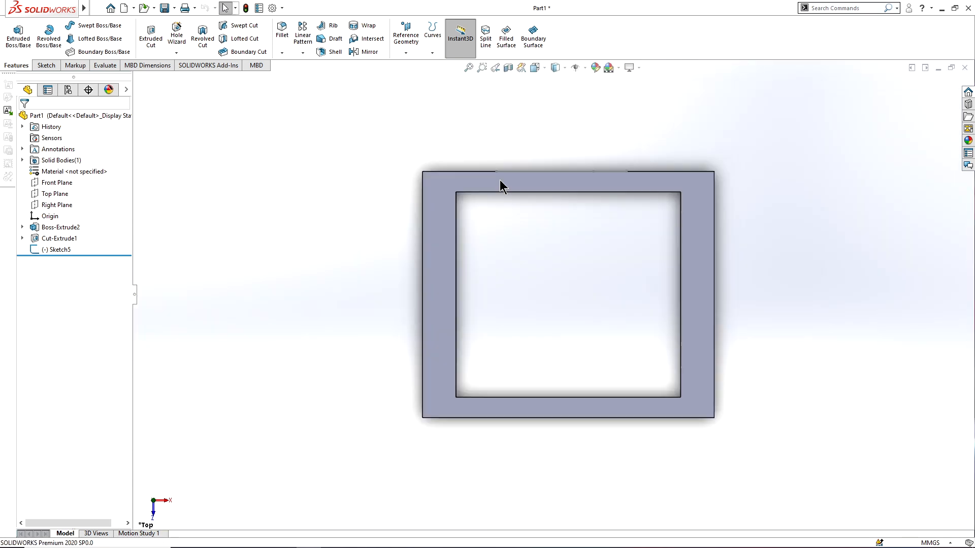
pyautogui.click(563, 69)
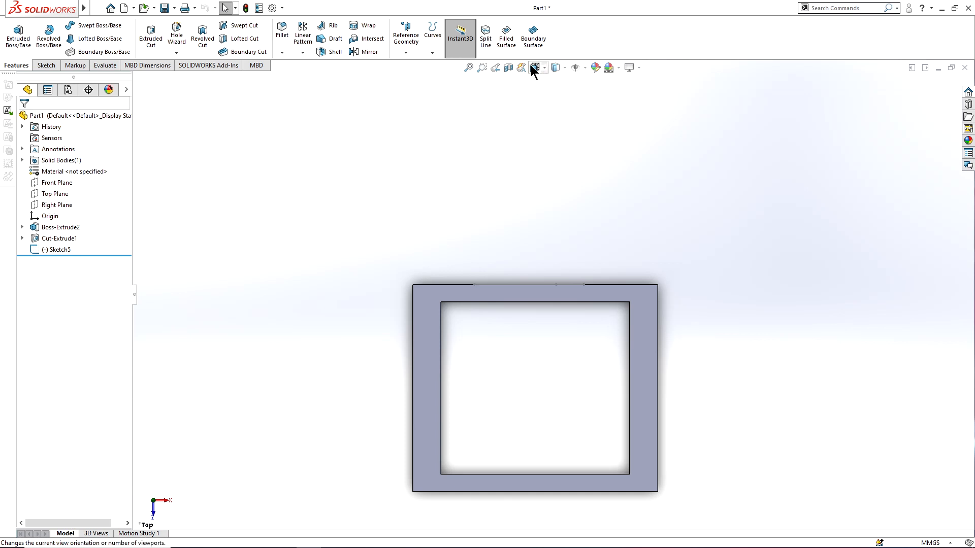
pyautogui.click(538, 68)
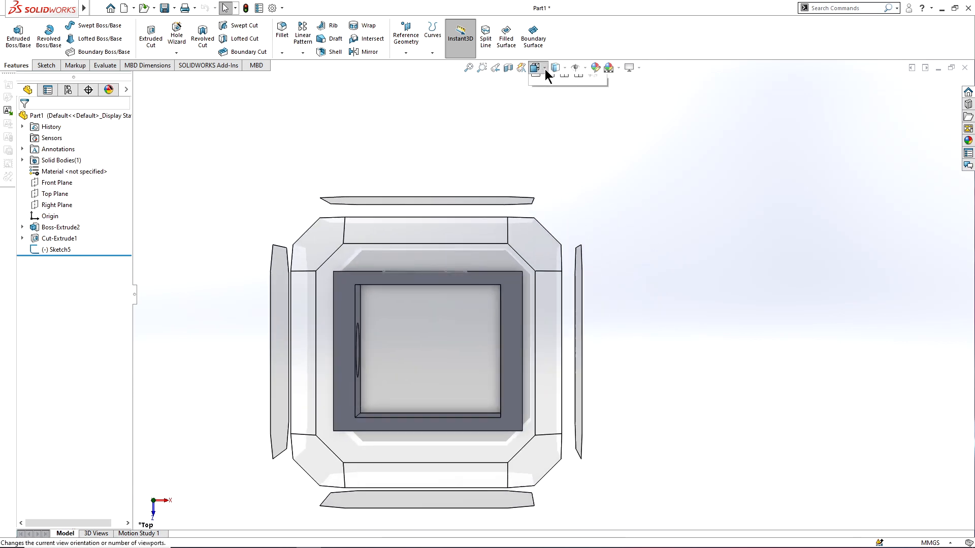
pyautogui.click(541, 77)
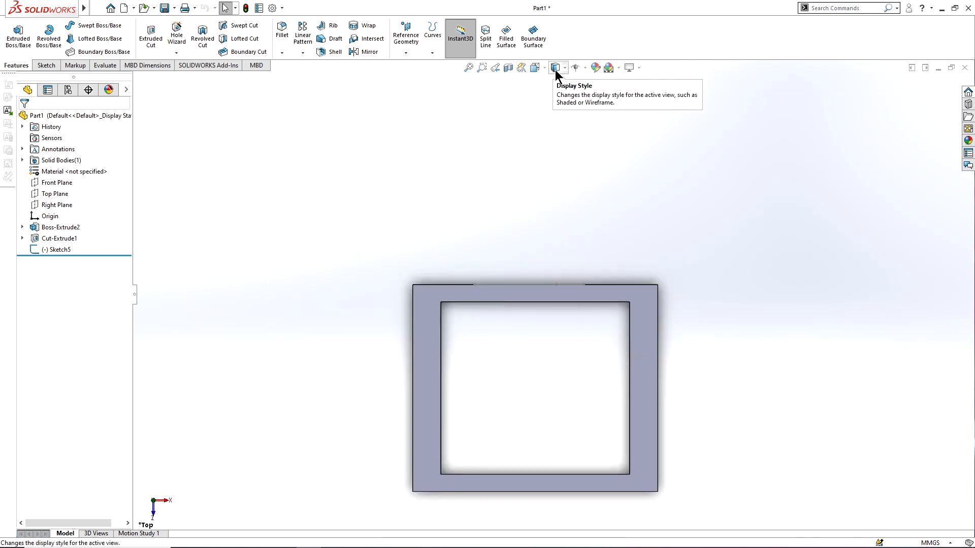
# Step: Set the display style to Shaded and examine the box without edge lines from an angled view
pyautogui.click(556, 69)
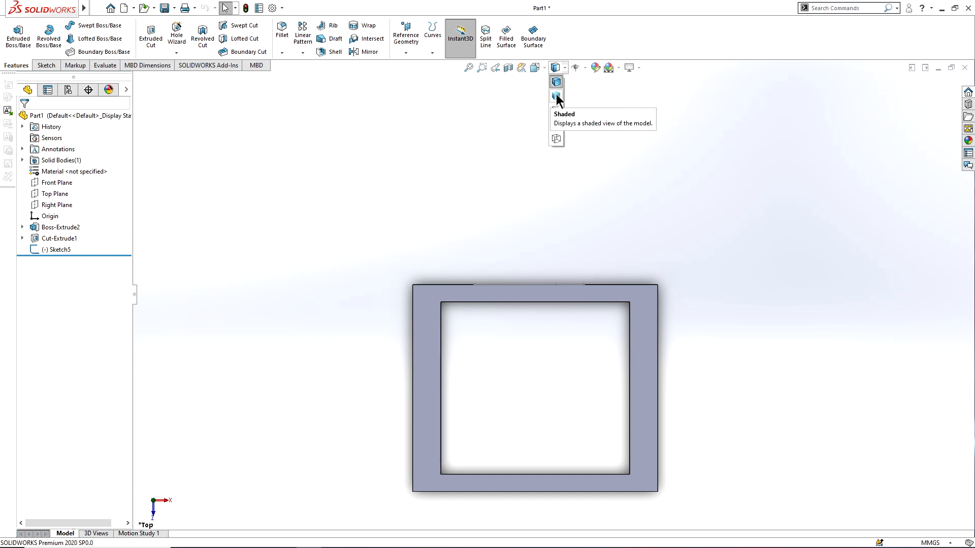
pyautogui.click(556, 93)
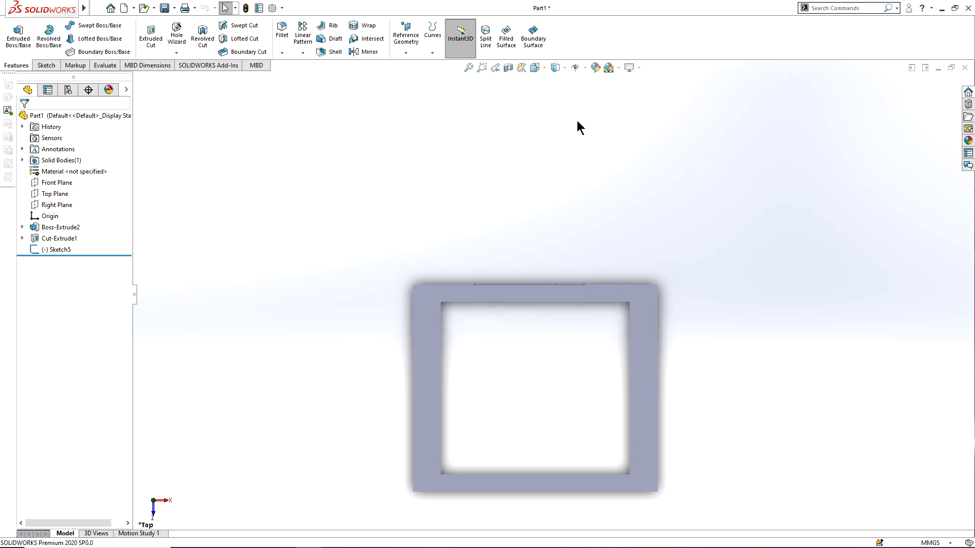
pyautogui.moveTo(576, 120); pyautogui.dragTo(589, 194, button='middle')
pyautogui.scroll(-5, 511, 380)
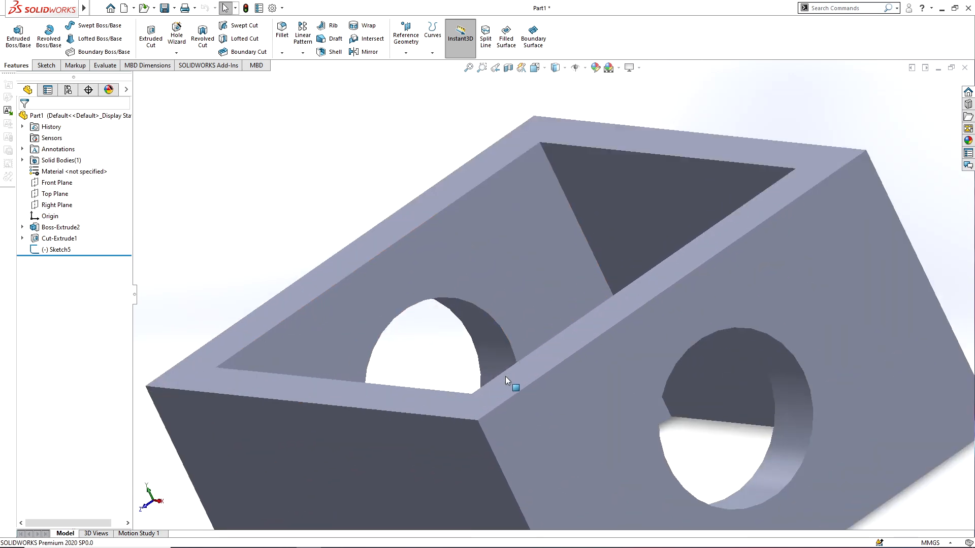
pyautogui.moveTo(512, 380); pyautogui.dragTo(561, 368, button='middle')
pyautogui.scroll(6, 527, 343)
pyautogui.scroll(-4, 563, 371)
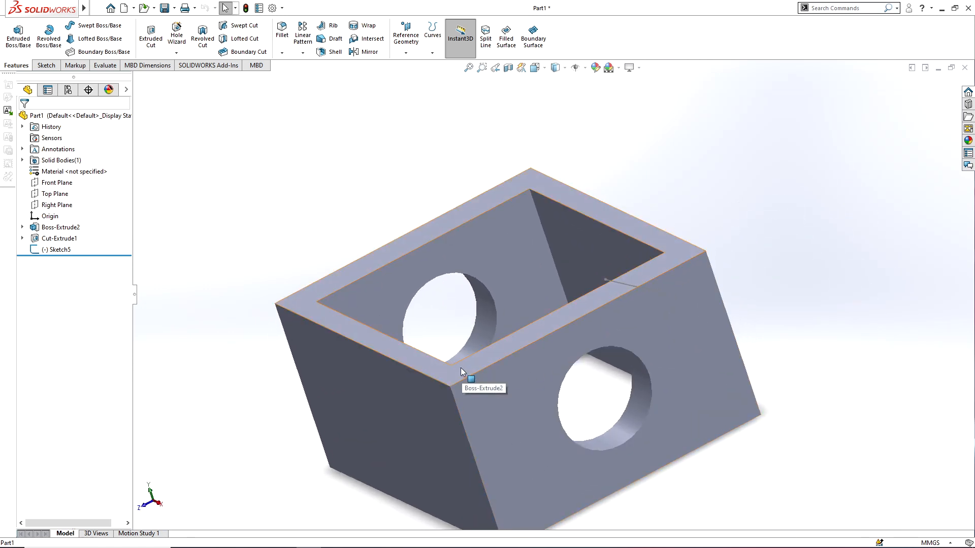
# Step: Compare the box in the Shaded With Edges and Shaded display styles, finishing with Shaded
pyautogui.click(564, 68)
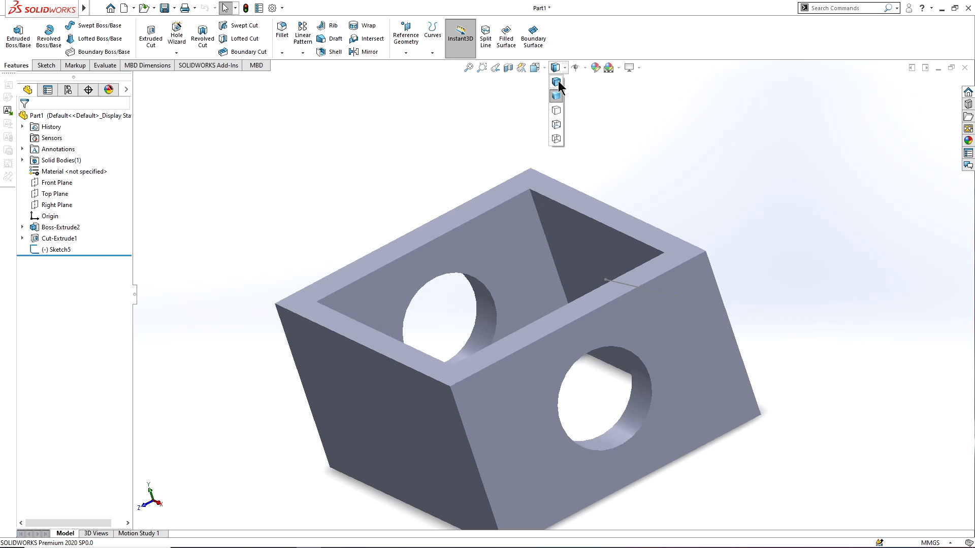
pyautogui.click(556, 82)
pyautogui.scroll(3, 572, 310)
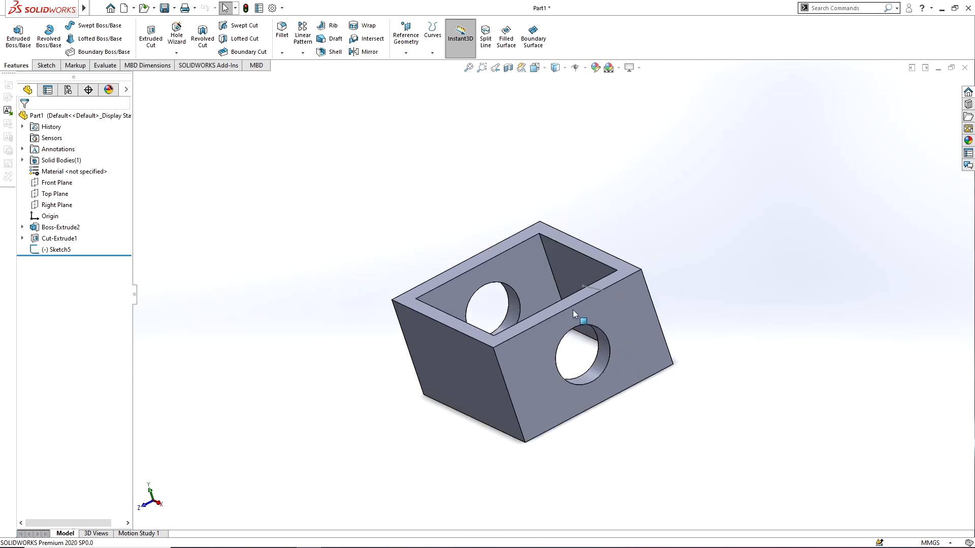
pyautogui.moveTo(572, 309); pyautogui.dragTo(571, 229, button='middle')
pyautogui.click(565, 68)
pyautogui.click(555, 96)
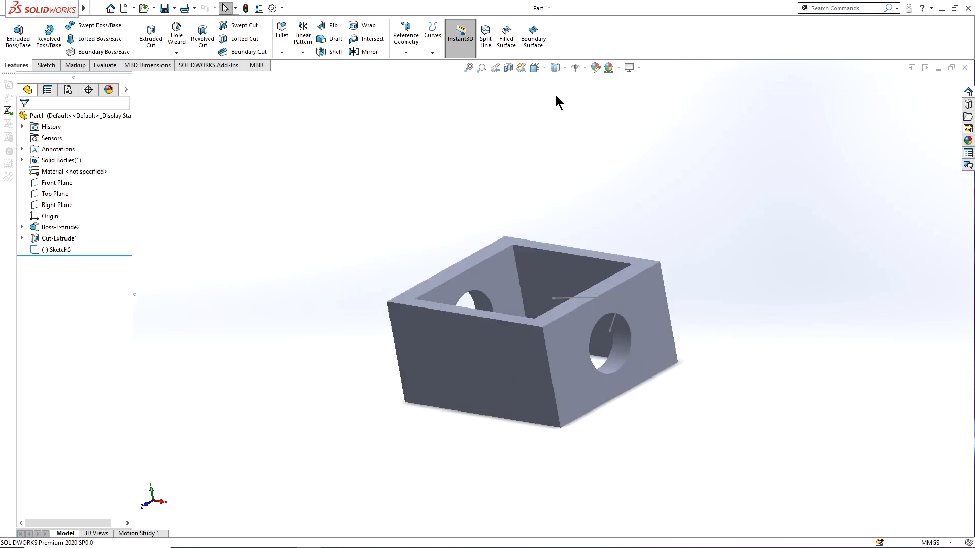
pyautogui.scroll(-3, 529, 223)
# Step: Set the display style to Hidden Lines Removed and examine the box from another angle
pyautogui.click(564, 68)
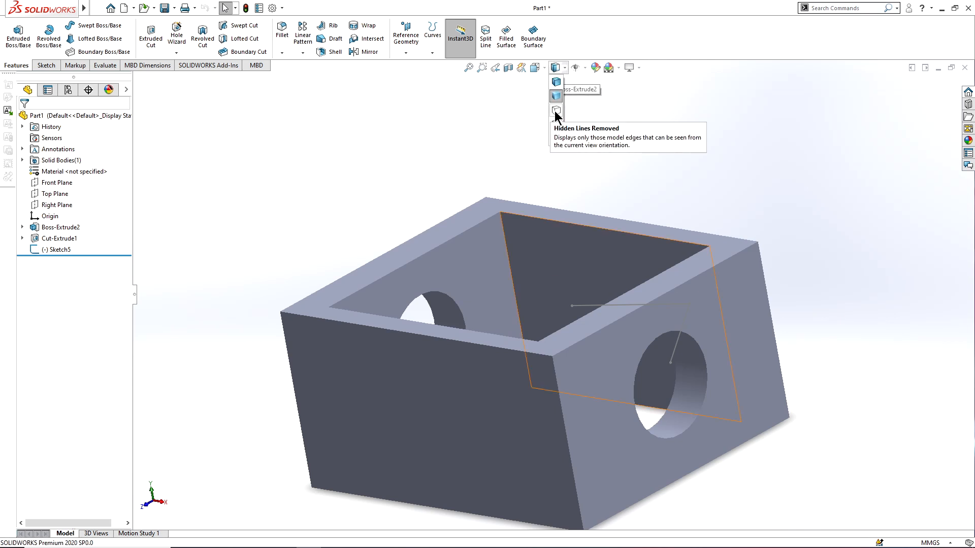
pyautogui.click(555, 110)
pyautogui.scroll(2, 579, 229)
pyautogui.moveTo(581, 263); pyautogui.dragTo(552, 269, button='middle')
pyautogui.click(564, 68)
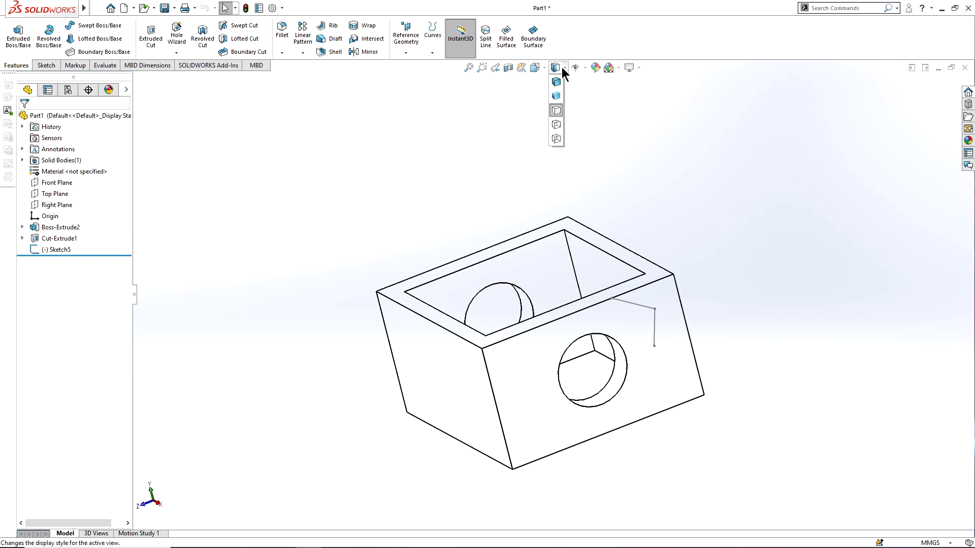
pyautogui.click(562, 68)
pyautogui.click(555, 69)
pyautogui.click(557, 66)
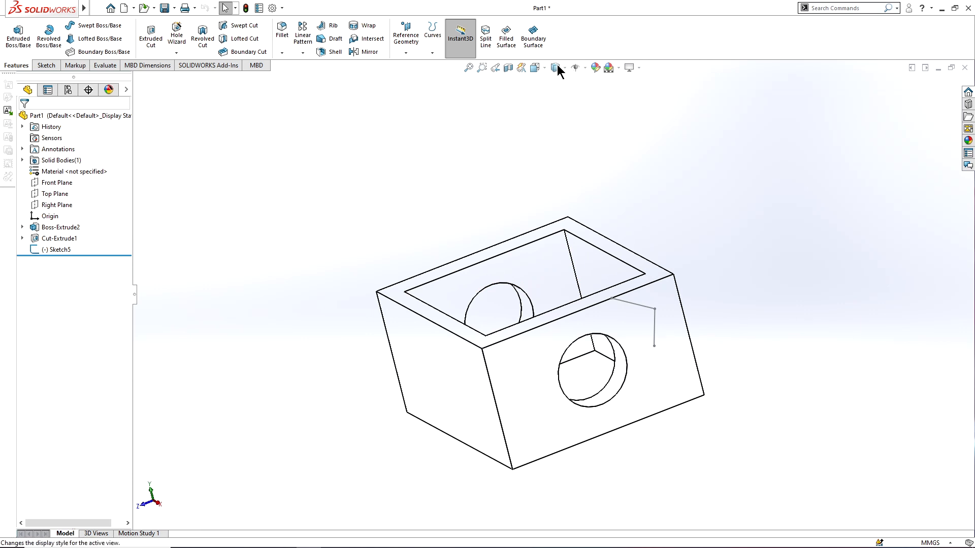
# Step: Turn on the visibility of the primary planes and inspect them around the box
pyautogui.click(577, 68)
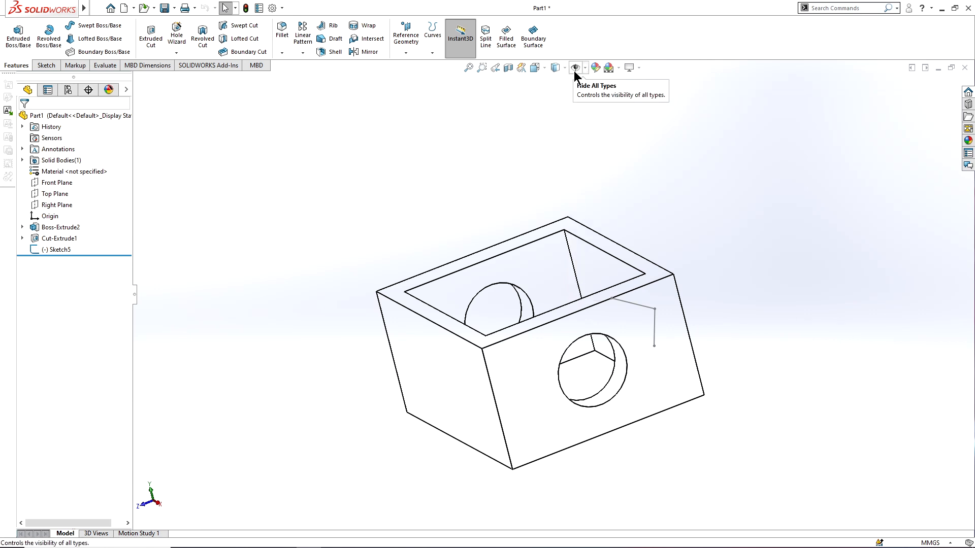
pyautogui.click(584, 68)
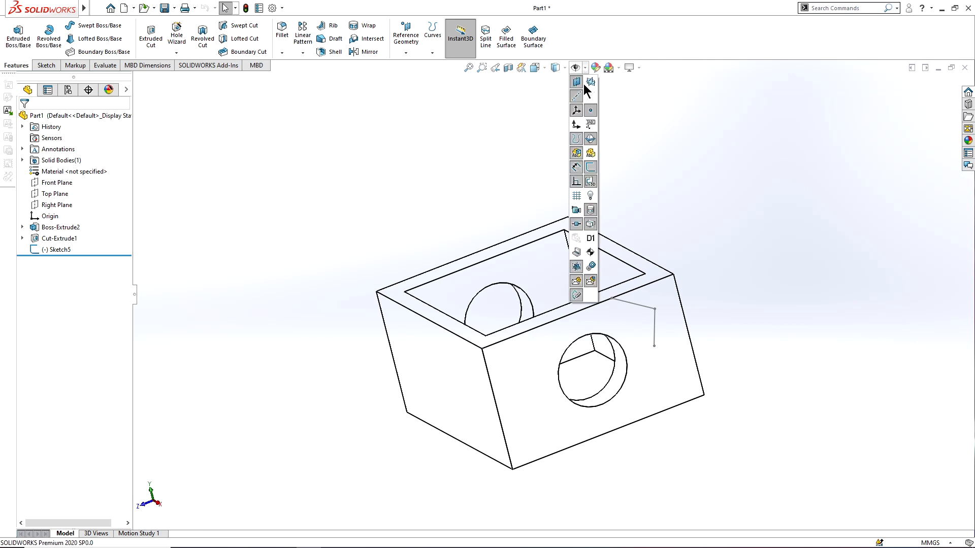
pyautogui.click(583, 85)
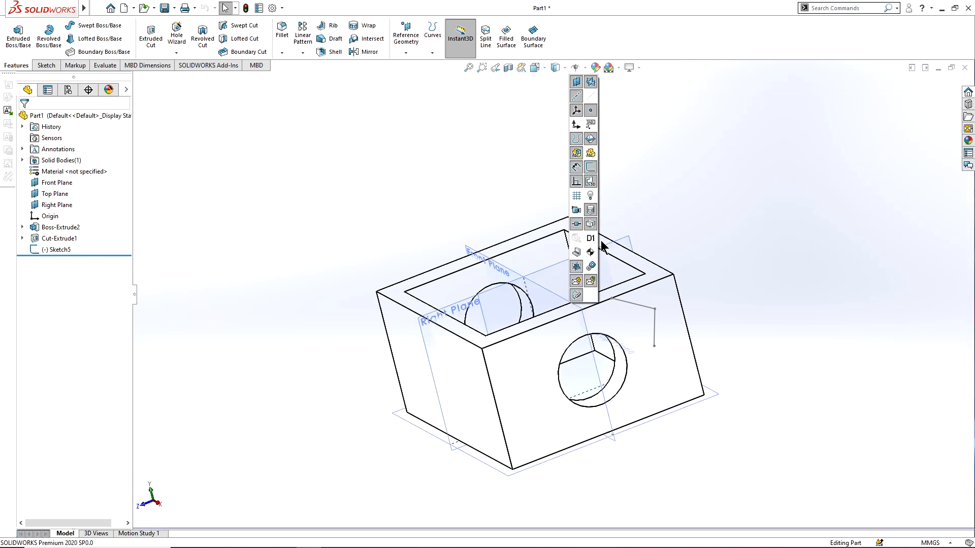
pyautogui.moveTo(604, 247); pyautogui.dragTo(592, 311, button='middle')
pyautogui.click(592, 311)
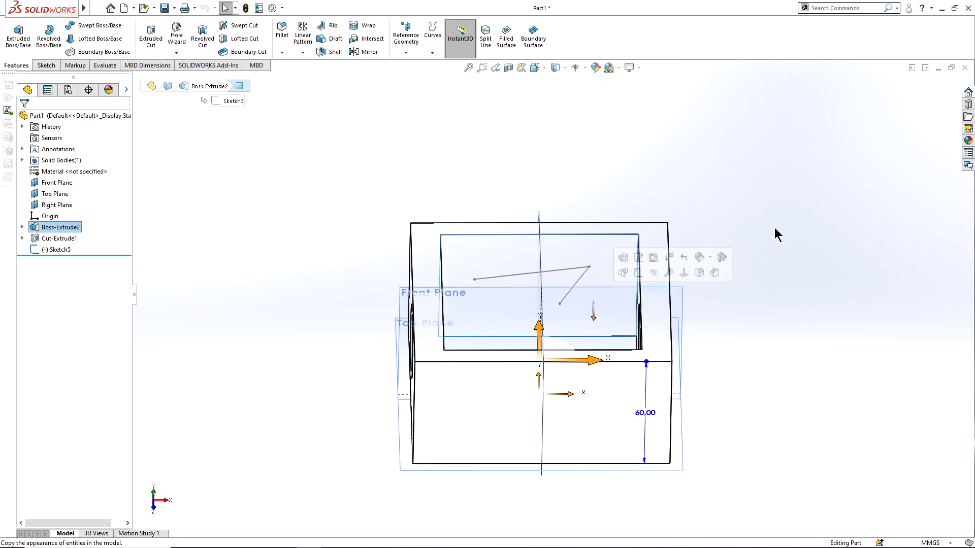
pyautogui.click(585, 68)
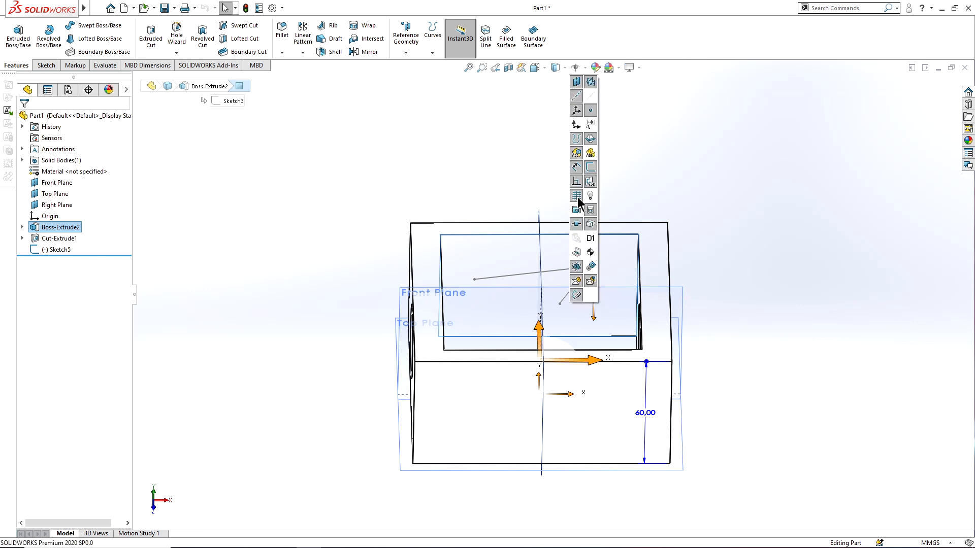
pyautogui.click(682, 239)
# Step: Deselect the box face and set the display style to Shaded With Edges
pyautogui.moveTo(637, 197); pyautogui.dragTo(612, 204, button='middle')
pyautogui.click(611, 204)
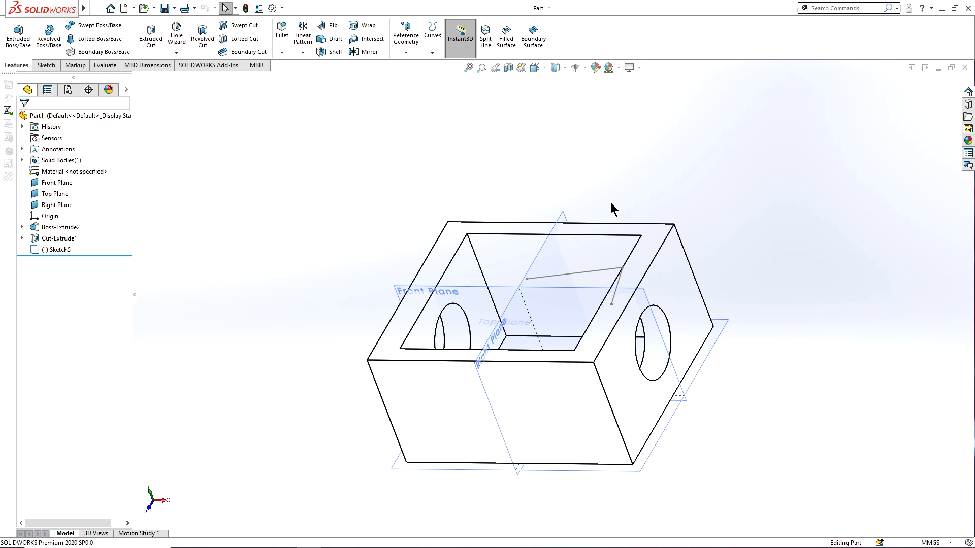
pyautogui.click(566, 68)
pyautogui.click(557, 82)
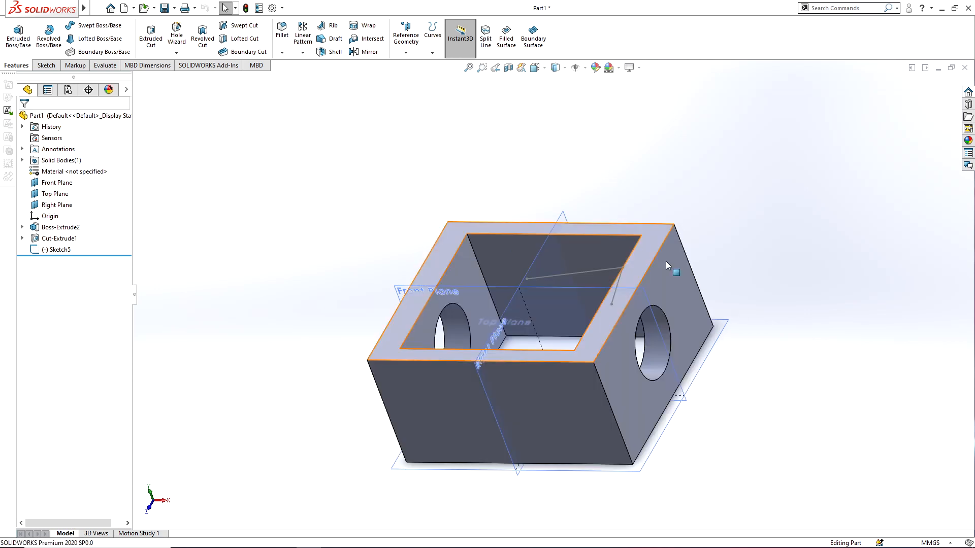
# Step: Try an orange color (RGB 252, 188, 132) in the appearance settings and discard it
pyautogui.click(585, 68)
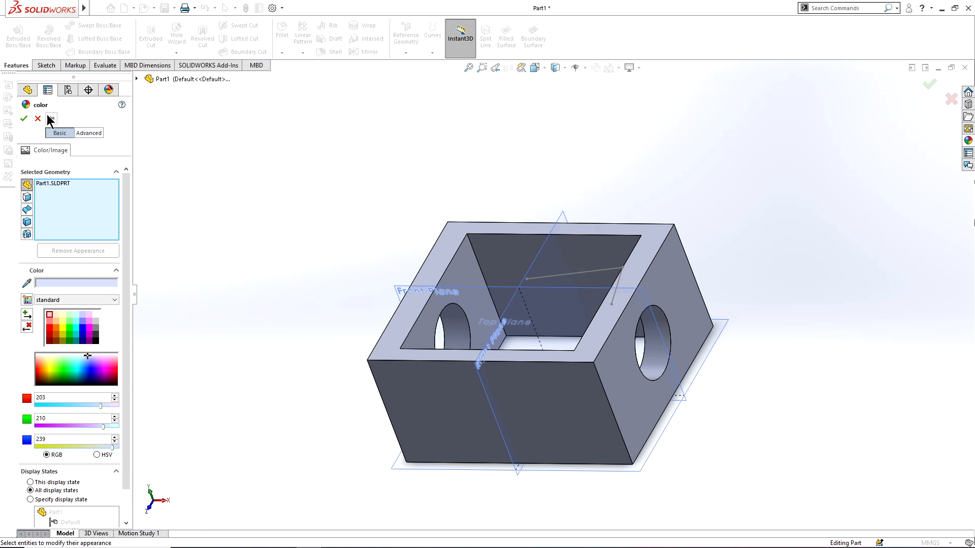
pyautogui.click(24, 119)
pyautogui.click(596, 72)
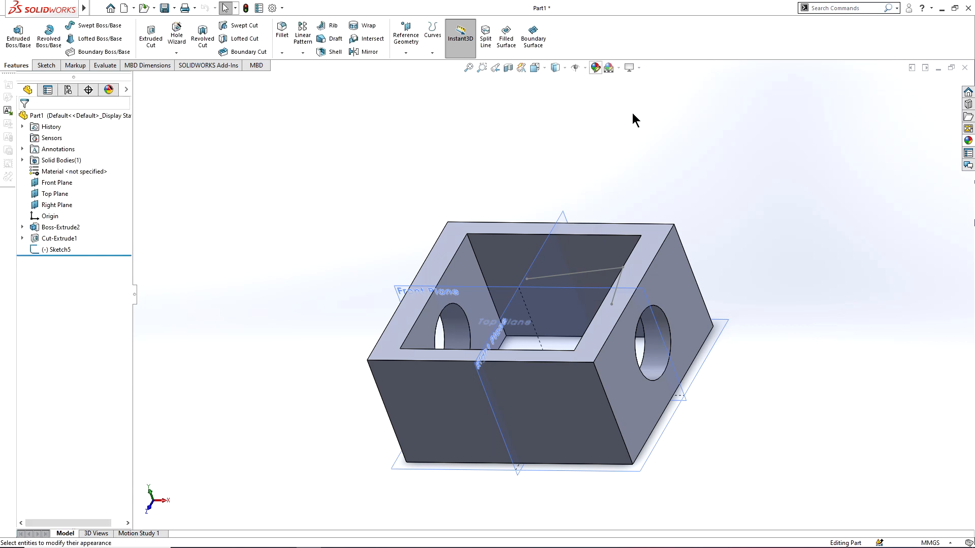
pyautogui.click(619, 236)
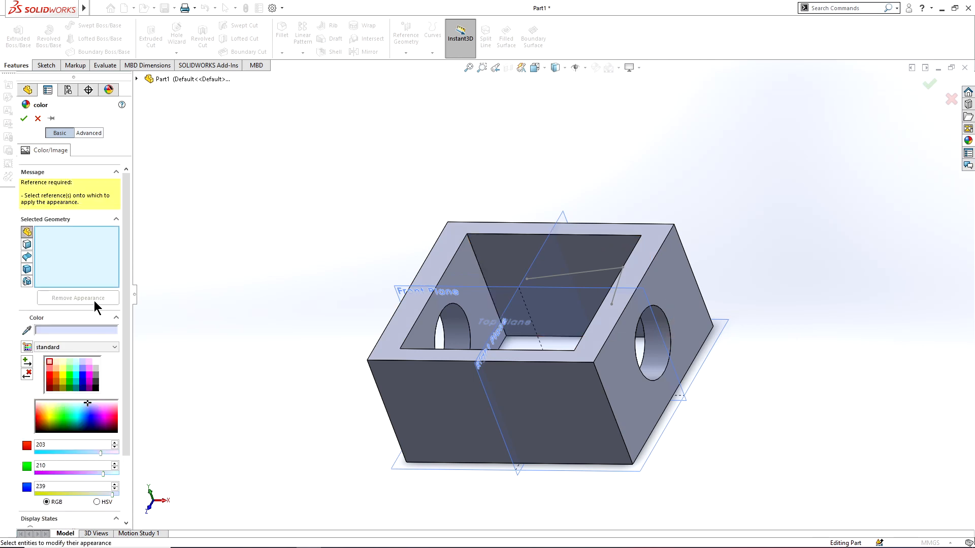
pyautogui.click(59, 370)
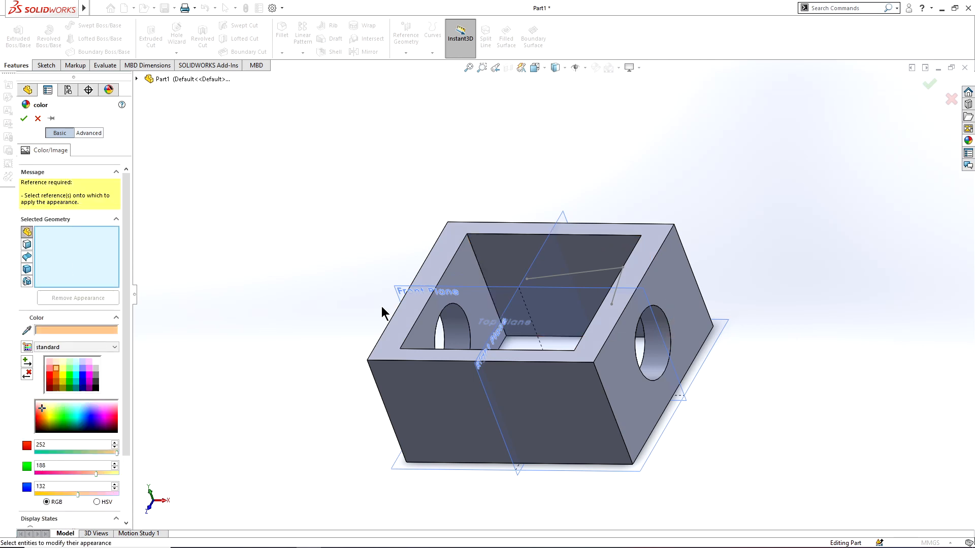
pyautogui.moveTo(382, 307); pyautogui.dragTo(523, 394, button='middle')
pyautogui.click(531, 324)
pyautogui.click(38, 119)
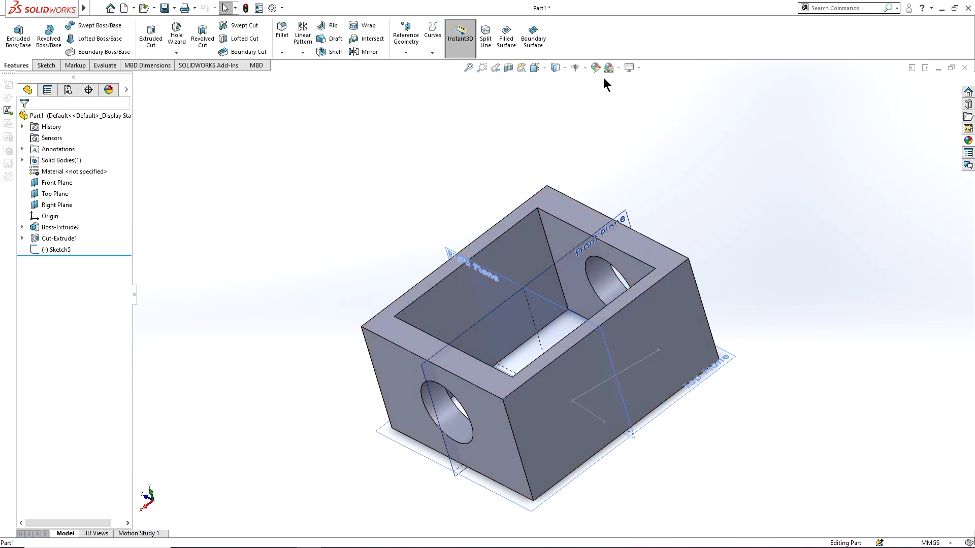
# Step: Try the Plain White, Backdrop - Grey with Overhead Light and Soft Spotlight scenes behind the box
pyautogui.click(619, 68)
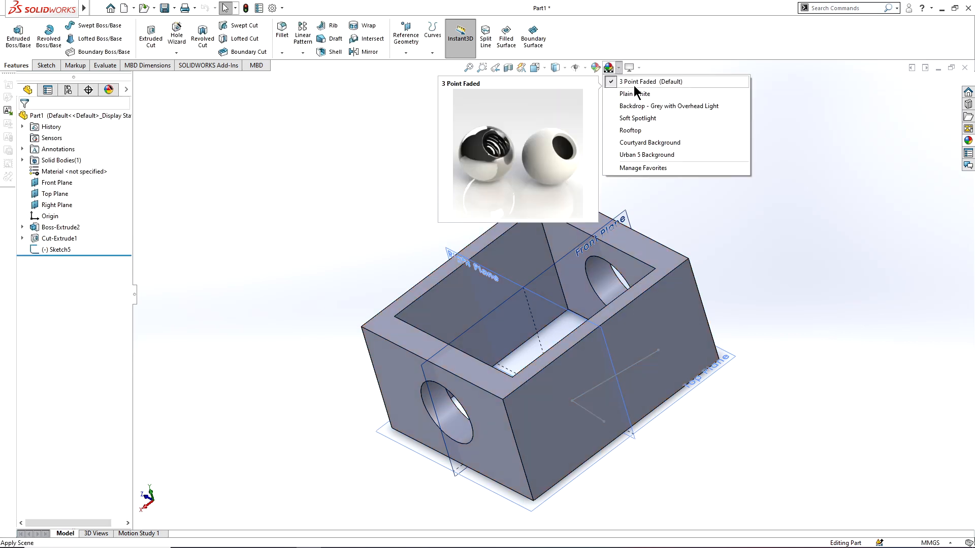
pyautogui.click(629, 94)
pyautogui.click(619, 68)
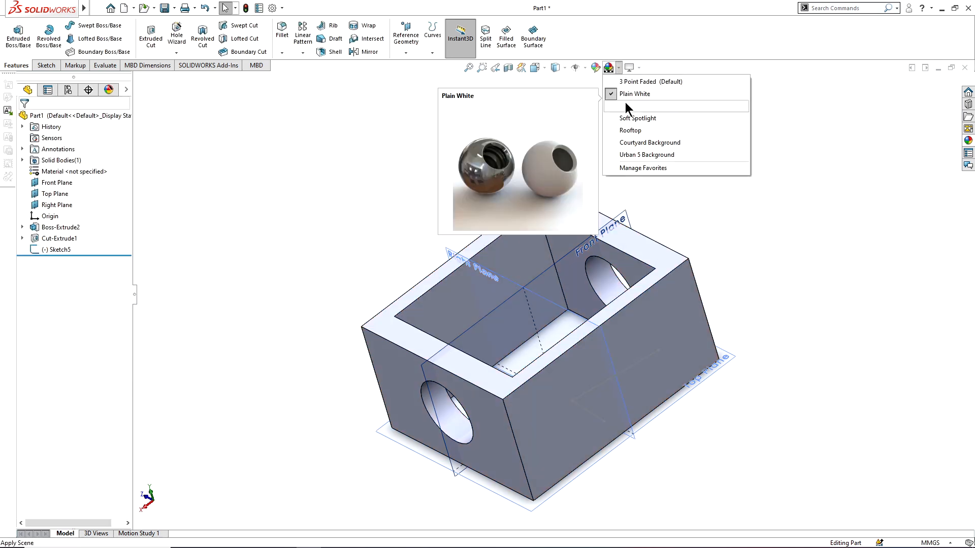
pyautogui.click(630, 106)
pyautogui.click(618, 69)
pyautogui.click(629, 130)
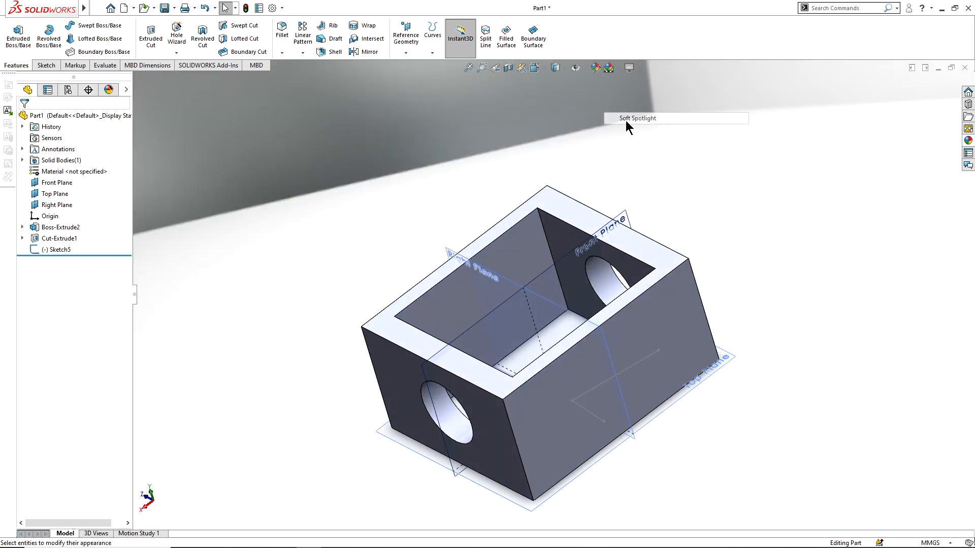
pyautogui.moveTo(609, 192); pyautogui.dragTo(579, 138, button='middle')
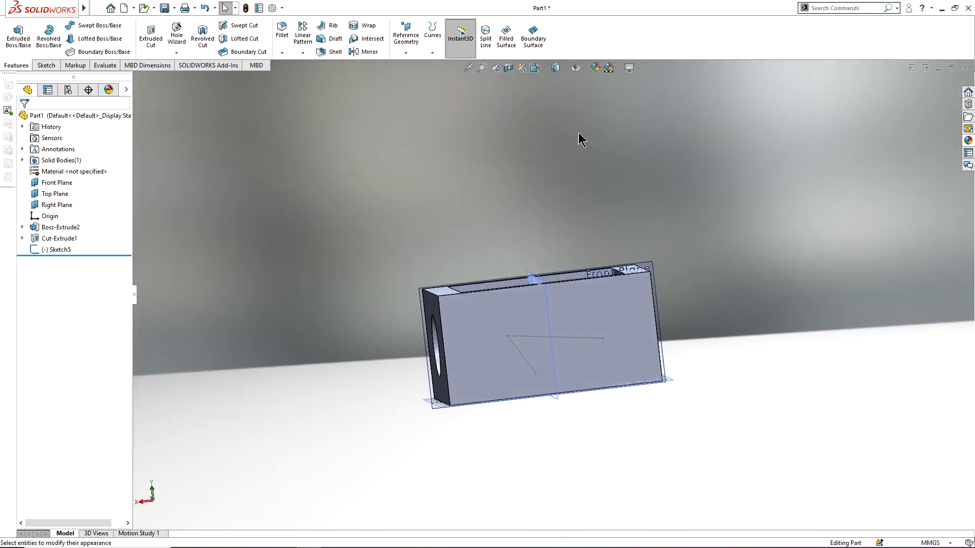
# Step: Try the Rooftop and Courtyard Background scenes and view the box against them
pyautogui.click(618, 68)
pyautogui.click(631, 129)
pyautogui.click(619, 69)
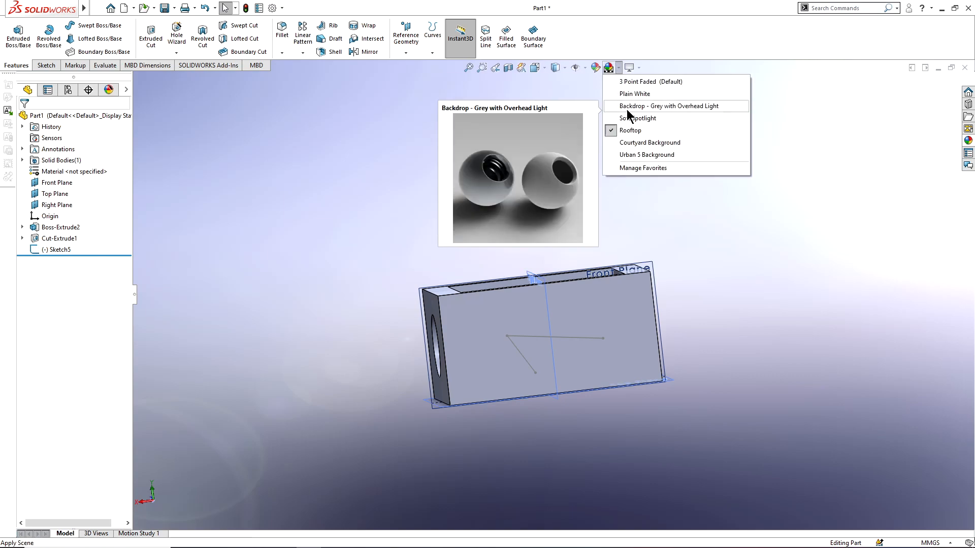
pyautogui.click(637, 143)
pyautogui.moveTo(637, 143); pyautogui.dragTo(714, 192, button='middle')
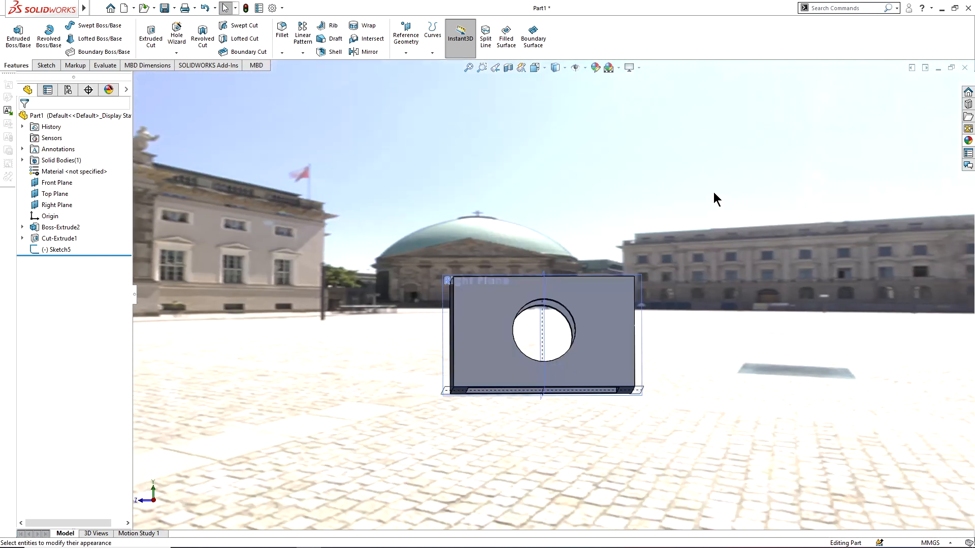
# Step: Try the Urban 5 Background scene and restore the default 3 Point Faded scene
pyautogui.click(619, 68)
pyautogui.click(640, 154)
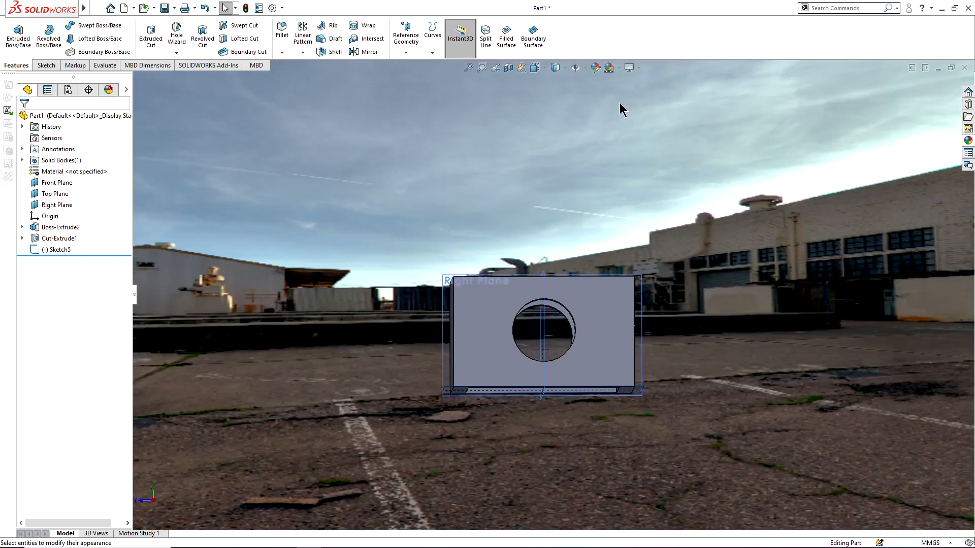
pyautogui.click(619, 69)
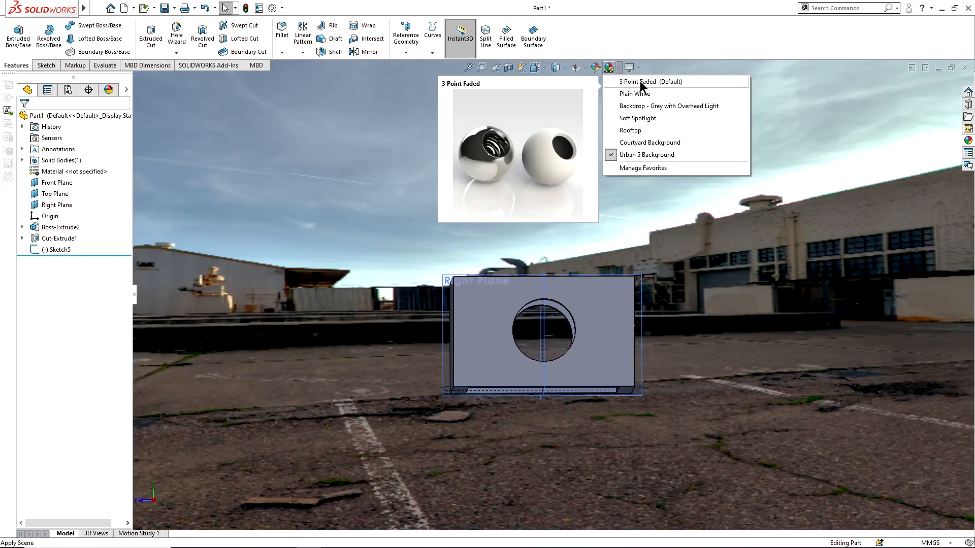
pyautogui.click(640, 83)
pyautogui.hotkey('ctrl', '7')
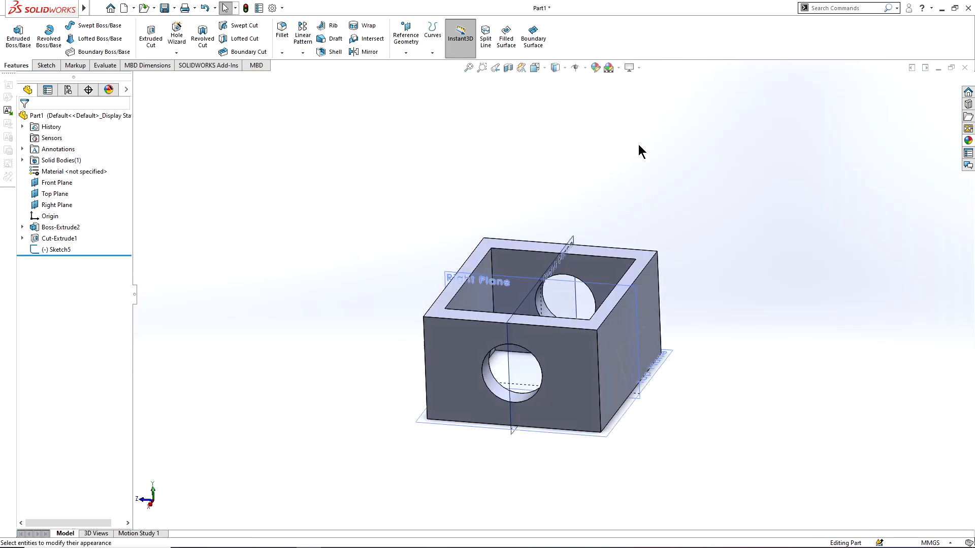
# Step: Turn on Ambient Occlusion for the model view
pyautogui.click(638, 69)
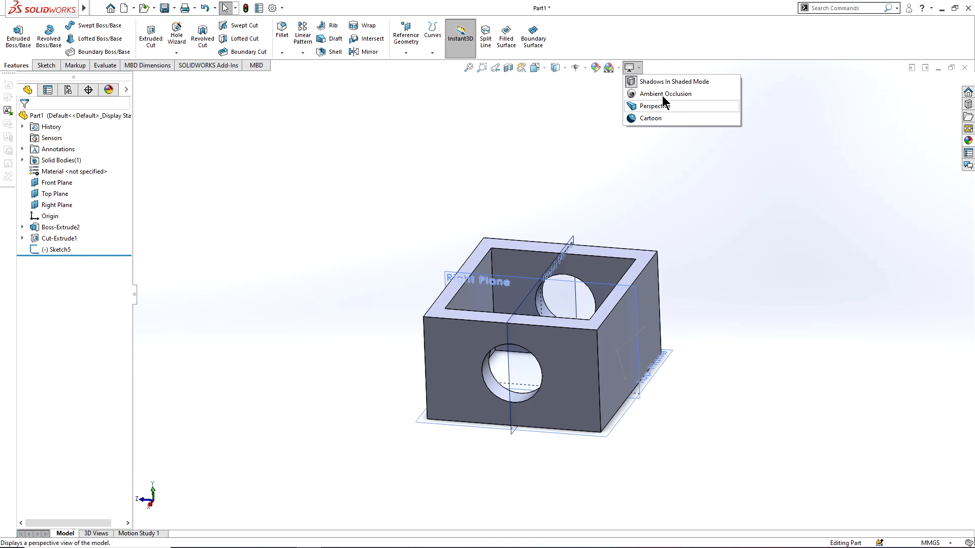
pyautogui.click(638, 68)
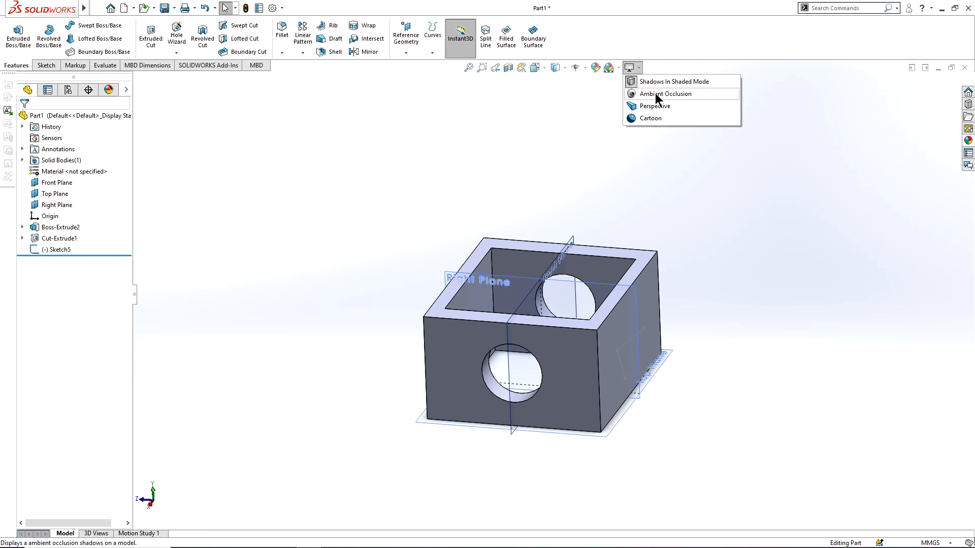
pyautogui.click(656, 95)
# Step: Turn on the Perspective view and examine the box up close and from other angles
pyautogui.click(639, 69)
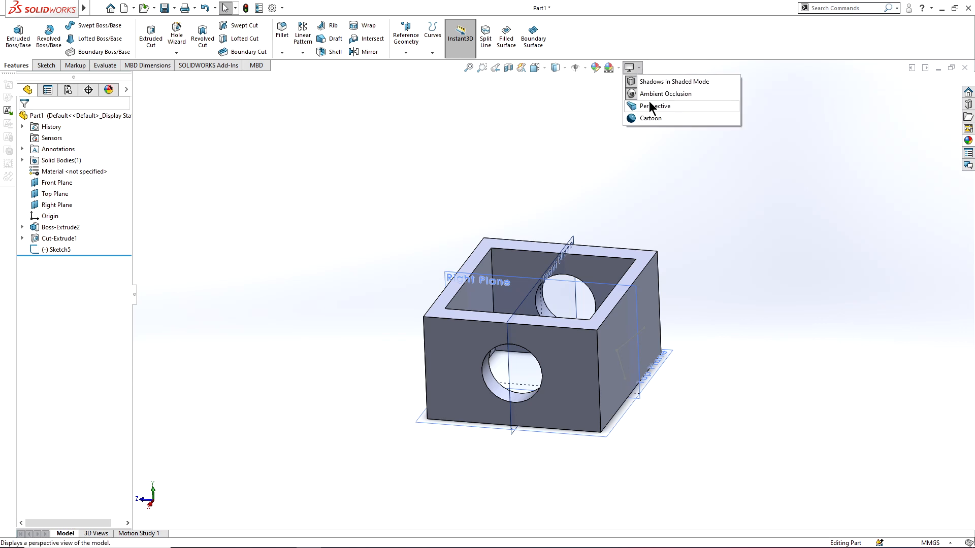
pyautogui.click(650, 105)
pyautogui.click(639, 68)
pyautogui.click(643, 117)
pyautogui.scroll(-4, 567, 358)
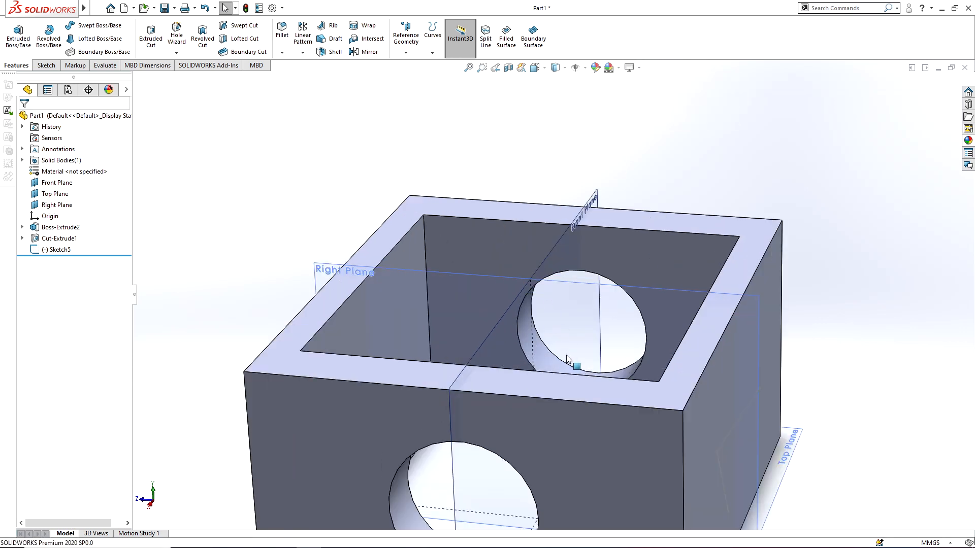
pyautogui.moveTo(568, 358); pyautogui.dragTo(509, 272, button='middle')
pyautogui.scroll(5, 479, 330)
pyautogui.moveTo(480, 330); pyautogui.dragTo(576, 405, button='middle')
pyautogui.click(509, 328)
pyautogui.click(616, 88)
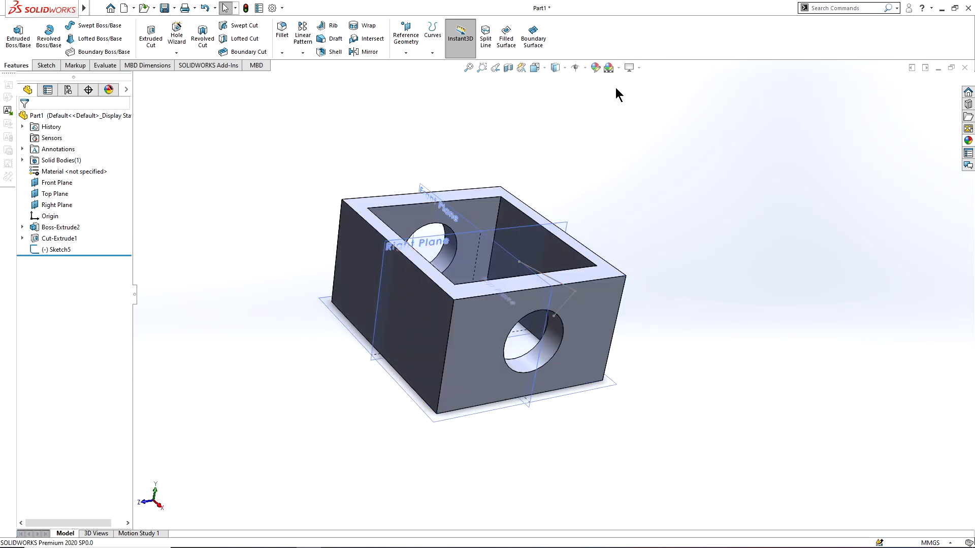
# Step: Turn off the Perspective view and inspect the box from several angles
pyautogui.click(638, 68)
pyautogui.click(638, 67)
pyautogui.click(639, 68)
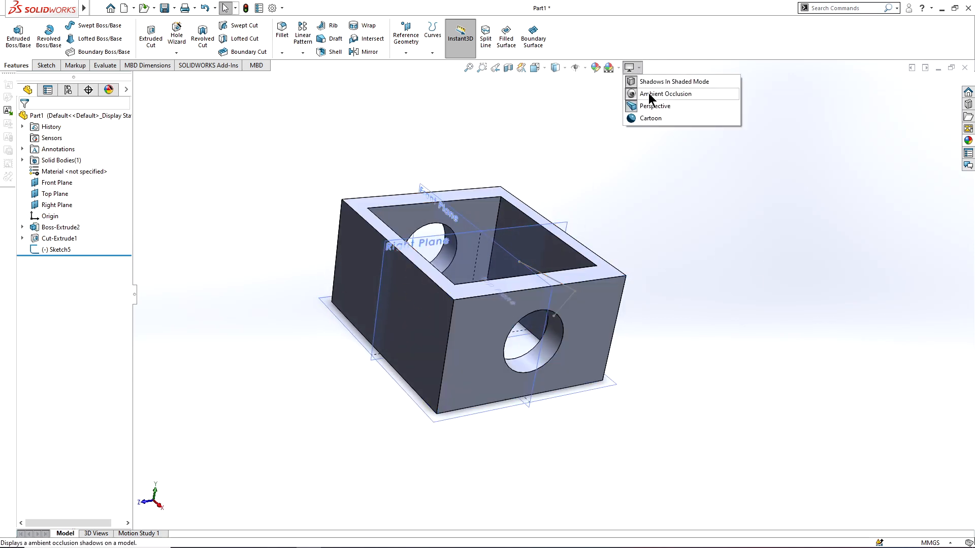
pyautogui.click(639, 68)
pyautogui.click(655, 105)
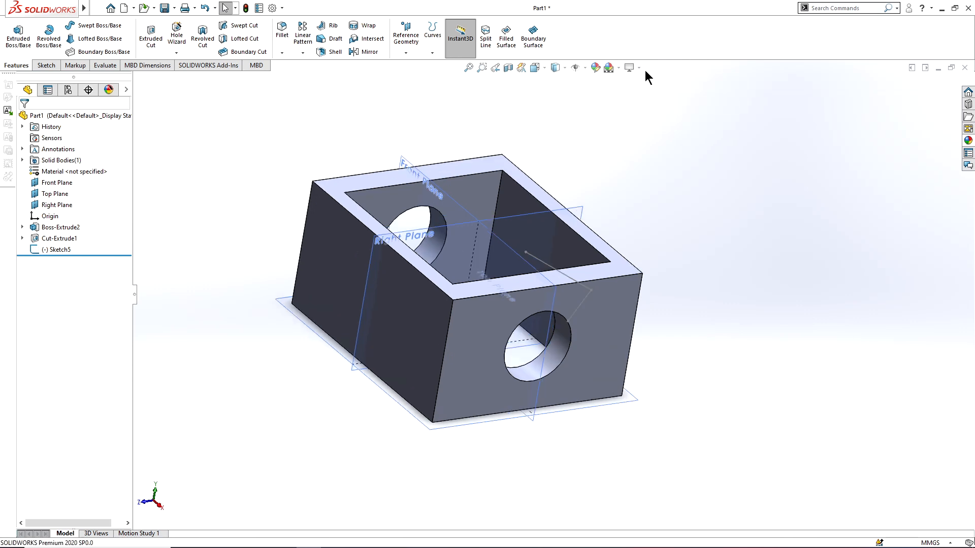
pyautogui.moveTo(693, 264); pyautogui.dragTo(525, 324, button='middle')
pyautogui.scroll(3, 525, 324)
pyautogui.scroll(-5, 466, 242)
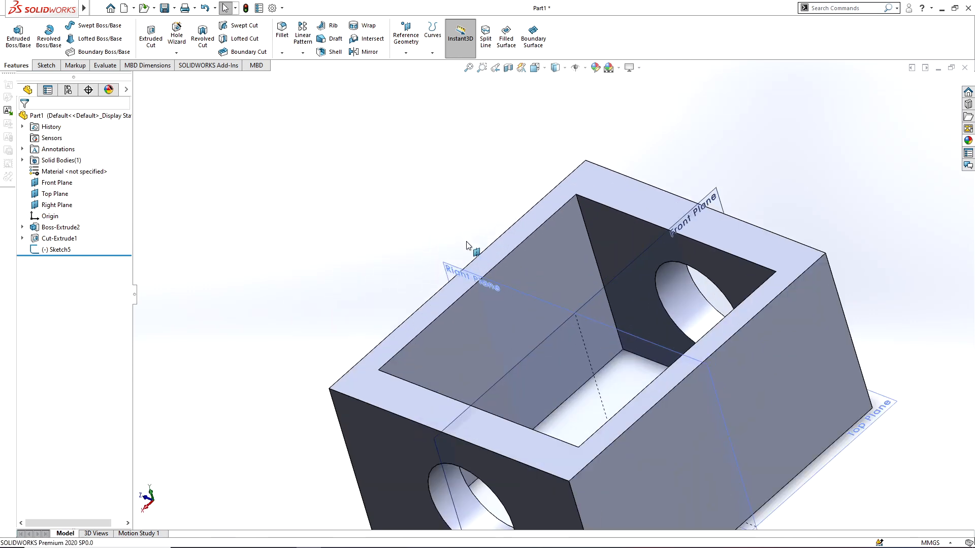
pyautogui.moveTo(468, 246); pyautogui.dragTo(561, 218, button='middle')
pyautogui.scroll(-4, 599, 247)
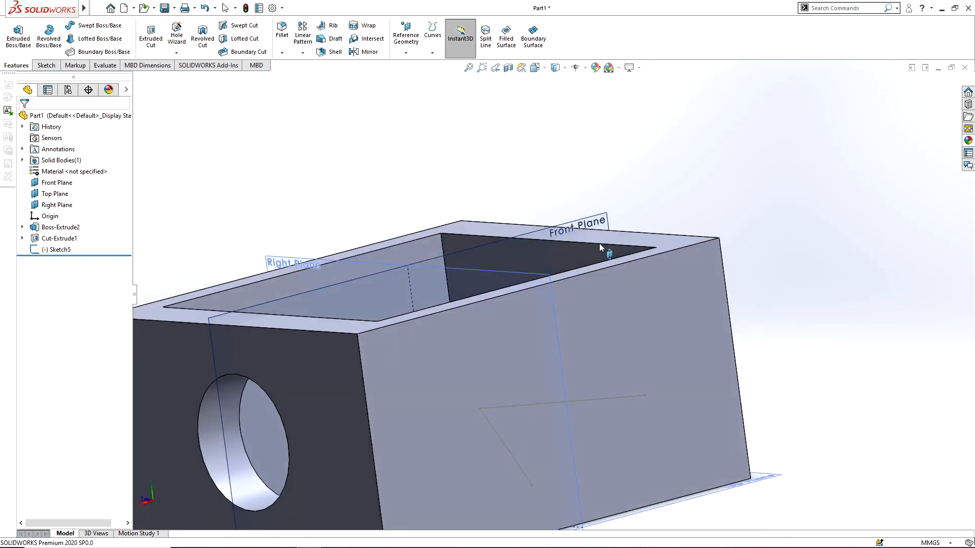
pyautogui.click(639, 68)
pyautogui.scroll(4, 677, 210)
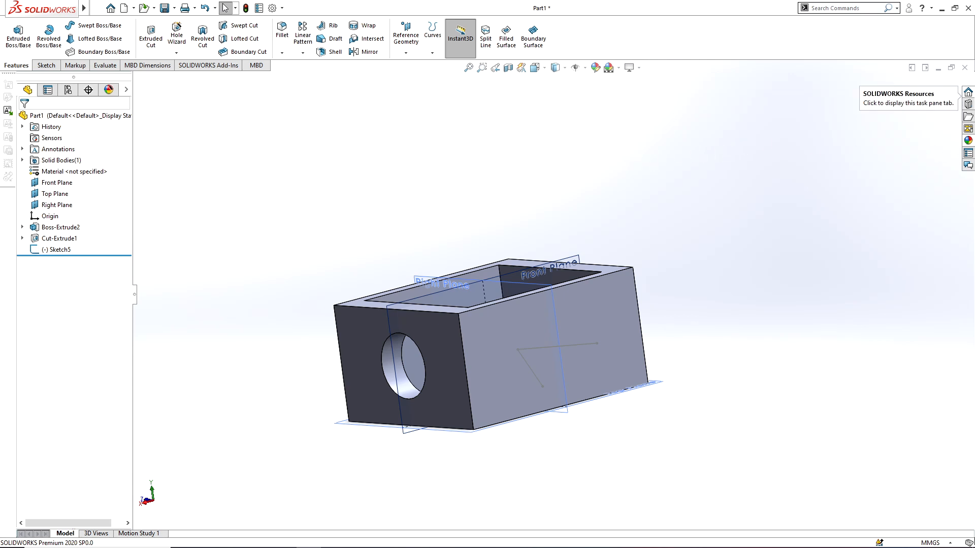
# Step: Look through SOLIDWORKS Resources, File Explorer and the Design Library, including its assemblies and features folders
pyautogui.click(967, 93)
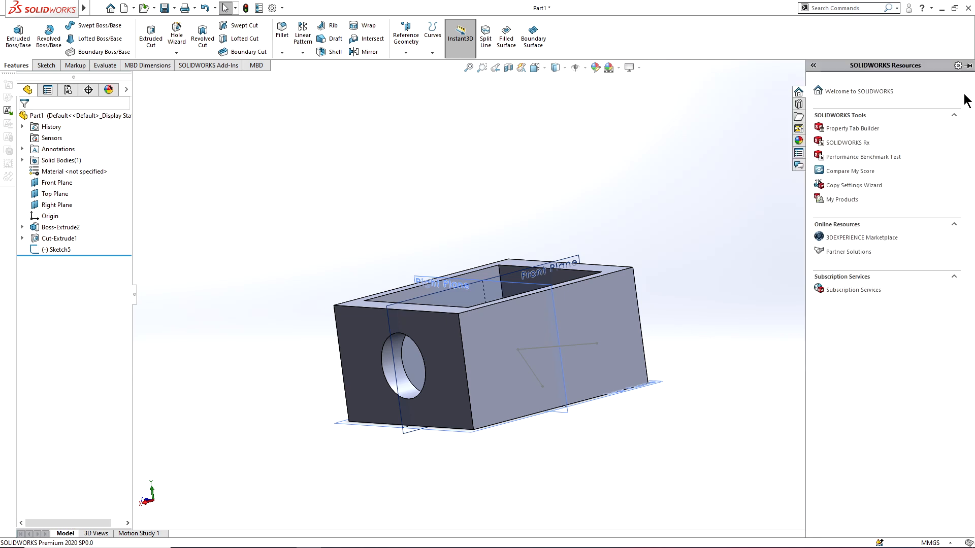
pyautogui.click(800, 103)
pyautogui.click(799, 117)
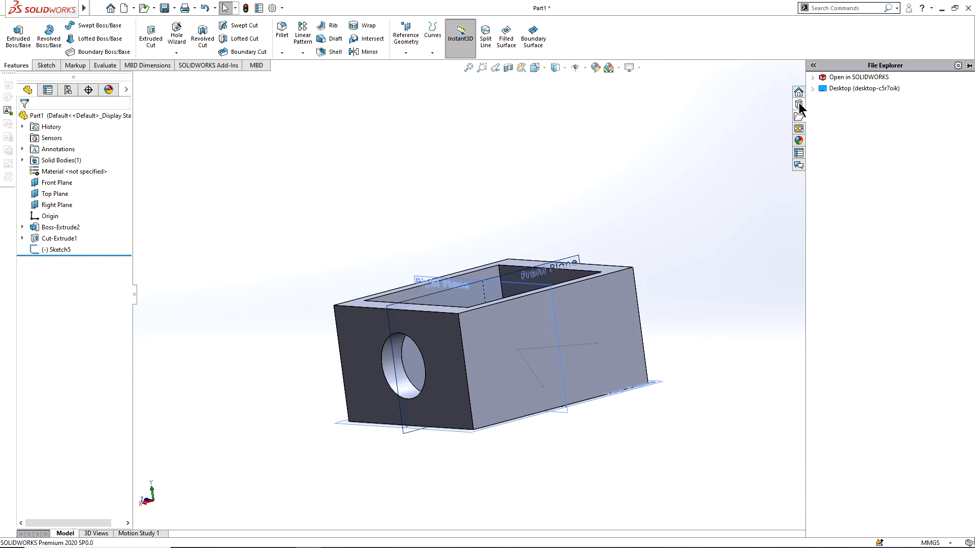
pyautogui.click(799, 103)
pyautogui.click(837, 98)
pyautogui.click(855, 122)
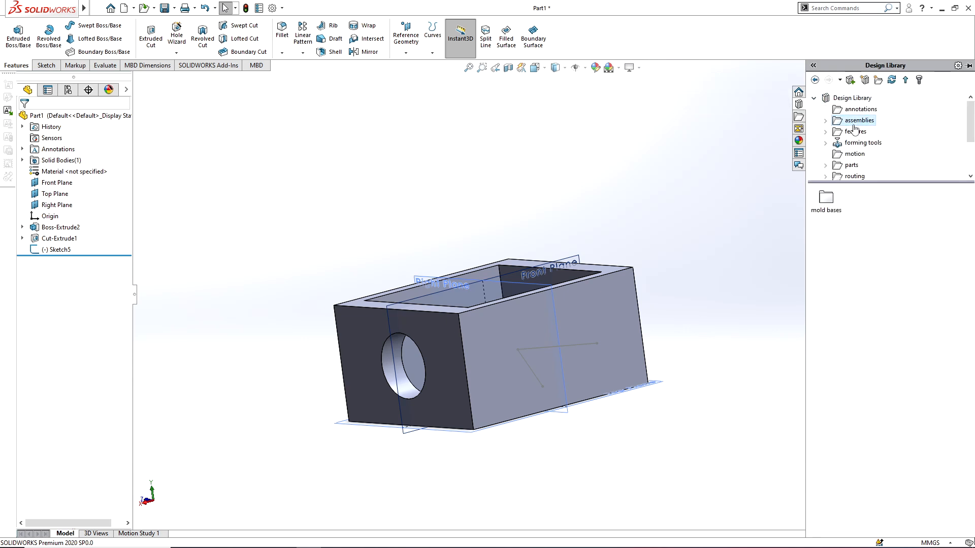
pyautogui.click(825, 121)
pyautogui.click(860, 132)
pyautogui.click(827, 204)
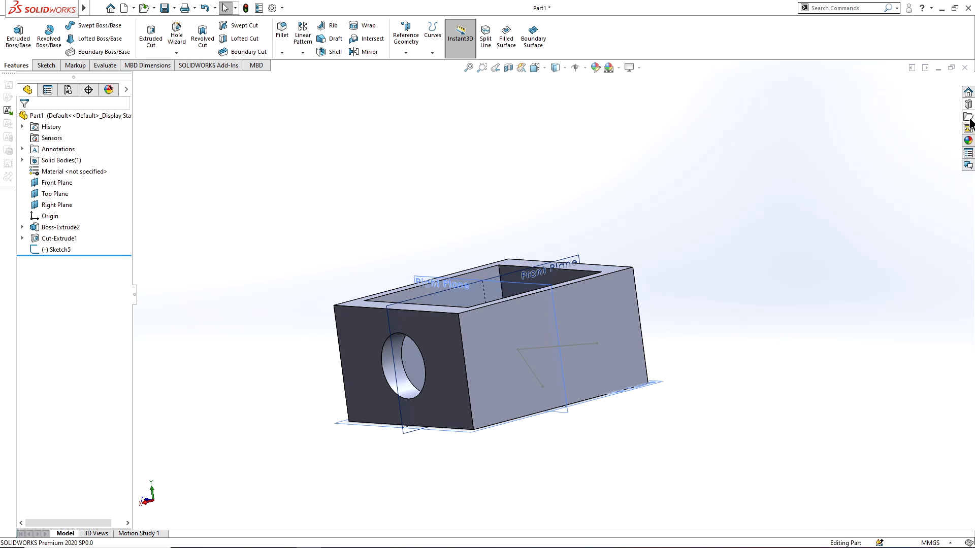
# Step: Browse the Basic Scenes folder in the Appearances, Scenes, and Decals library
pyautogui.click(969, 117)
pyautogui.click(799, 105)
pyautogui.click(798, 141)
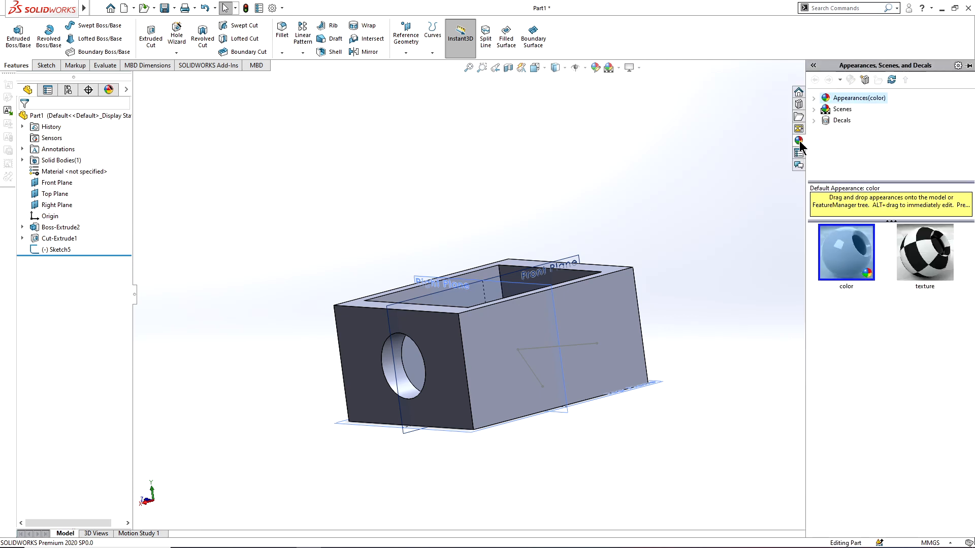
pyautogui.click(840, 110)
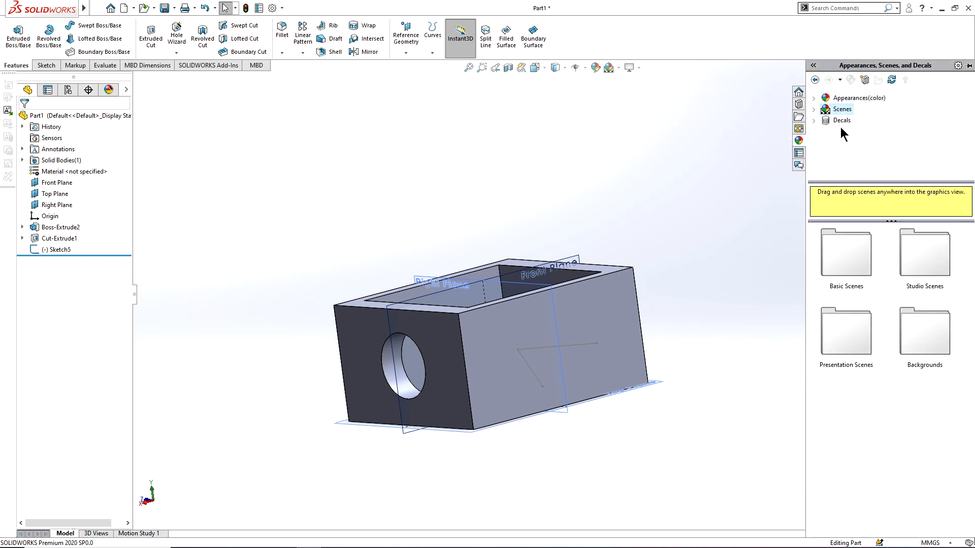
pyautogui.doubleClick(835, 248)
pyautogui.scroll(-3, 852, 287)
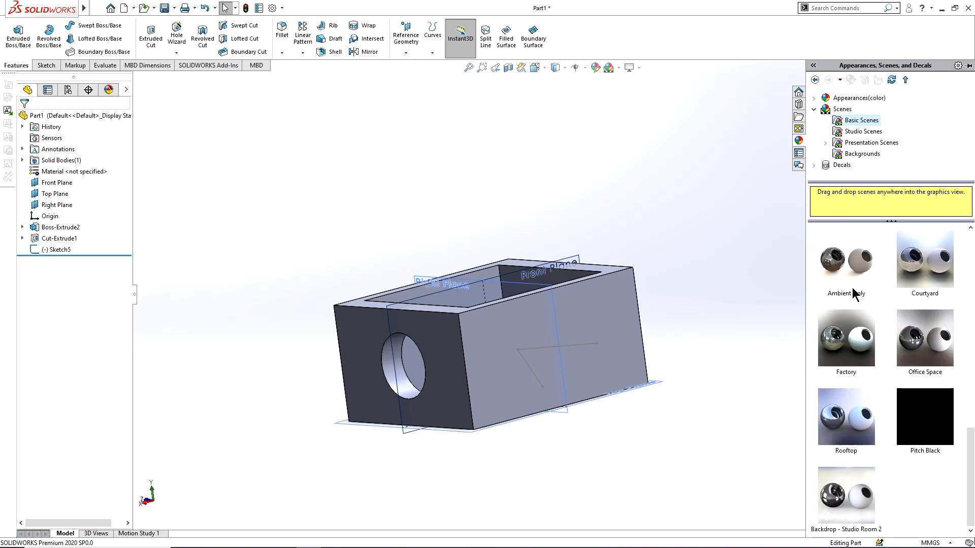
# Step: Look at the SOLIDWORKS Forum page and collapse the task pane
pyautogui.click(798, 153)
pyautogui.click(799, 165)
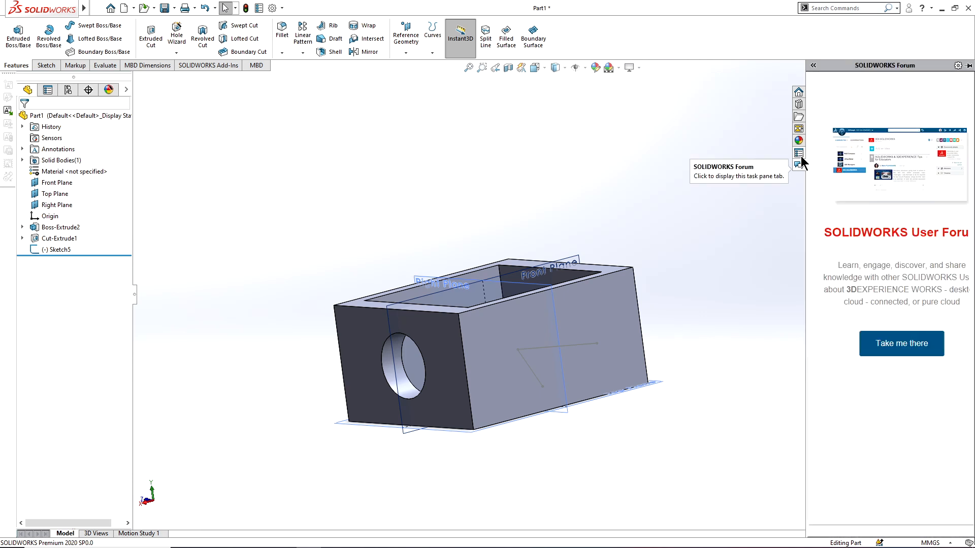
pyautogui.click(796, 90)
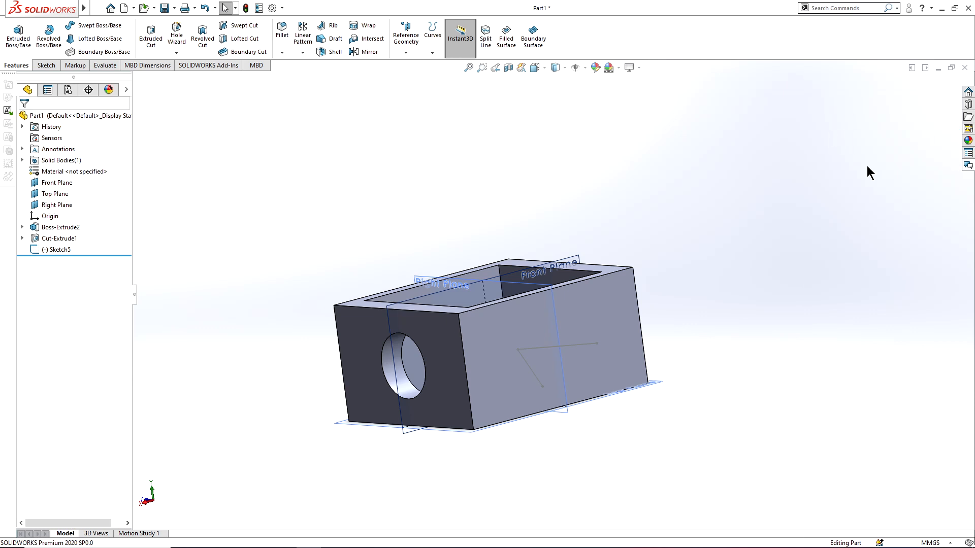
# Step: Examine the box from several angles, selecting and deselecting its end face with the round hole
pyautogui.scroll(-3, 849, 376)
pyautogui.scroll(7, 538, 327)
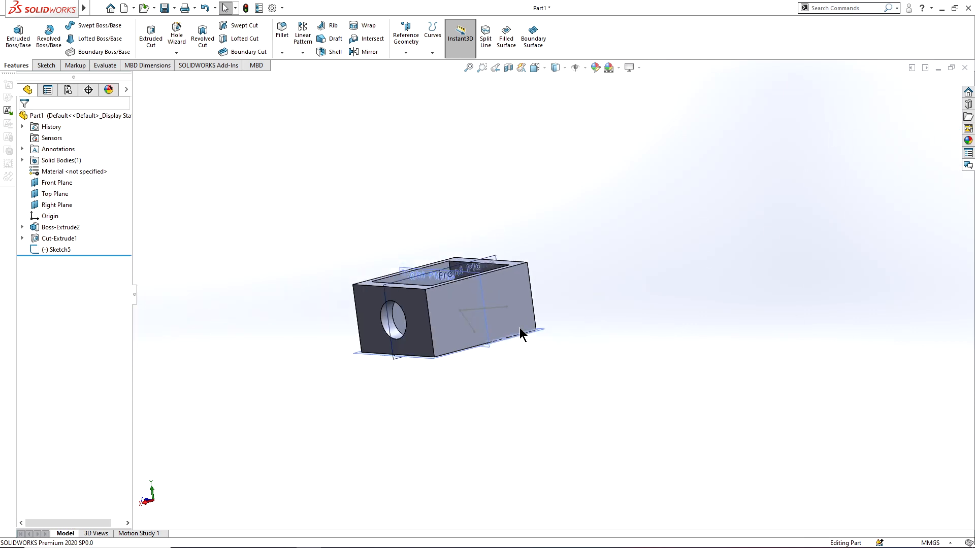
pyautogui.scroll(-2, 396, 229)
pyautogui.scroll(-1, 478, 336)
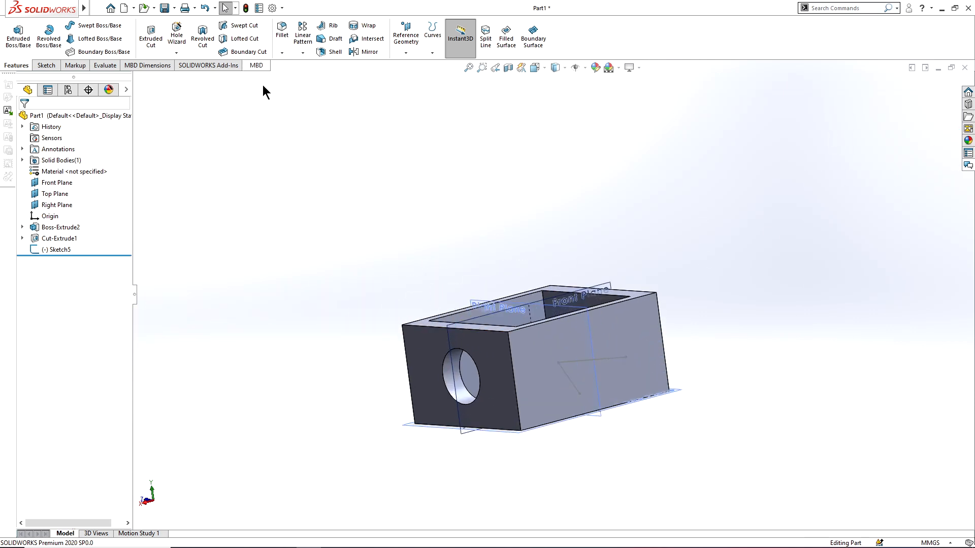
pyautogui.click(485, 399)
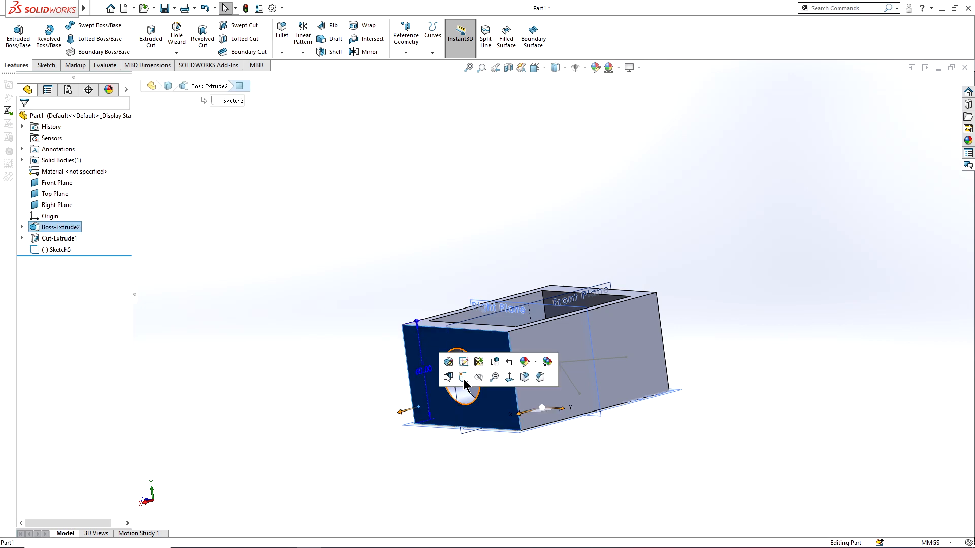
pyautogui.moveTo(484, 398); pyautogui.dragTo(502, 290, button='middle')
pyautogui.scroll(-3, 494, 256)
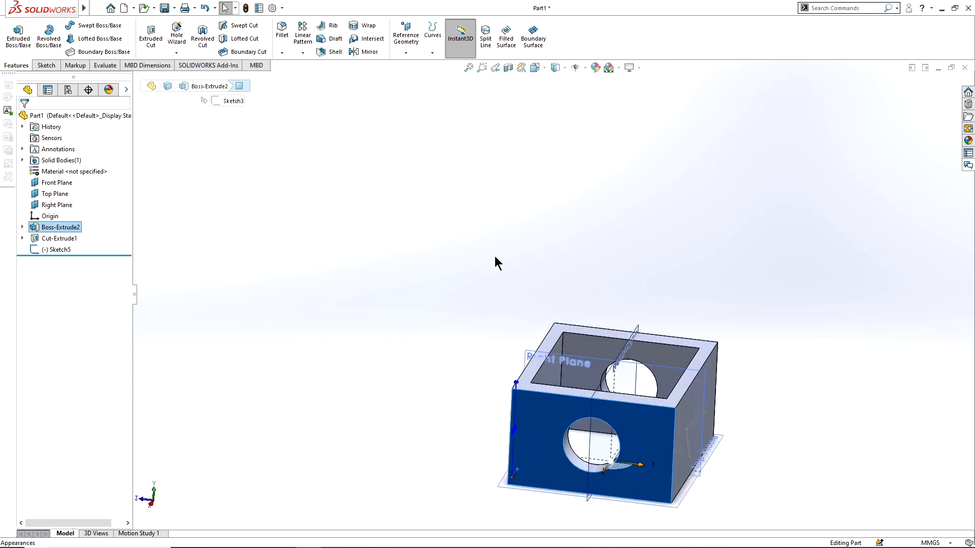
pyautogui.scroll(2, 681, 401)
pyautogui.scroll(-3, 648, 401)
pyautogui.click(513, 408)
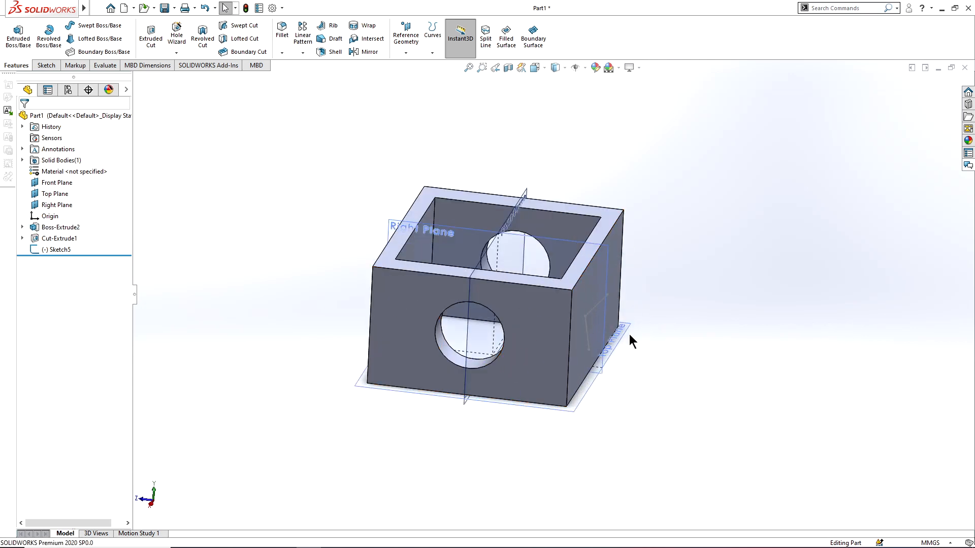
pyautogui.moveTo(629, 334); pyautogui.dragTo(587, 315, button='middle')
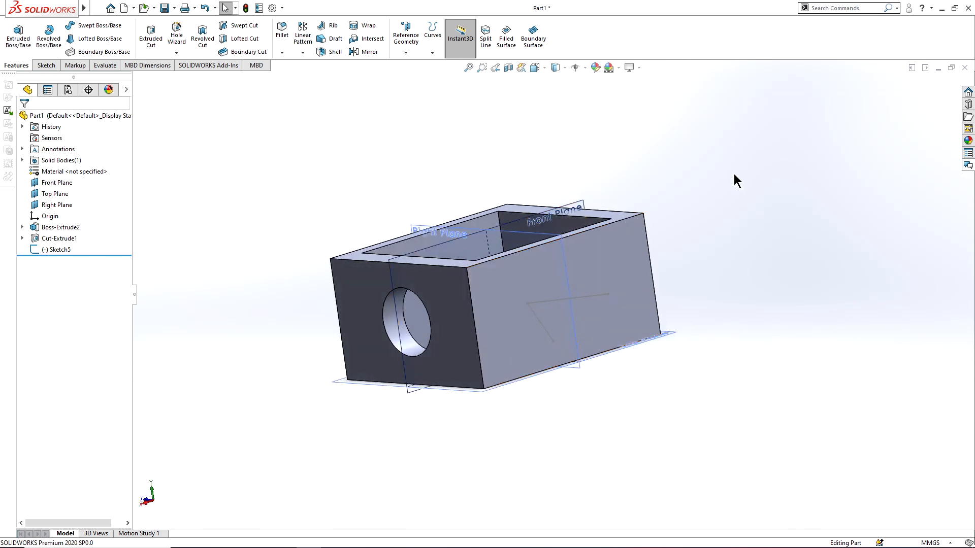
pyautogui.moveTo(419, 190); pyautogui.dragTo(435, 172, button='middle')
pyautogui.moveTo(522, 203); pyautogui.dragTo(494, 237, button='middle')
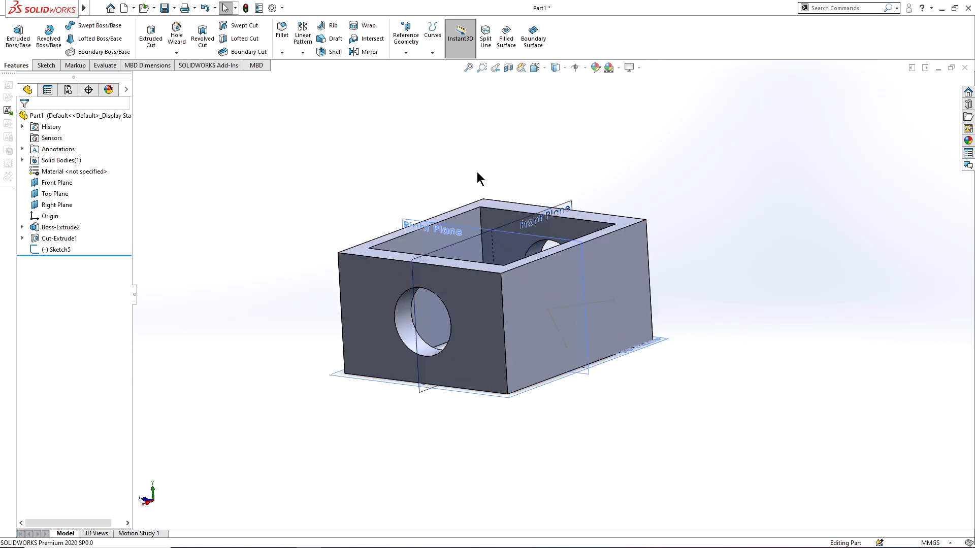
pyautogui.moveTo(363, 547)
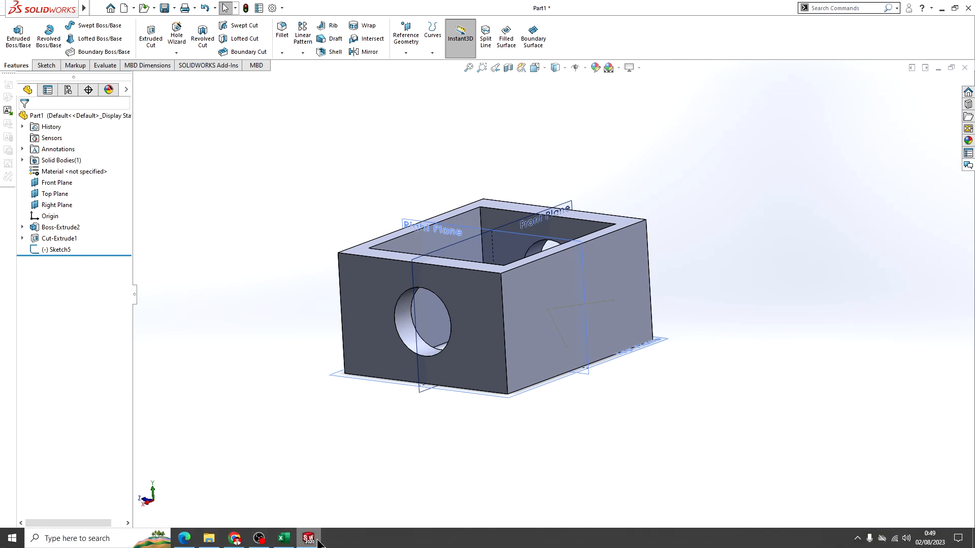
pyautogui.click(259, 538)
pyautogui.click(828, 414)
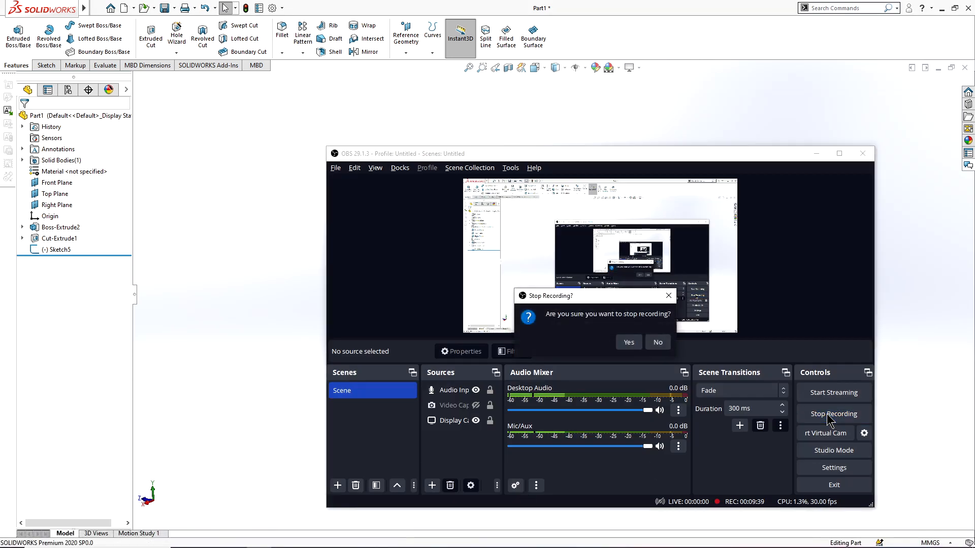